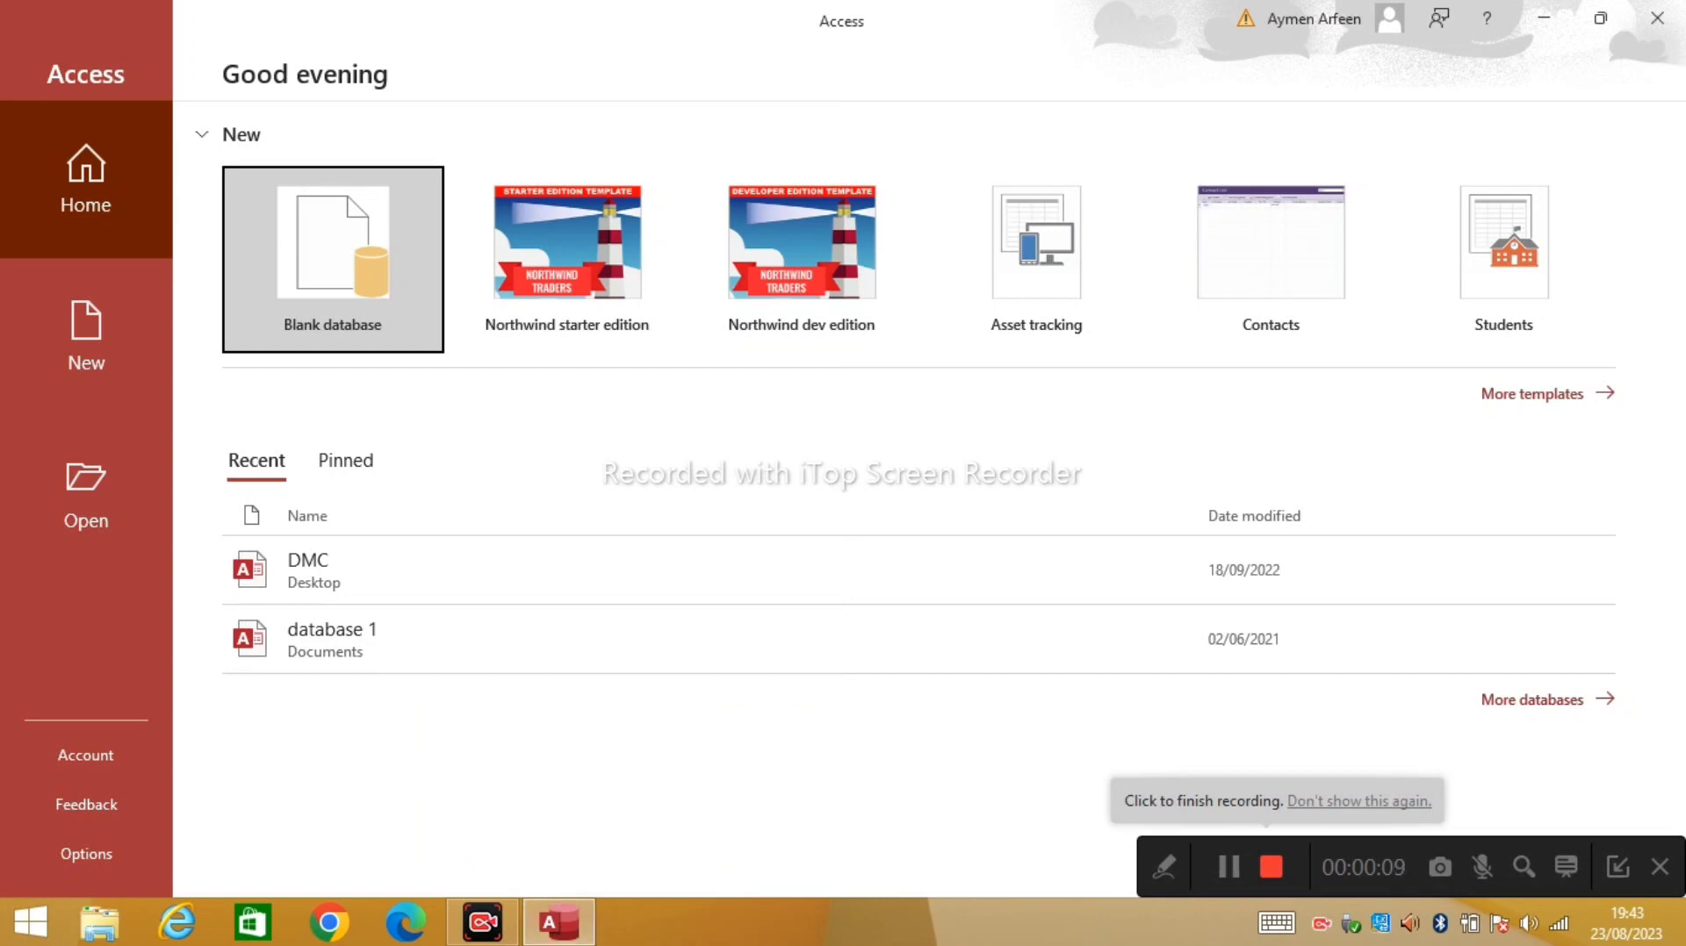
# - Create a blank database named Employee-Record
pyautogui.click(332, 260)
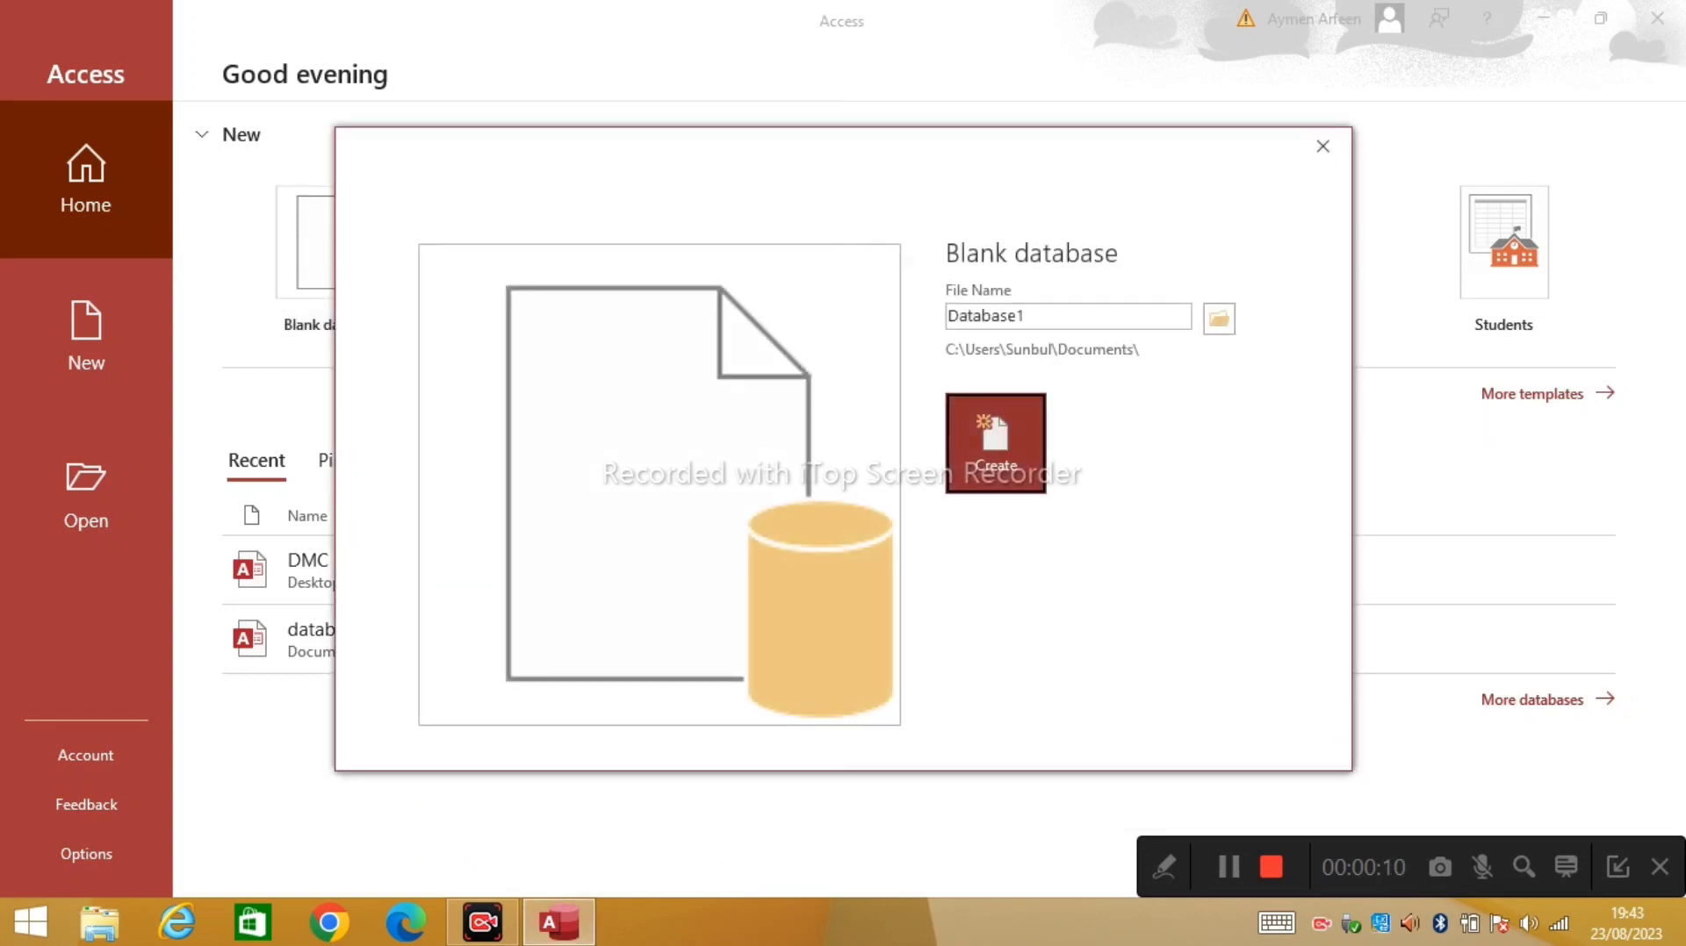
pyautogui.moveTo(947, 317); pyautogui.dragTo(1025, 317)
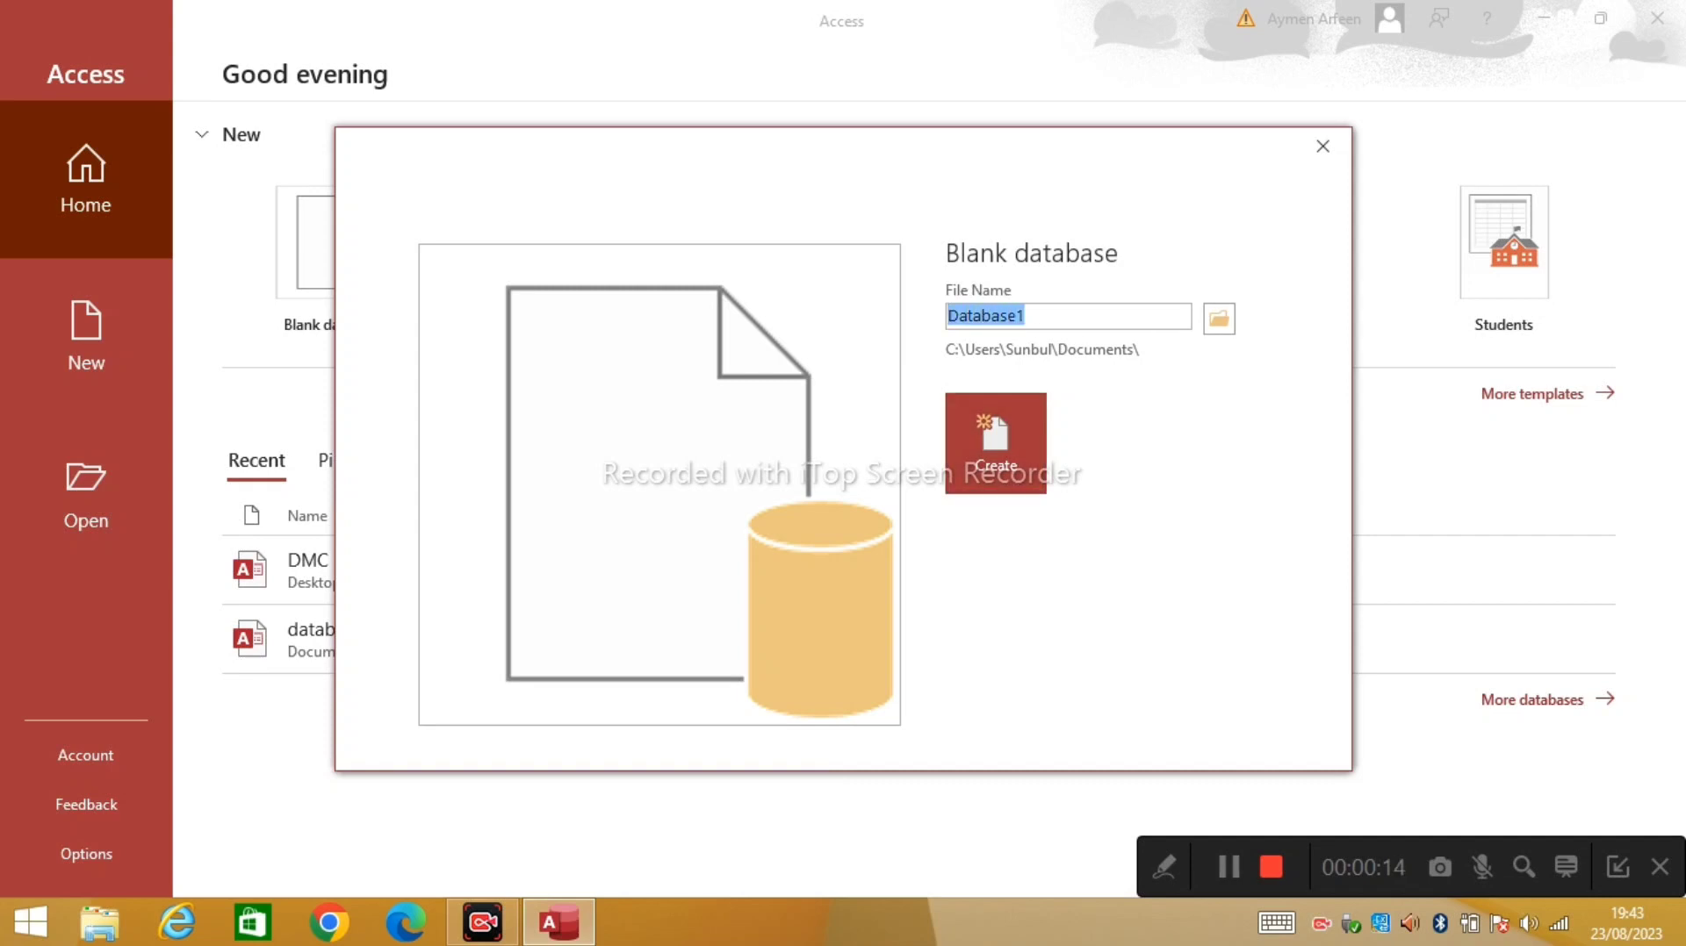
pyautogui.write('Empl')
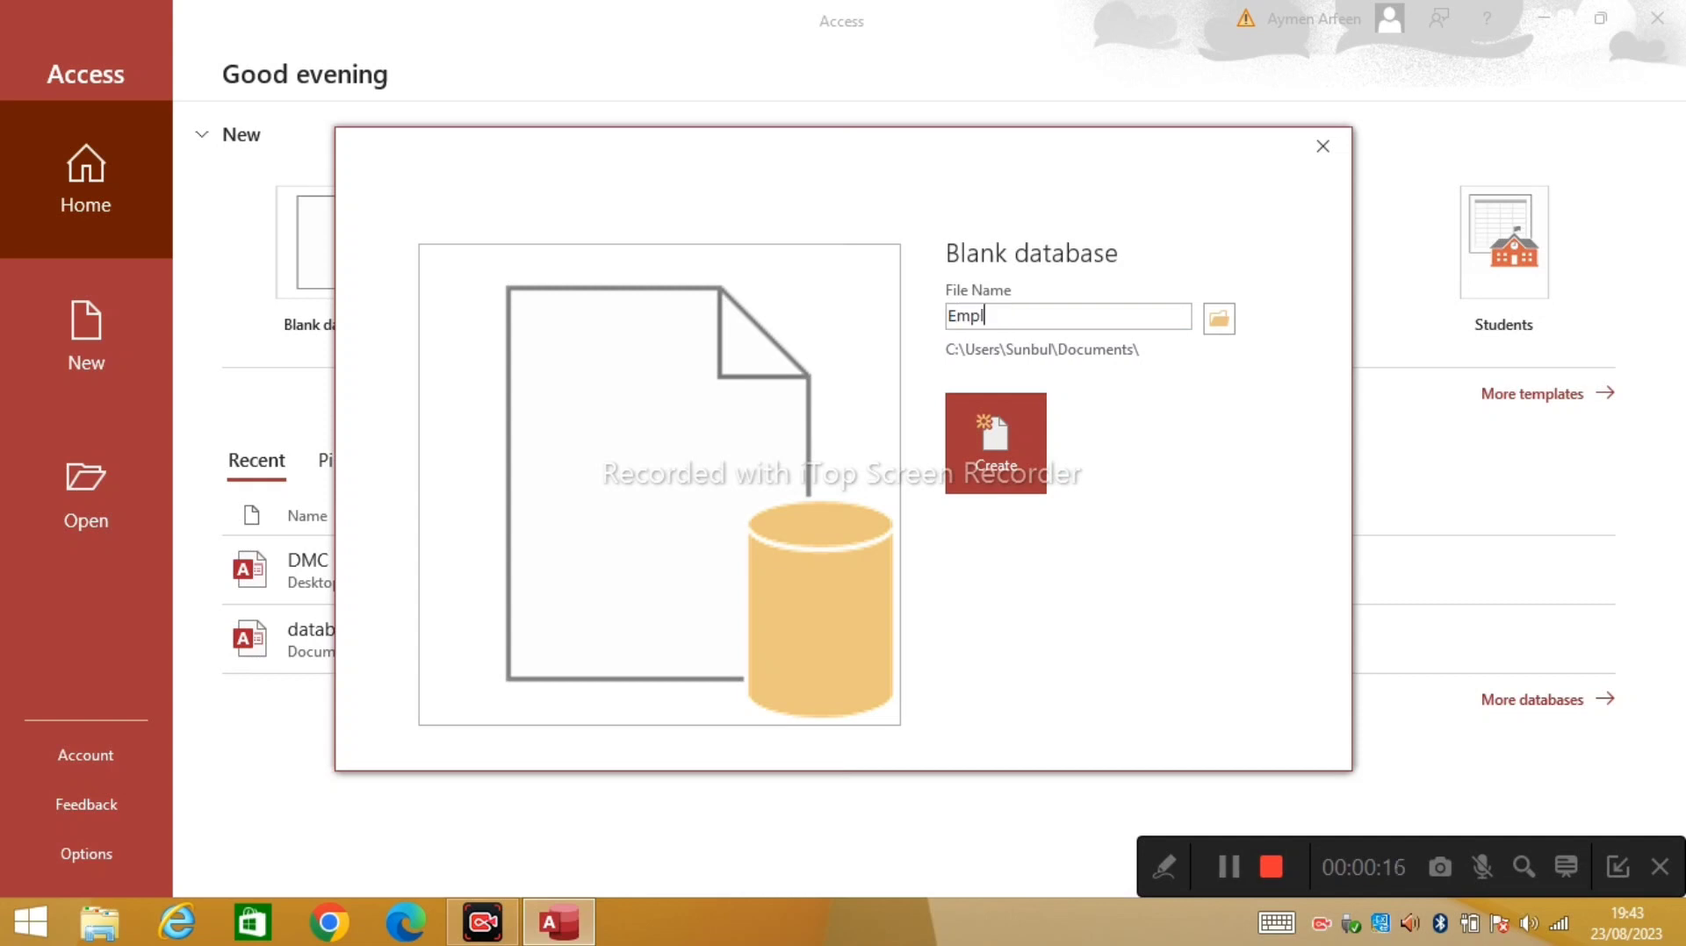
pyautogui.write('oyee-Record')
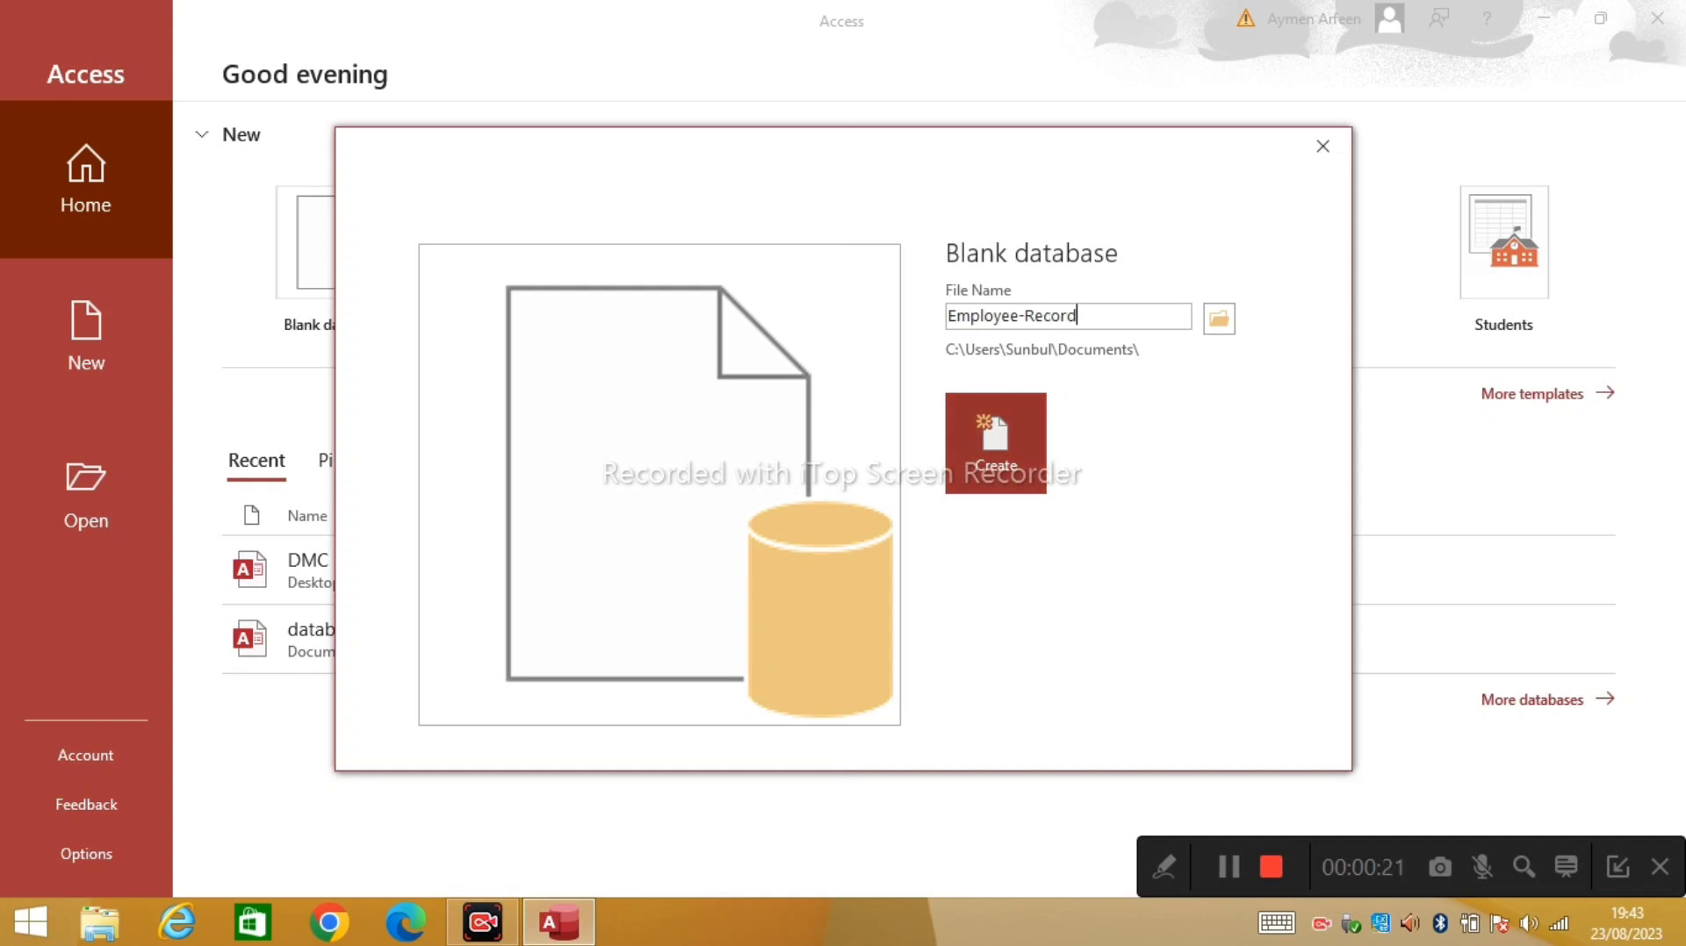
pyautogui.press('Return')
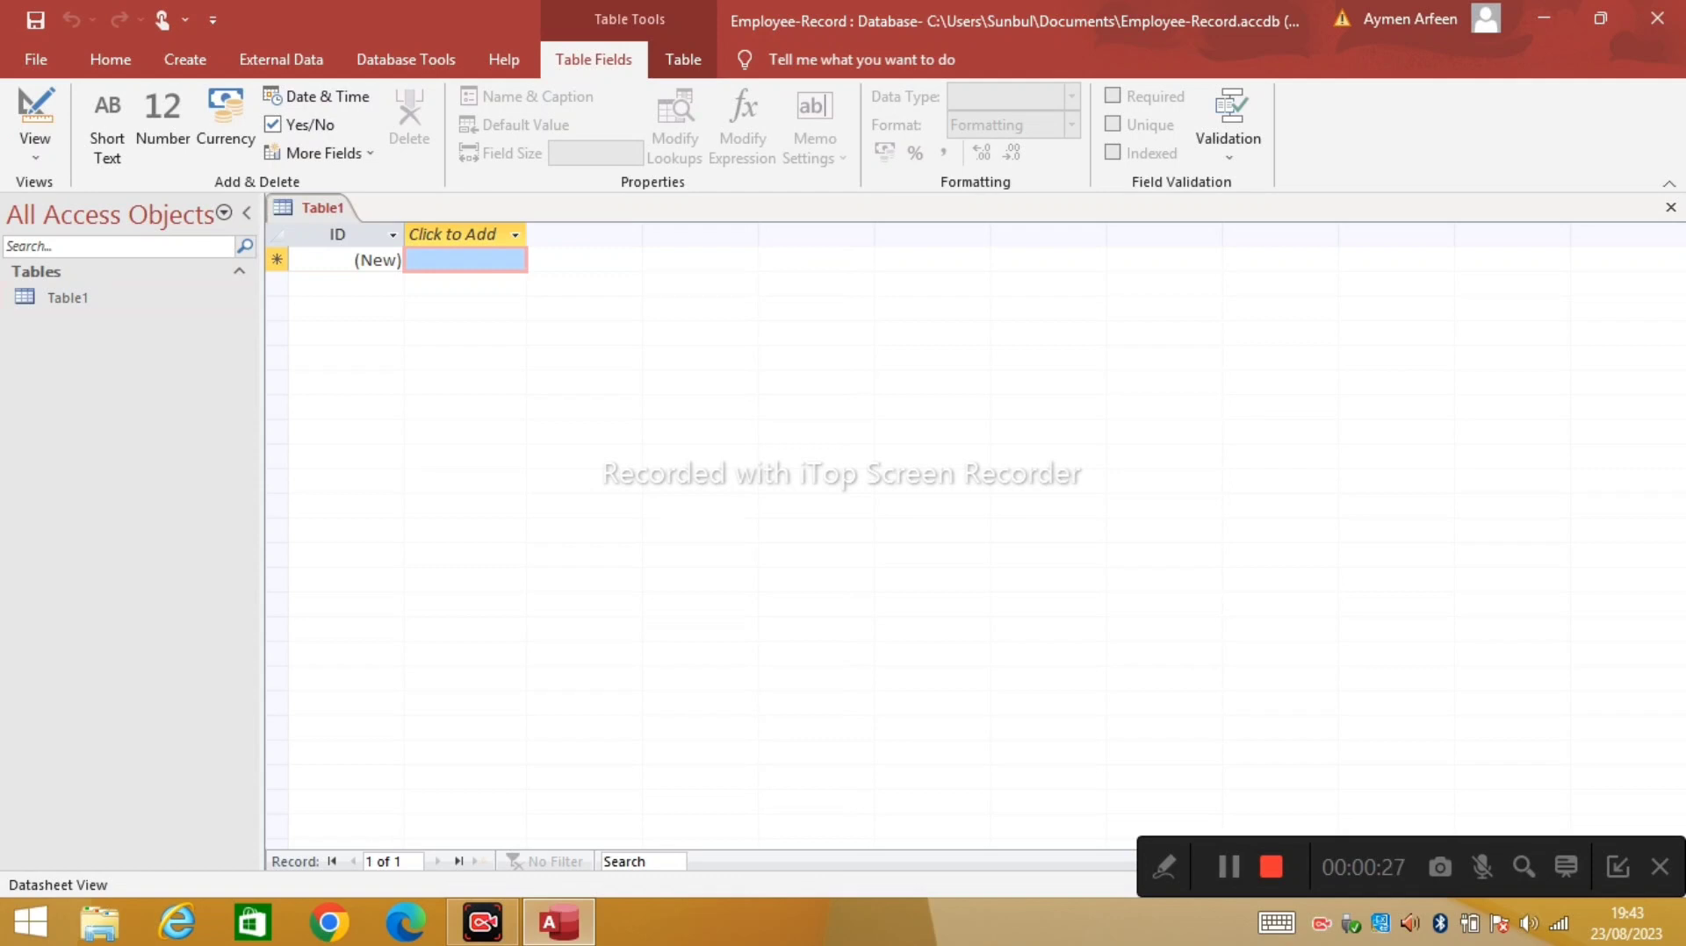
# - Open Table1 in Design View, saving the table as Employee-Basic information
pyautogui.click(67, 298)
pyautogui.rightClick(107, 299)
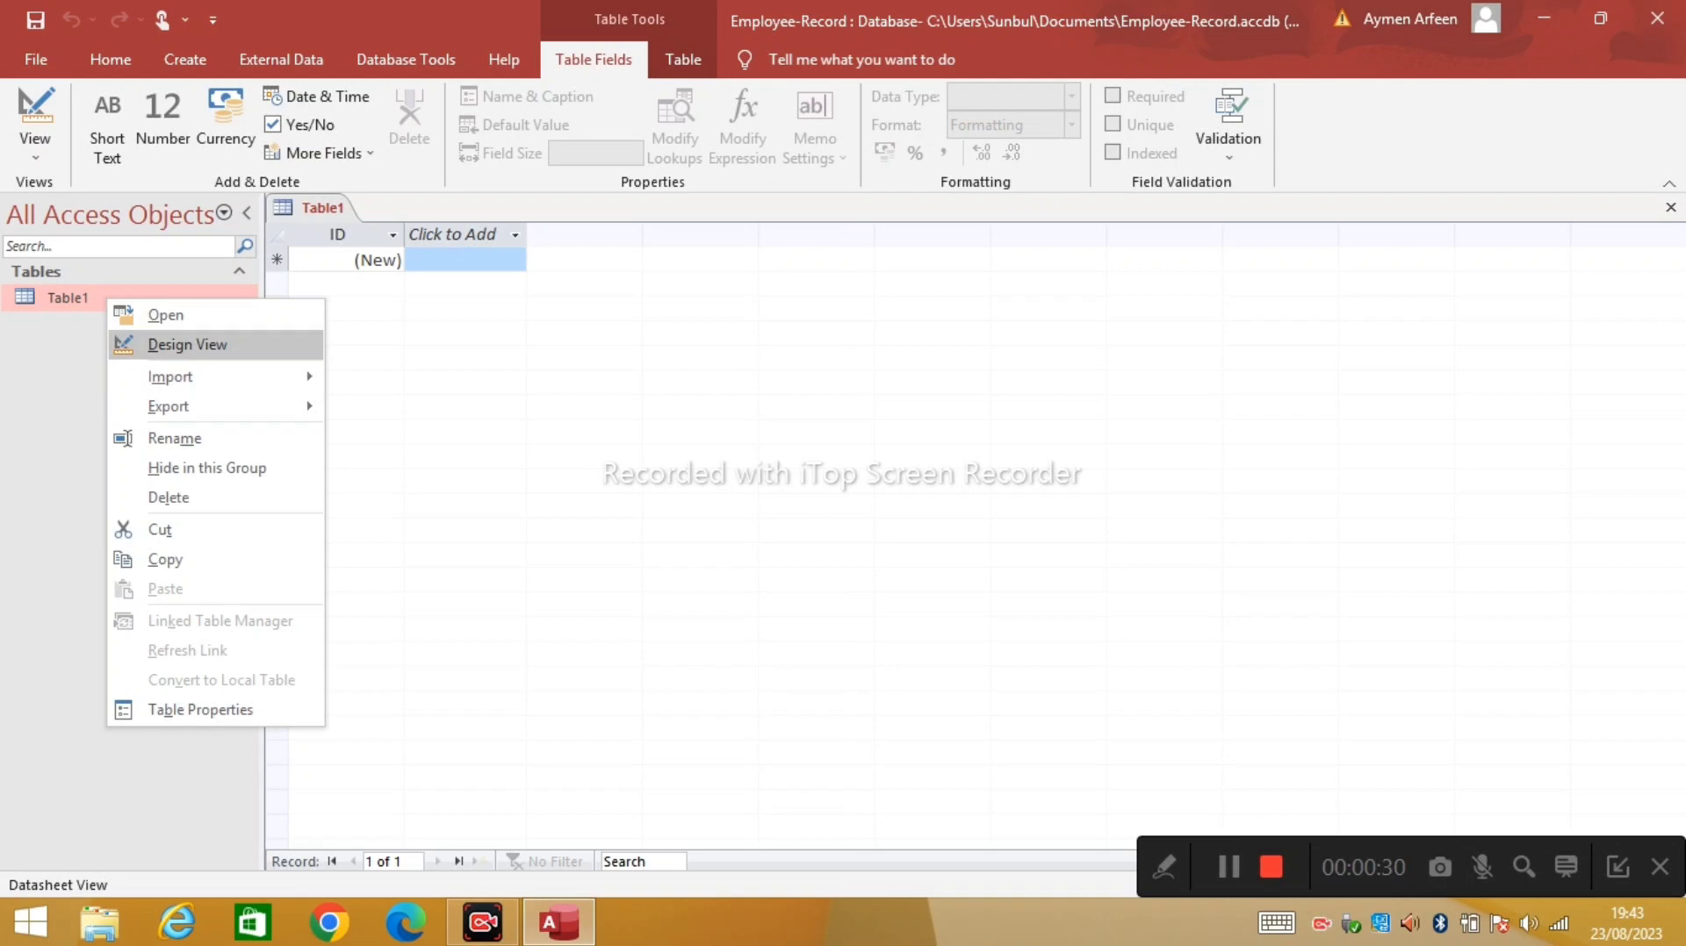
pyautogui.click(187, 345)
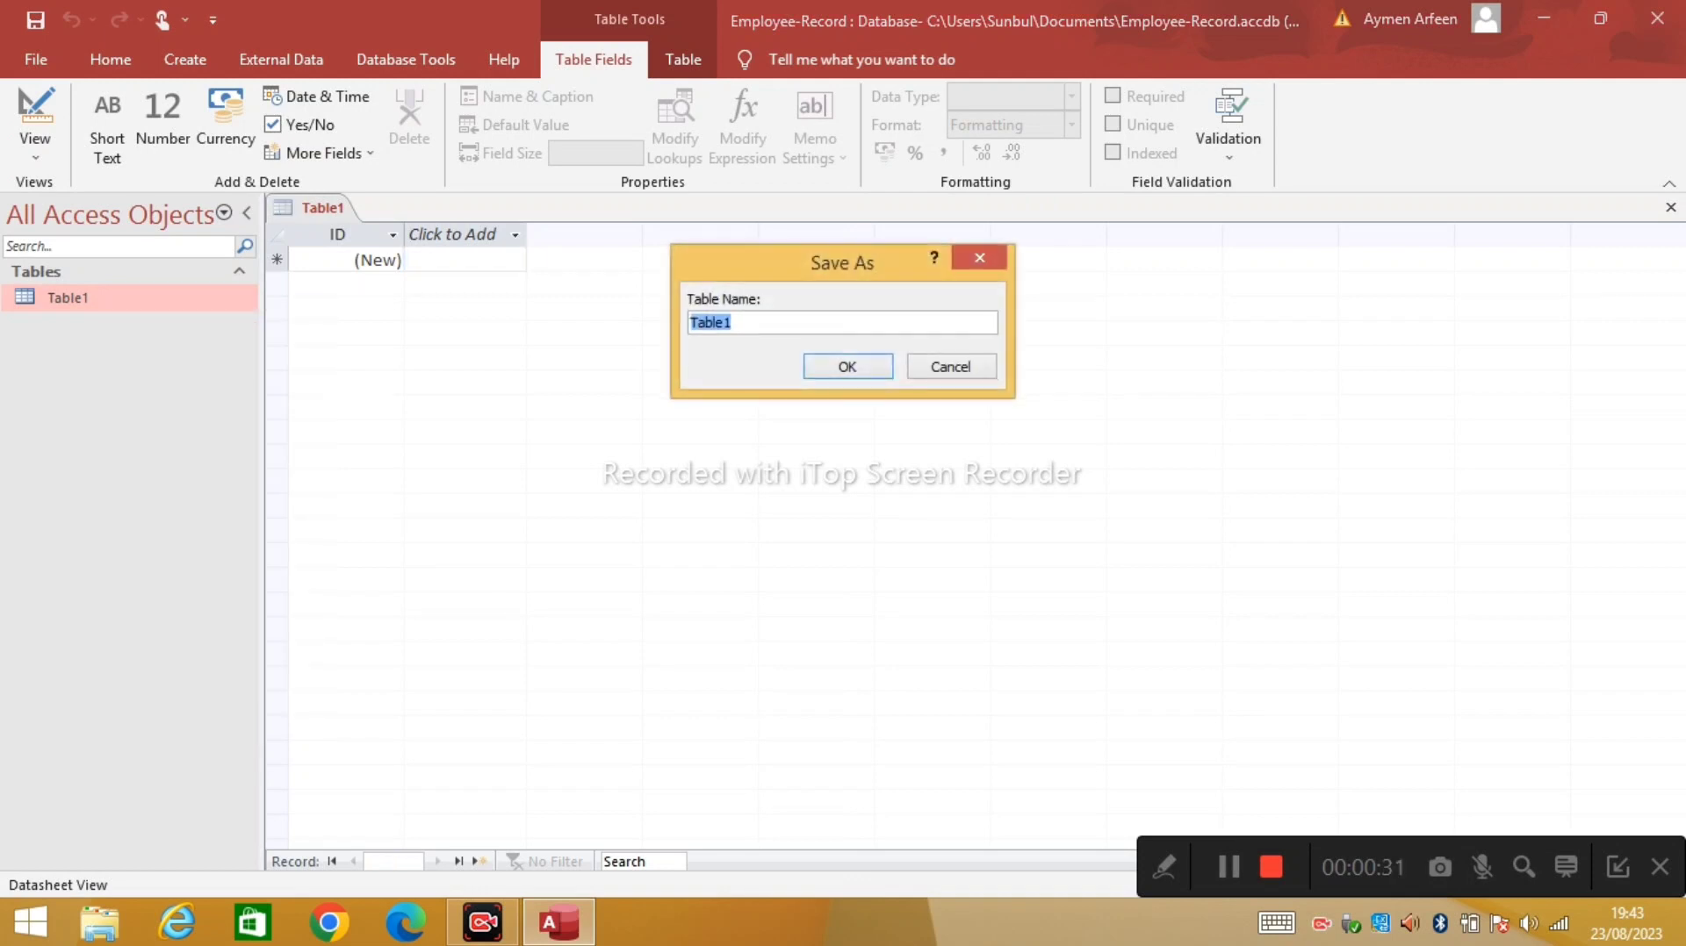
pyautogui.write('Emb')
pyautogui.press('BackSpace')
pyautogui.press('BackSpace')
pyautogui.write('mployee-Basic information')
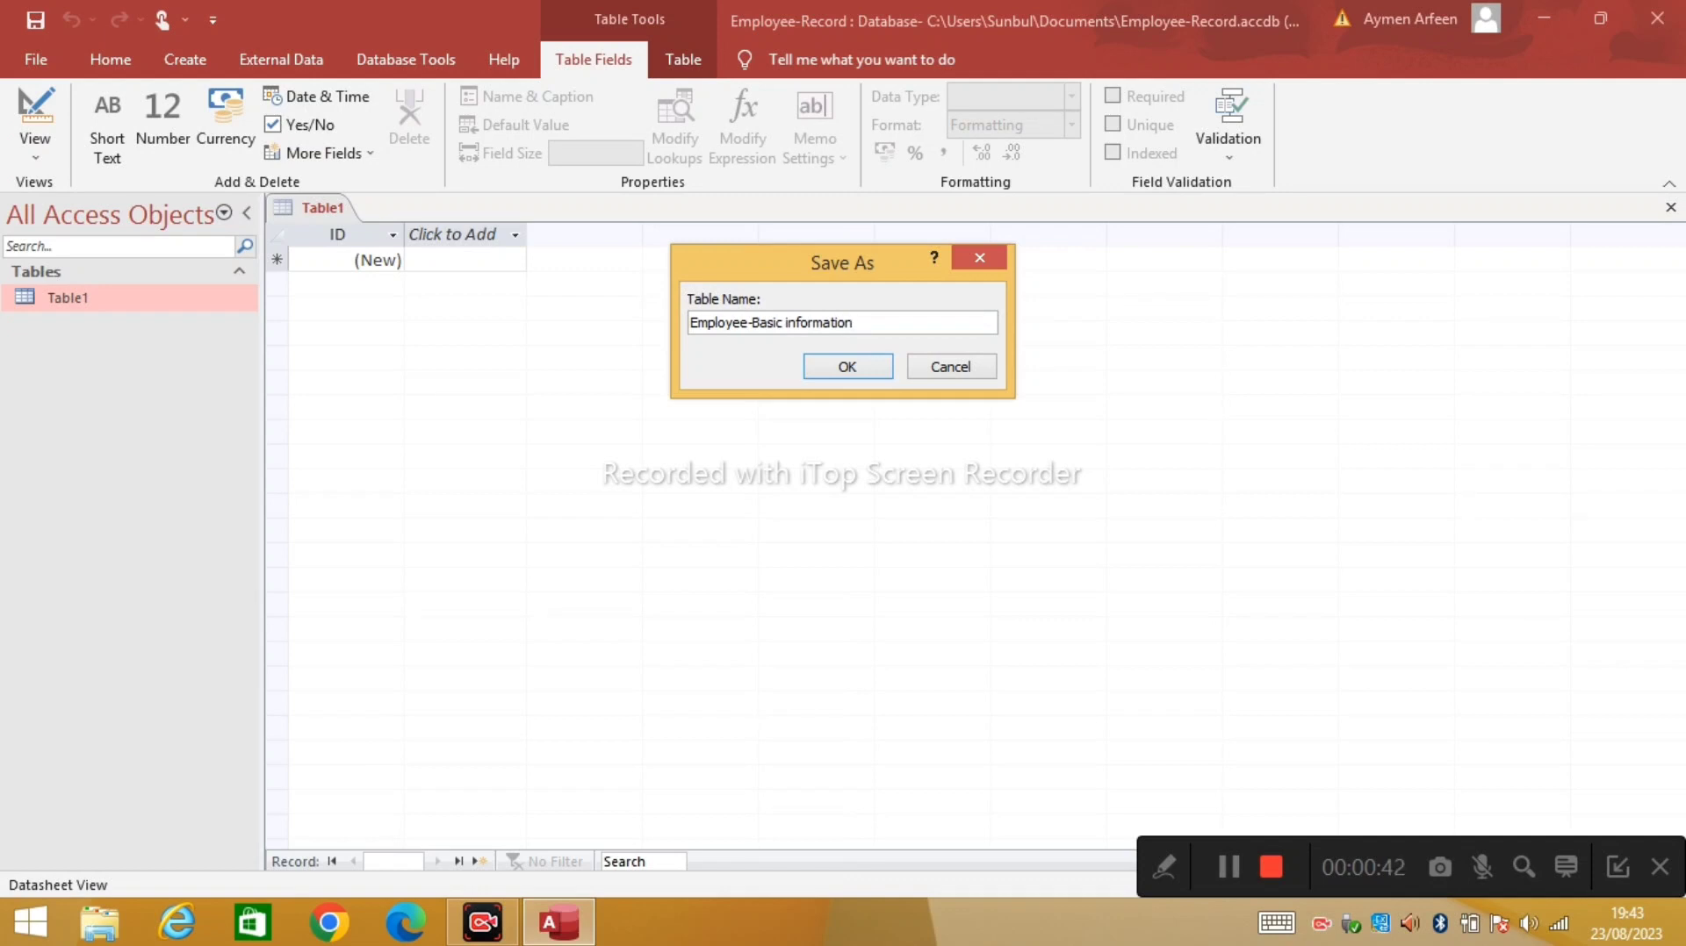
pyautogui.press('Return')
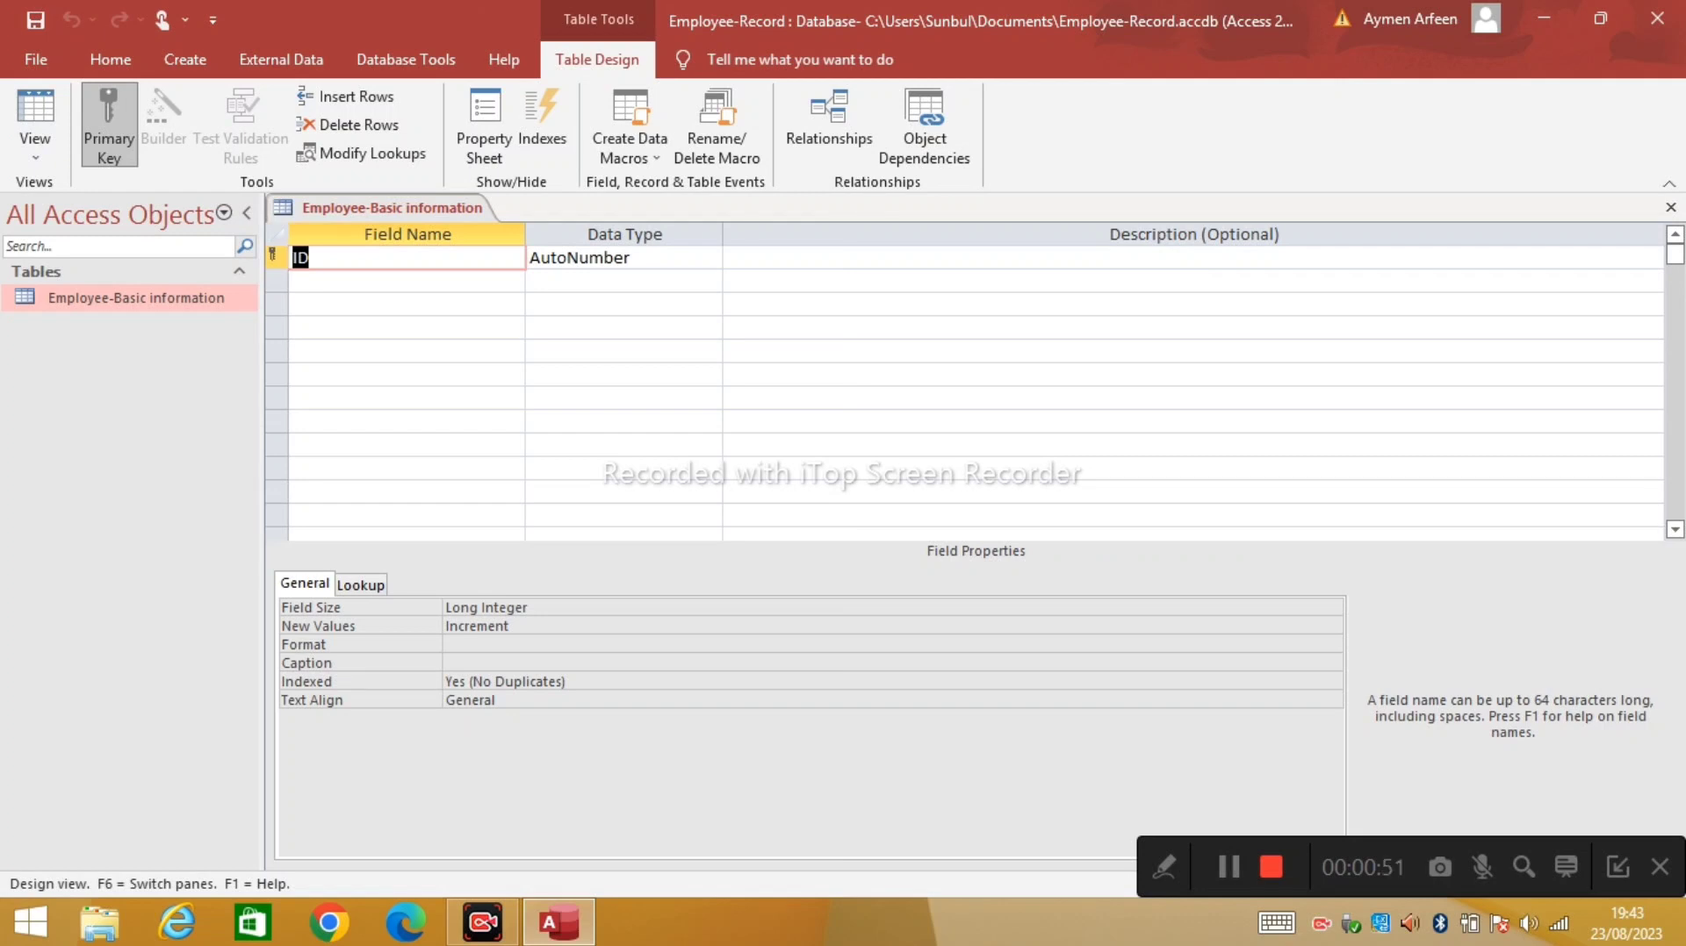
# - Rename the ID field to Emp-Id and add an Emp-name field with the Short Text data type
pyautogui.press('BackSpace')
pyautogui.write('Emp-Id')
pyautogui.click(407, 281)
pyautogui.write('Emp-')
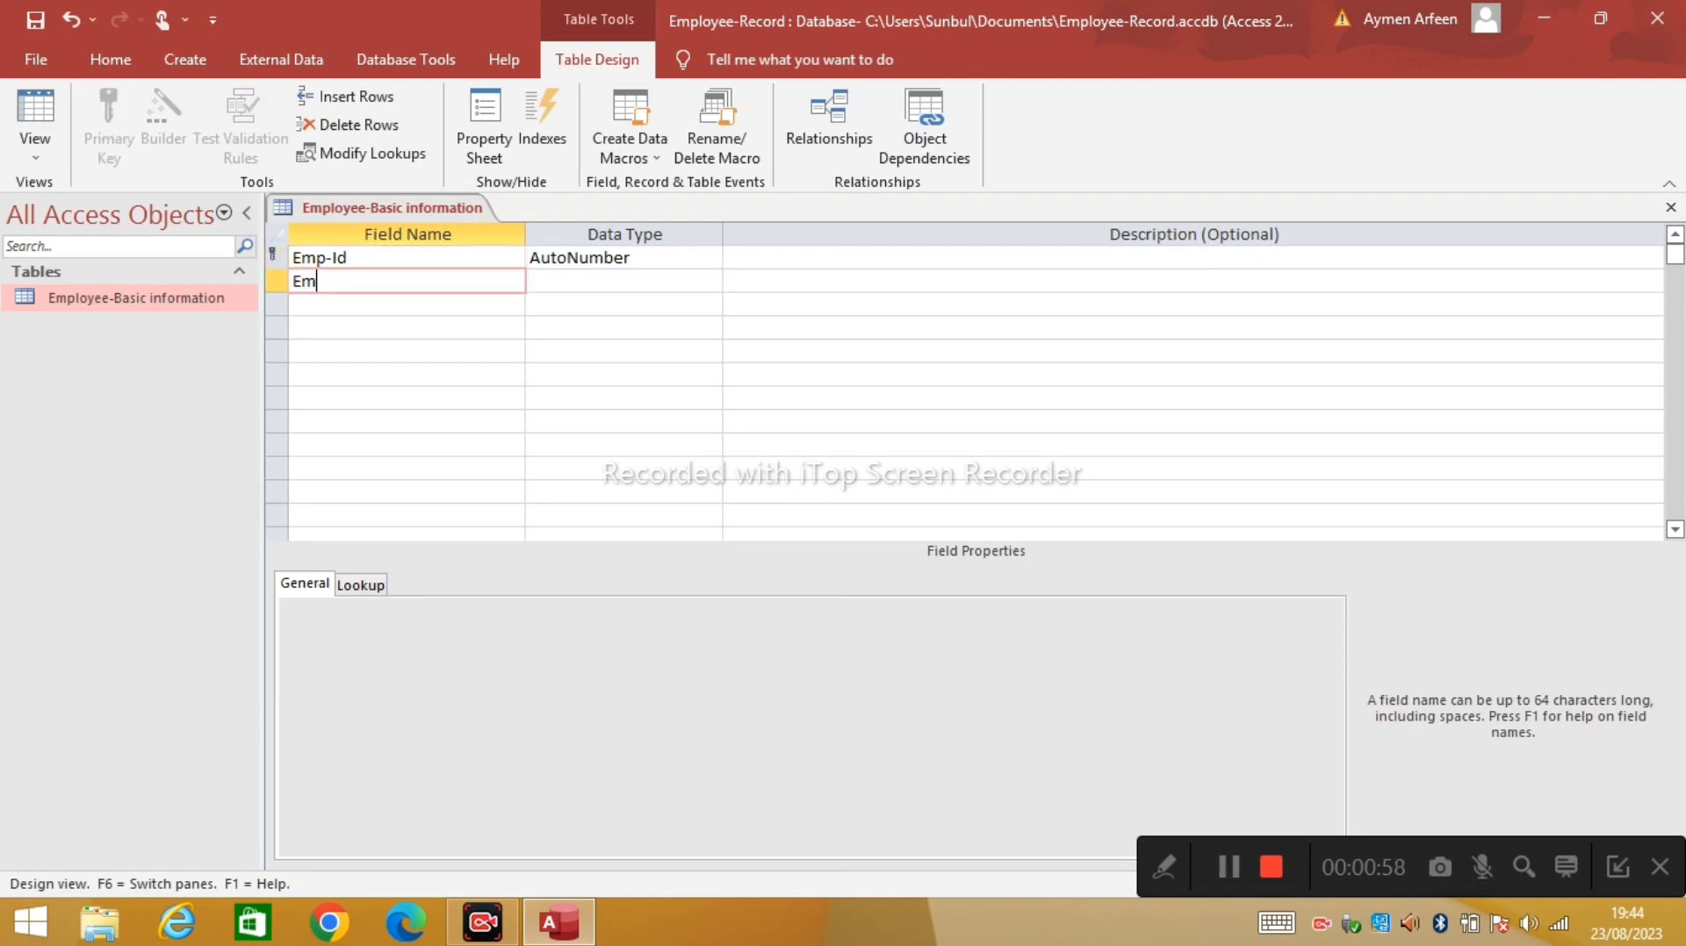
pyautogui.write('name')
pyautogui.click(623, 303)
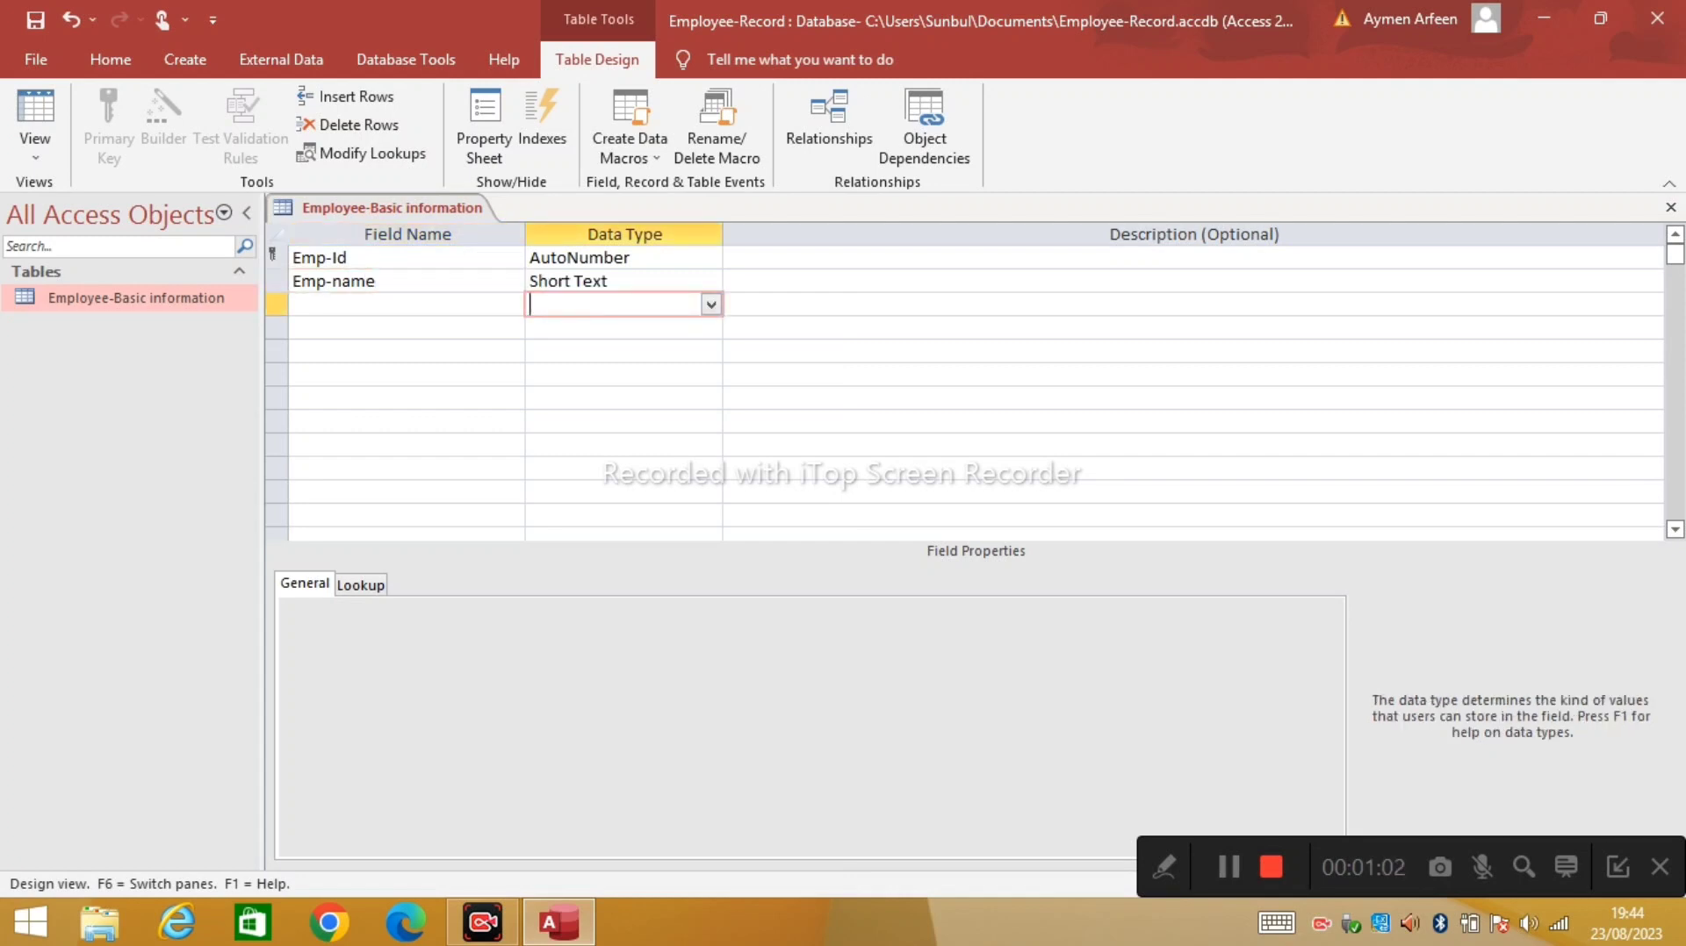
pyautogui.click(623, 281)
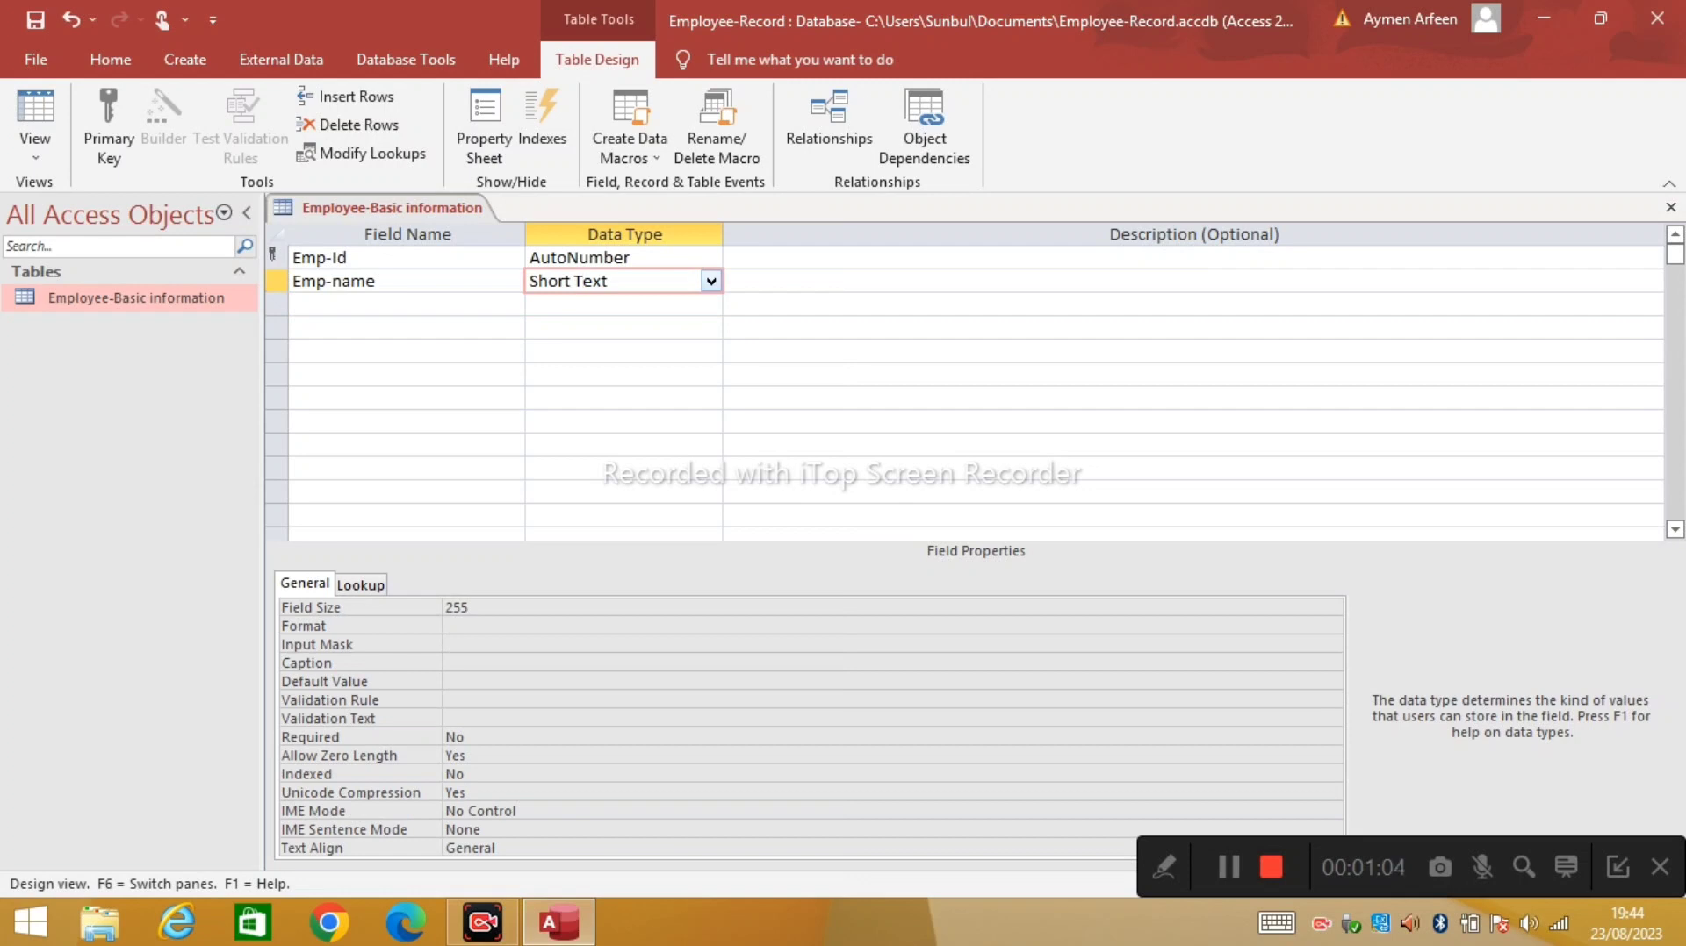
pyautogui.hotkey('alt', 'Down')
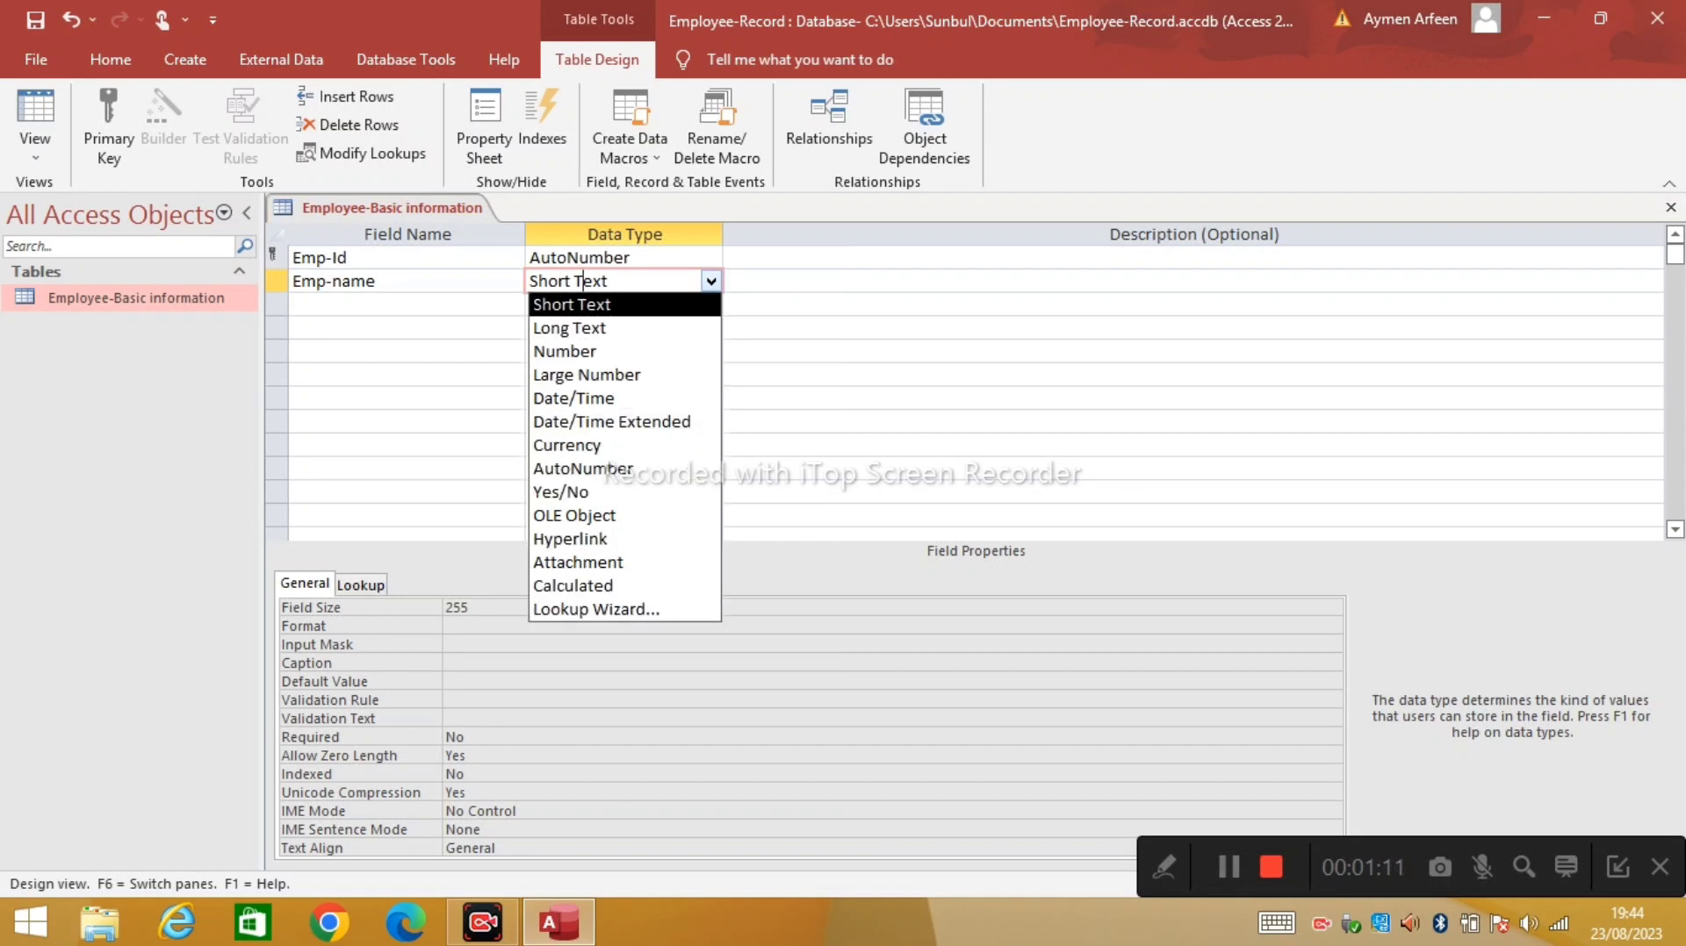
pyautogui.click(570, 303)
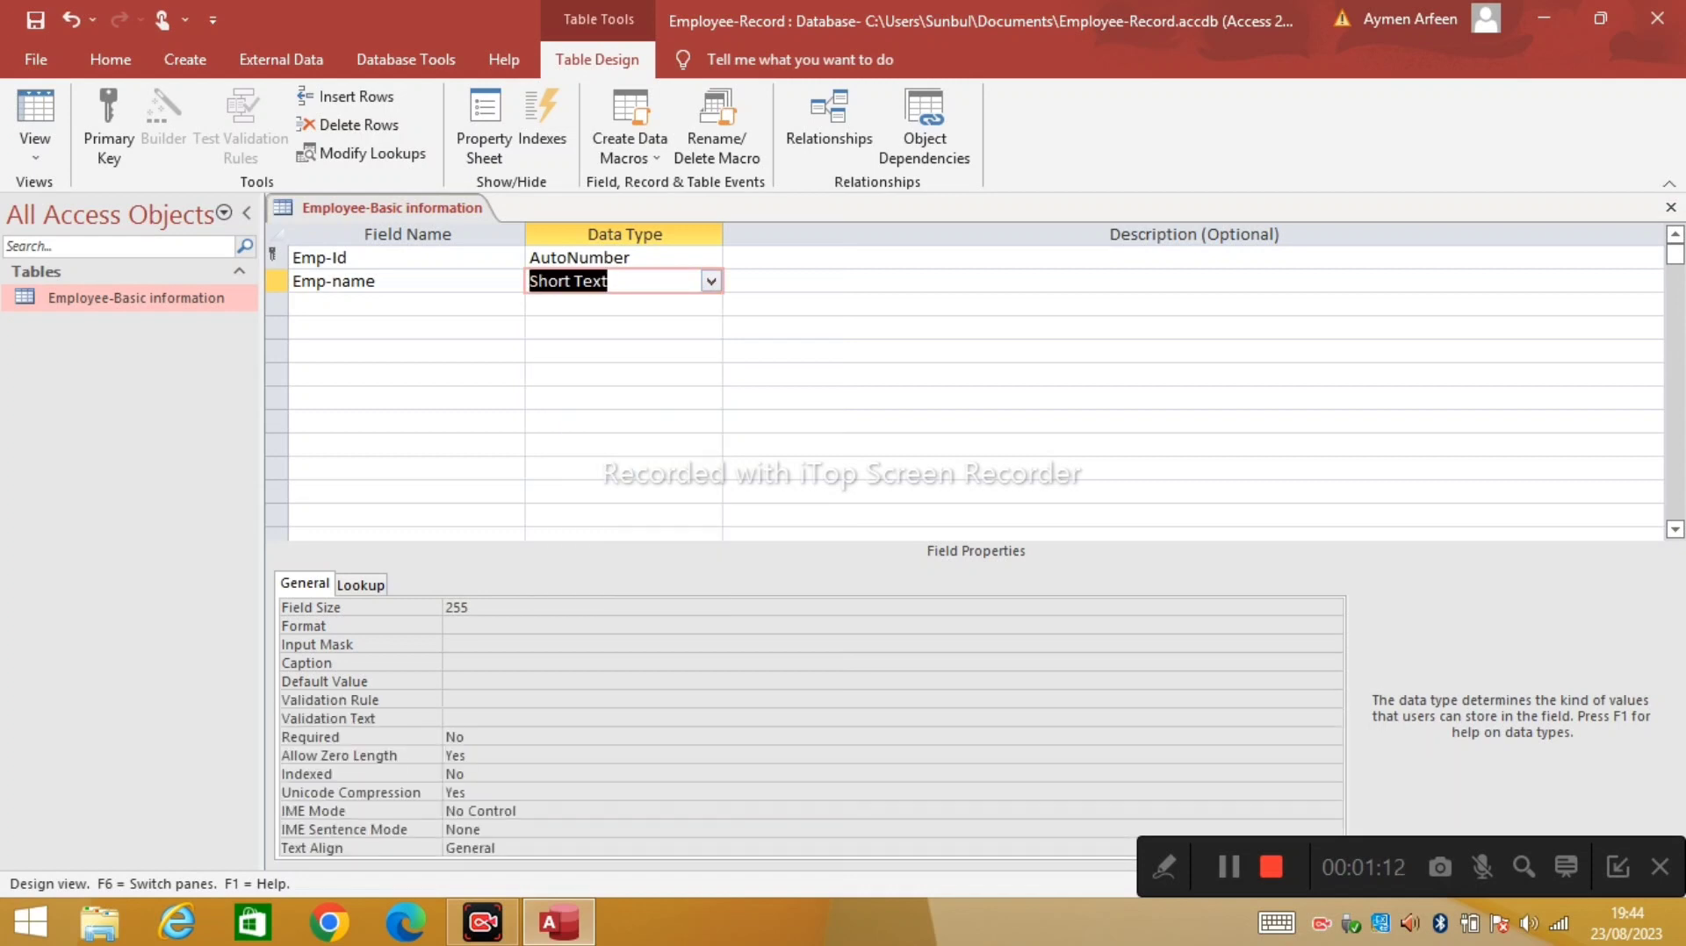
# - Add the fields Emp-City, Phone number and Department below Emp-name, each with the Short Text data type
pyautogui.click(406, 305)
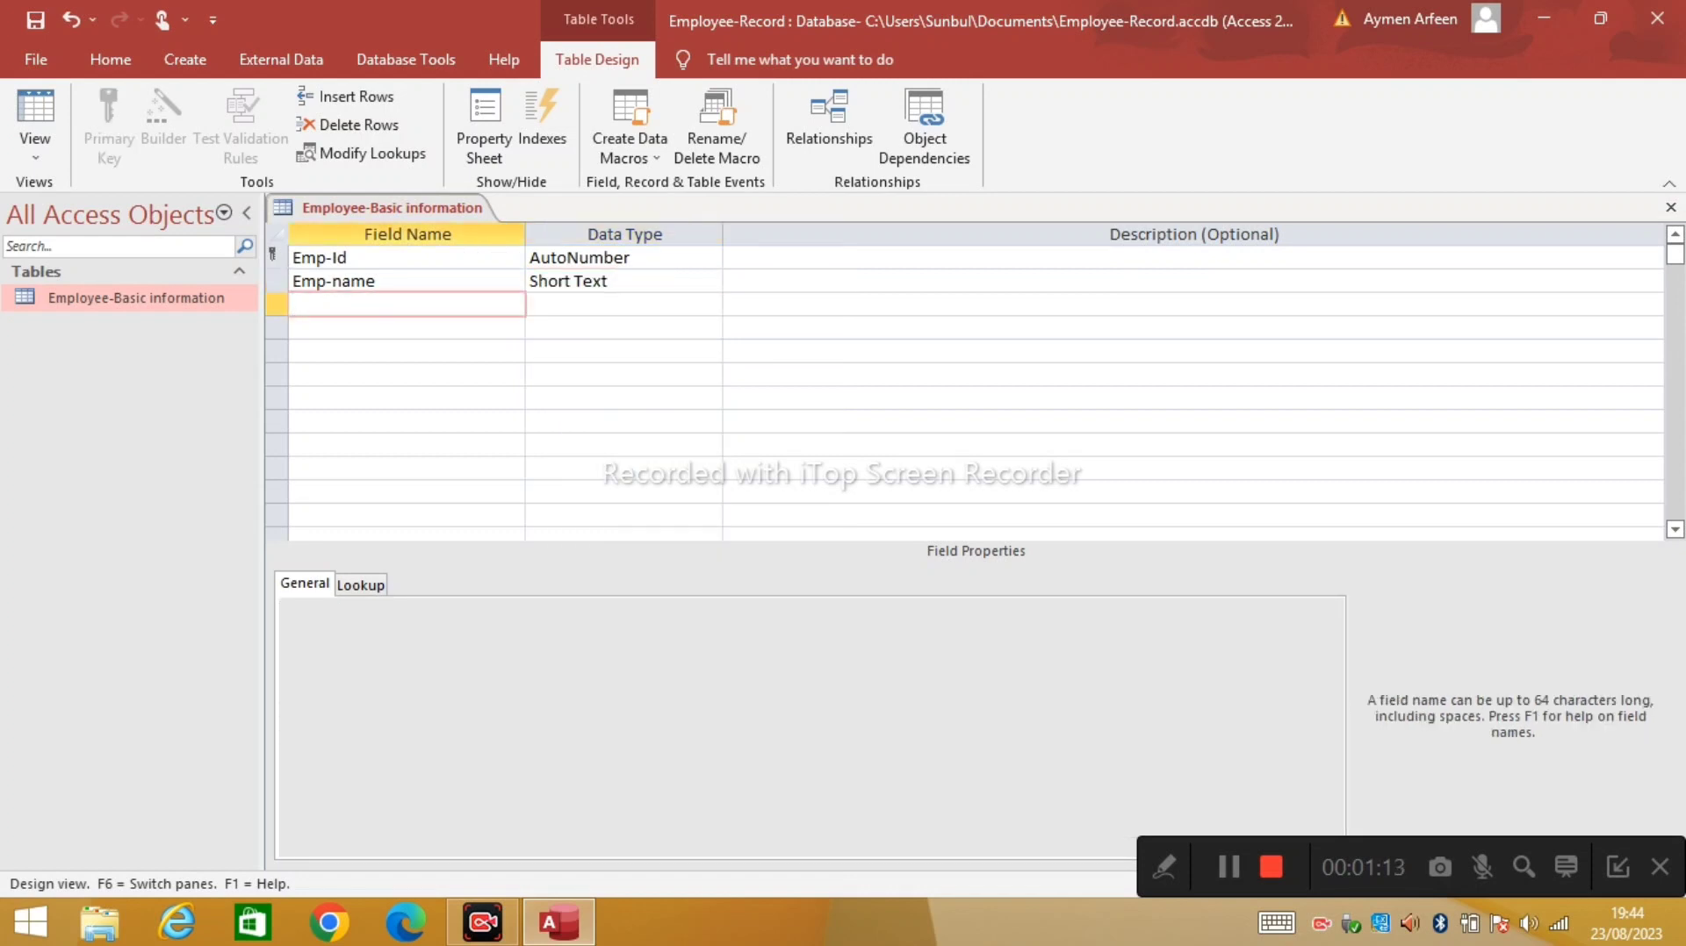
pyautogui.write('Em')
pyautogui.write('p-Add')
pyautogui.press('Left')
pyautogui.press('Left')
pyautogui.press('Left')
pyautogui.press('BackSpace')
pyautogui.press('End')
pyautogui.press('Tab')
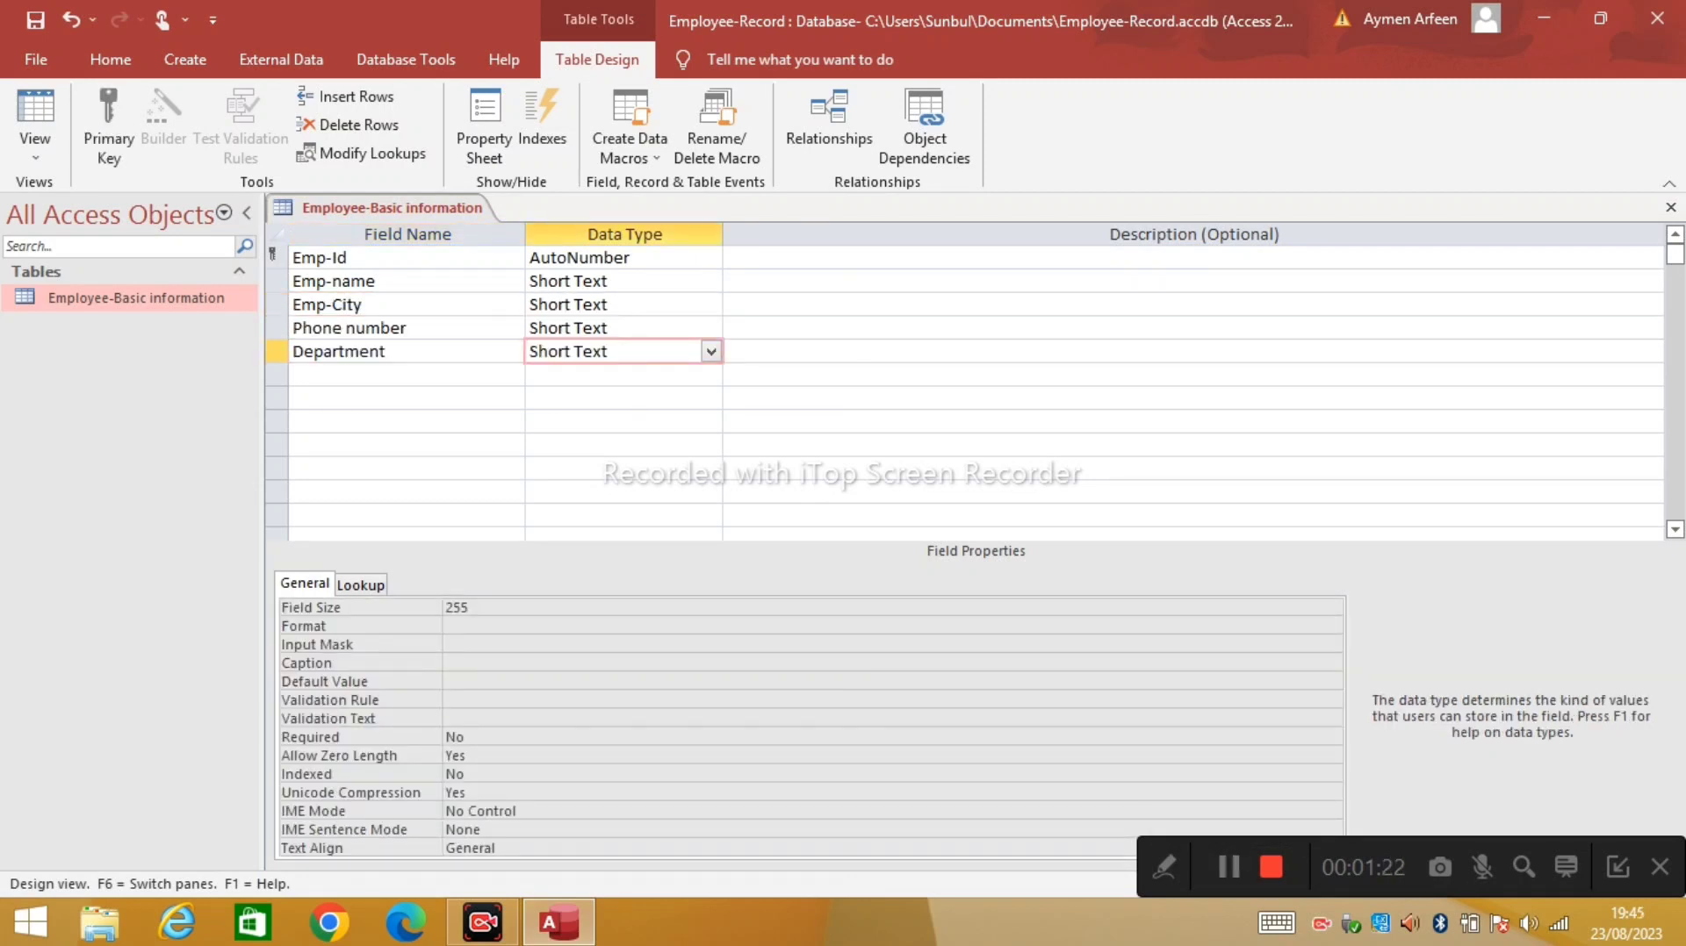
# - Set the data type of the Phone number field to Number
pyautogui.click(710, 328)
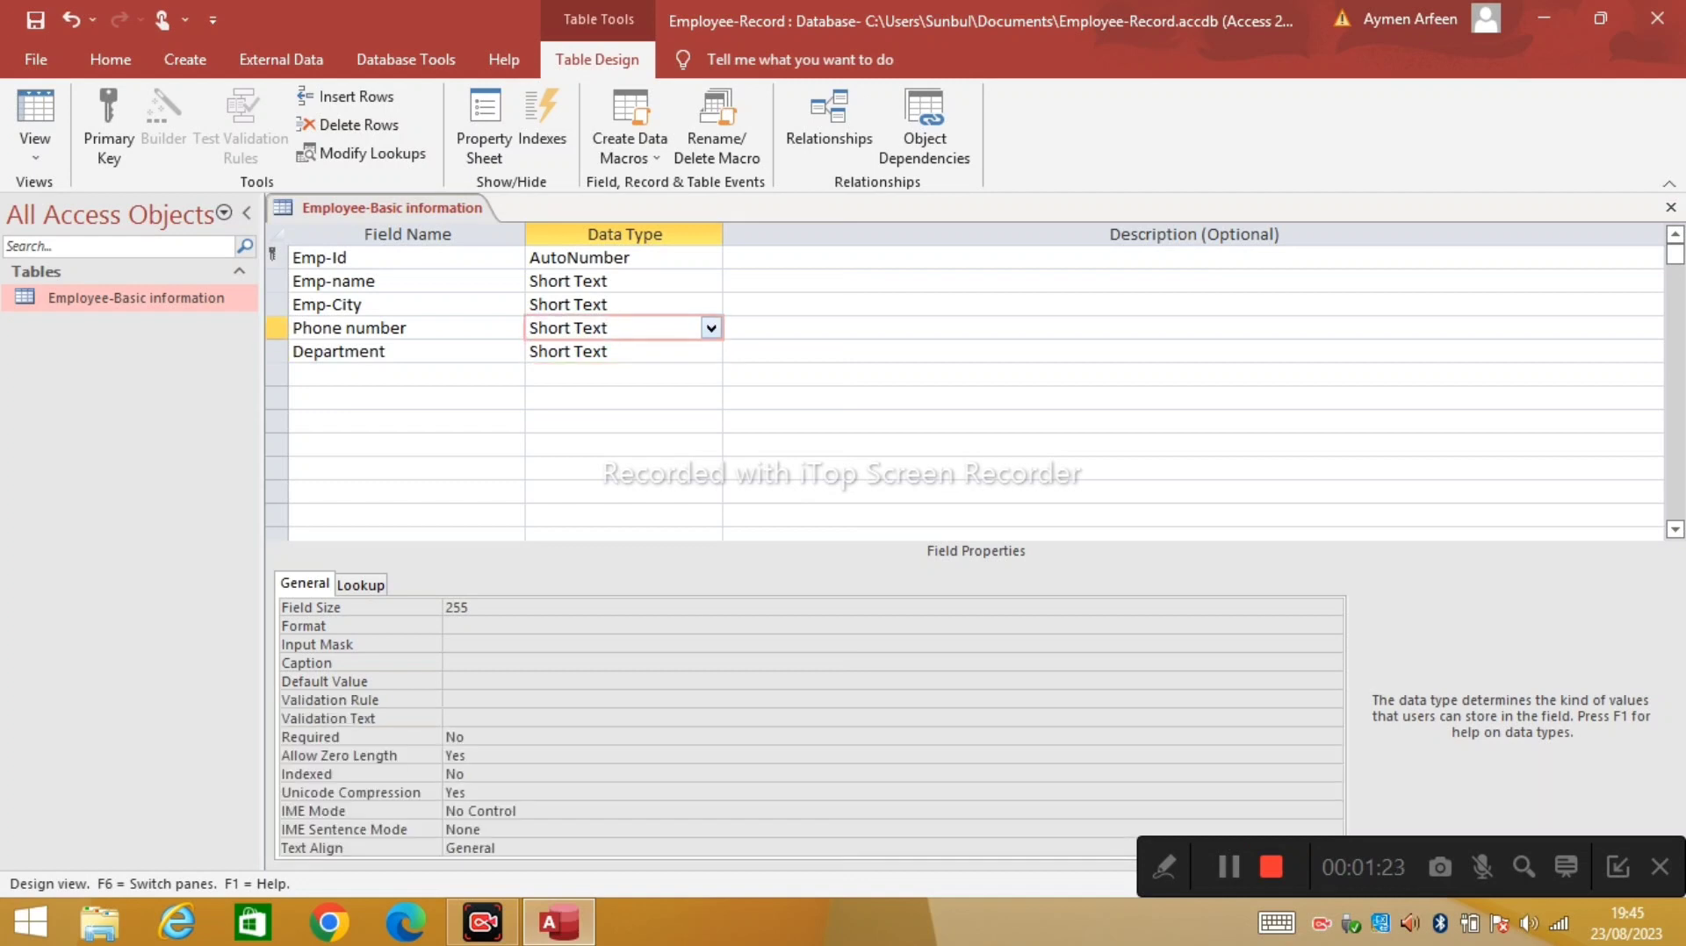
pyautogui.click(709, 328)
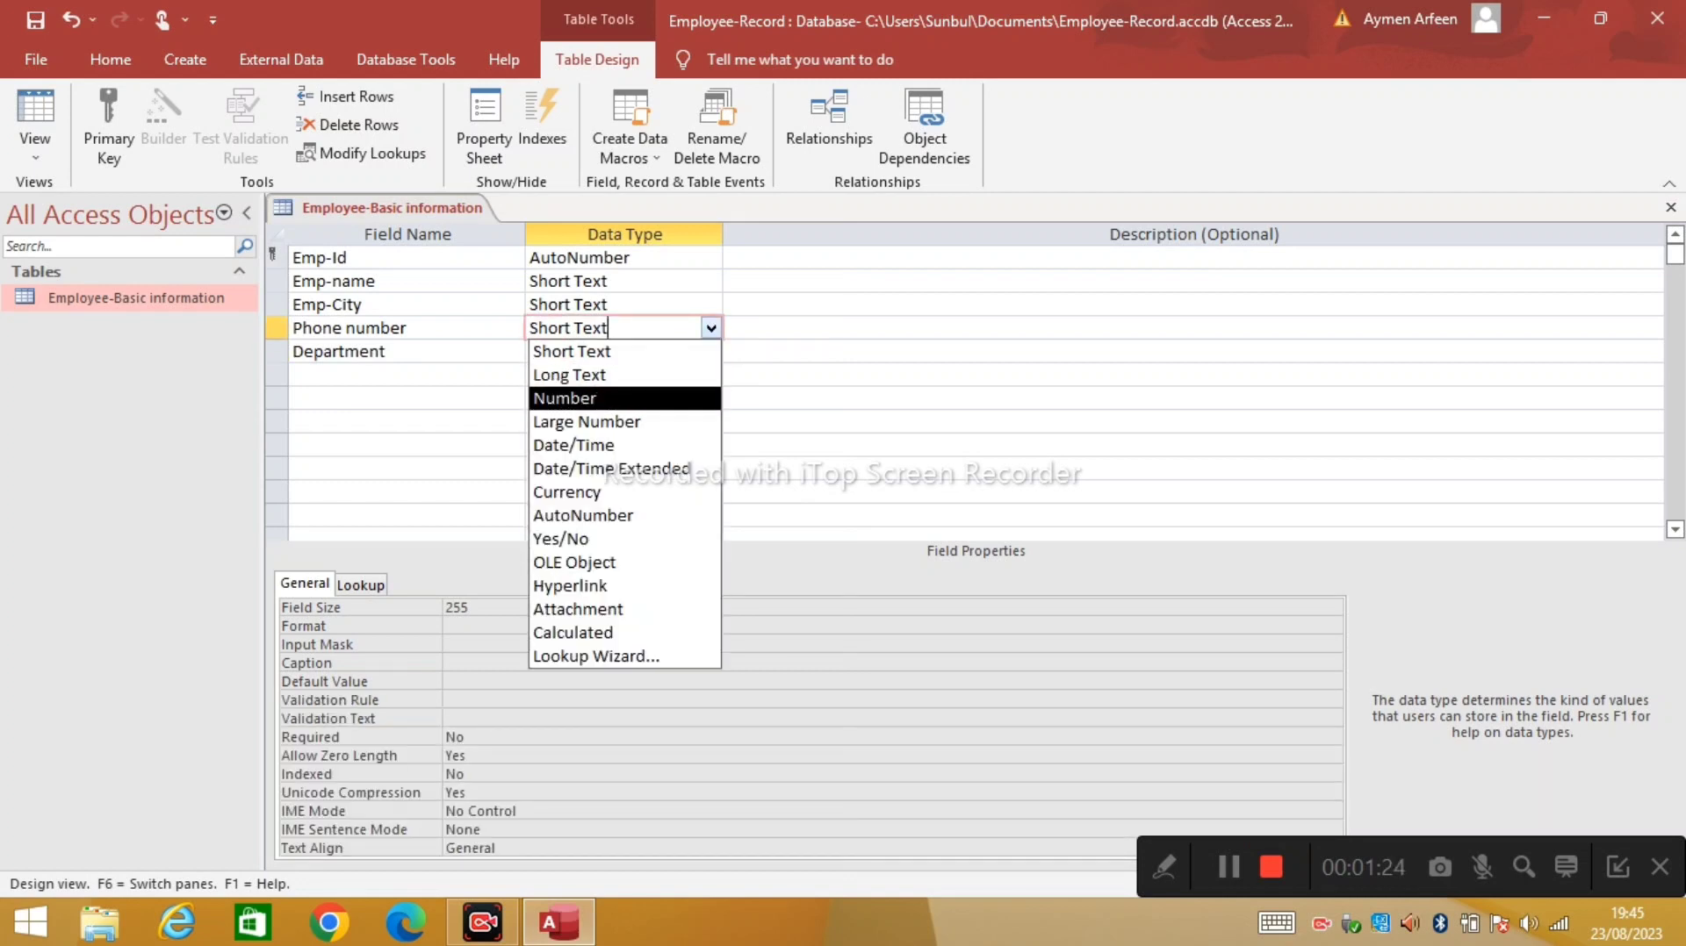
pyautogui.press('Return')
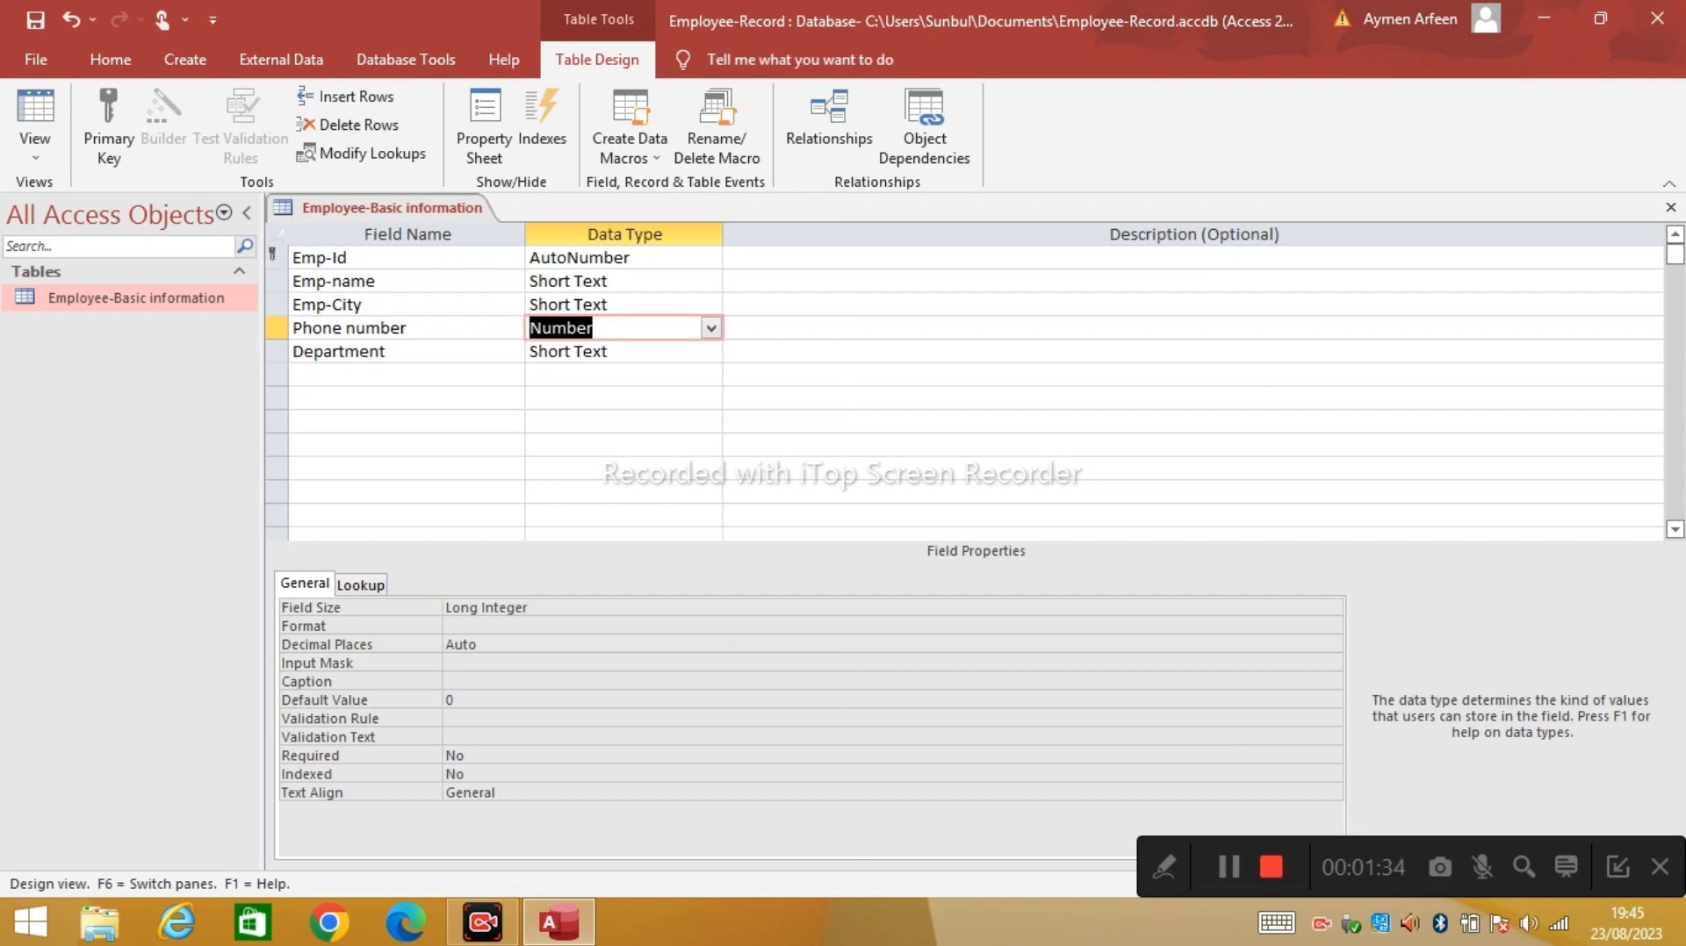
# - Set the Required property of the Phone number field to Yes
pyautogui.click(447, 626)
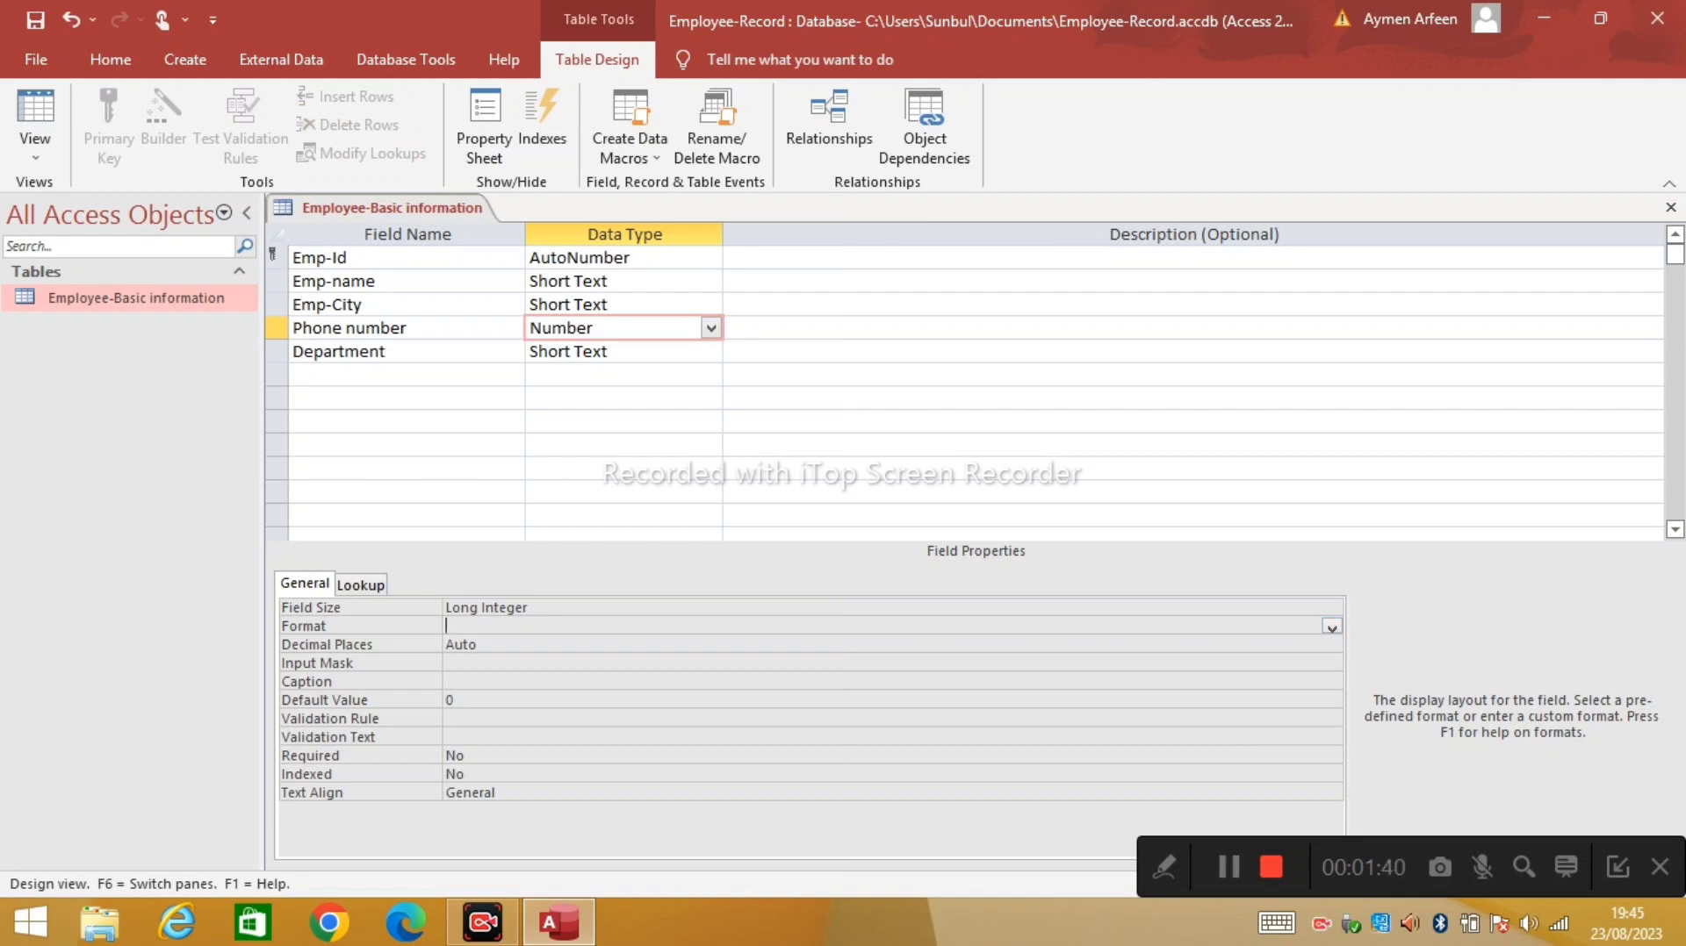
pyautogui.click(453, 700)
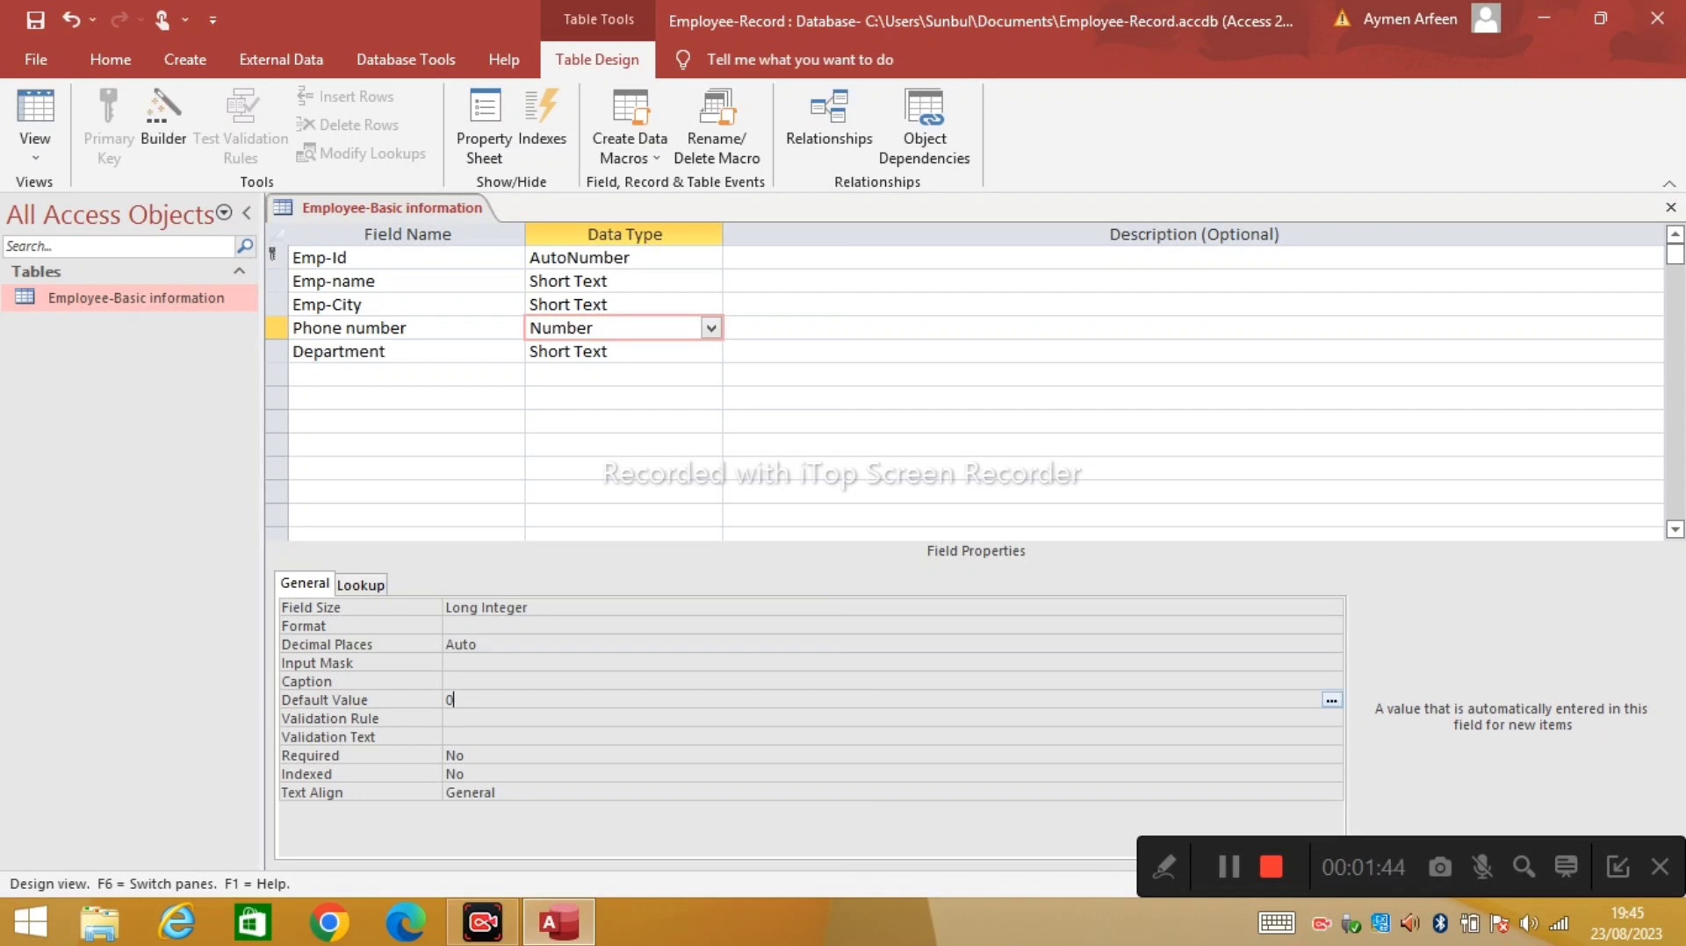
pyautogui.click(454, 756)
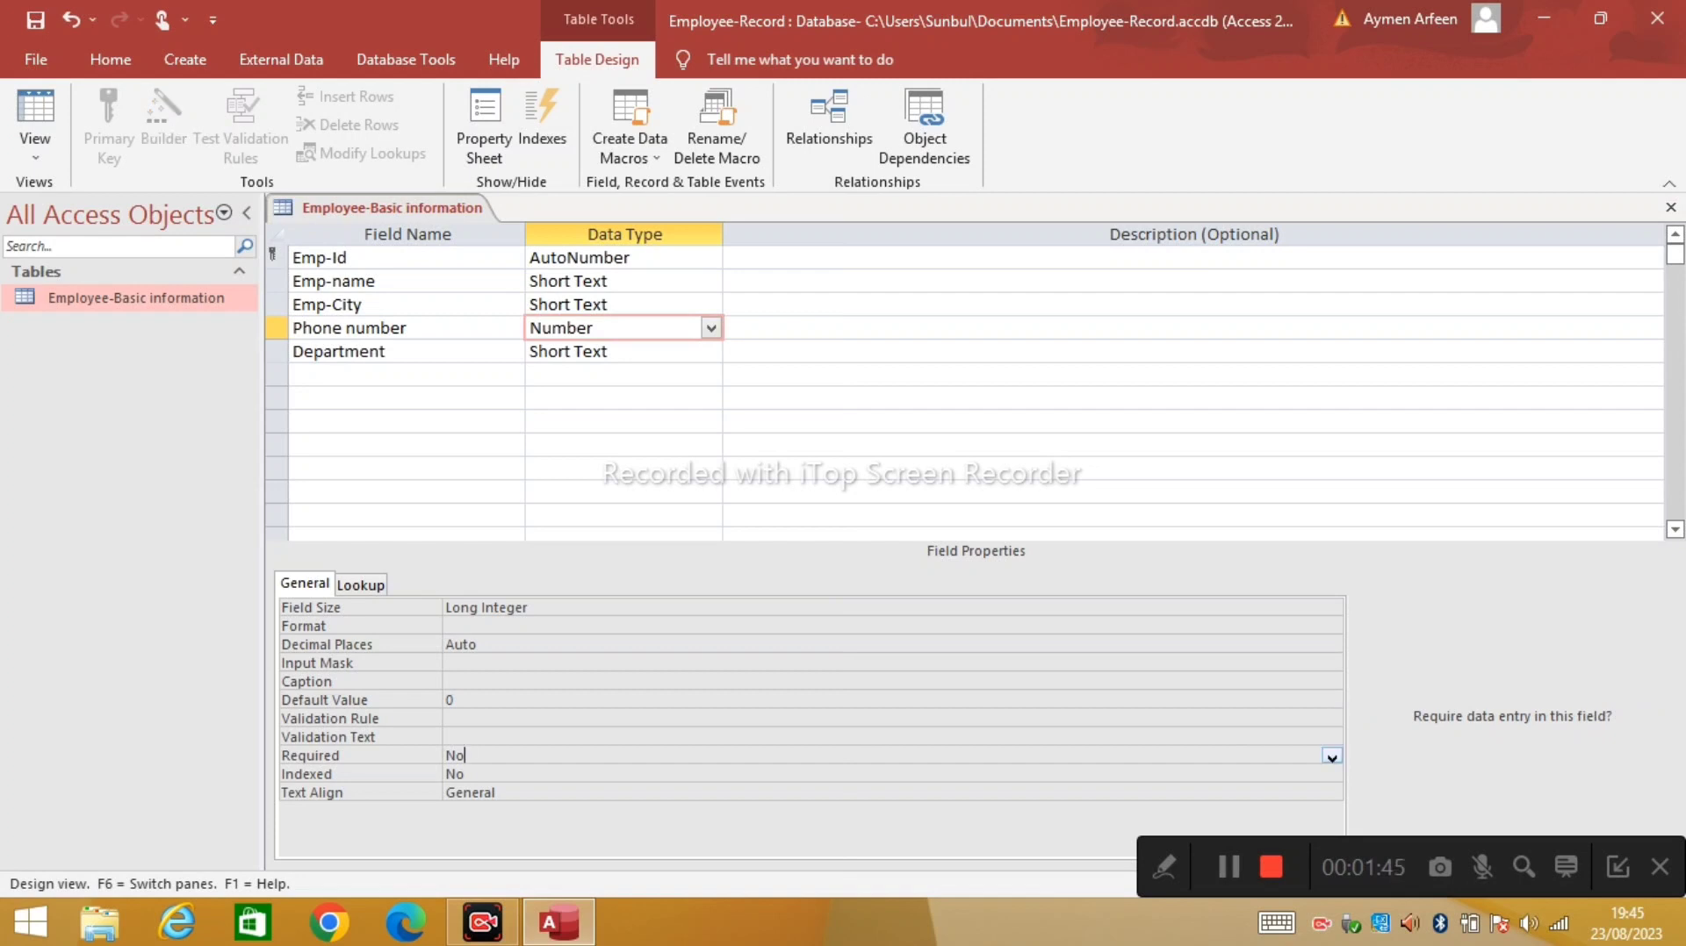
pyautogui.hotkey('alt', 'Down')
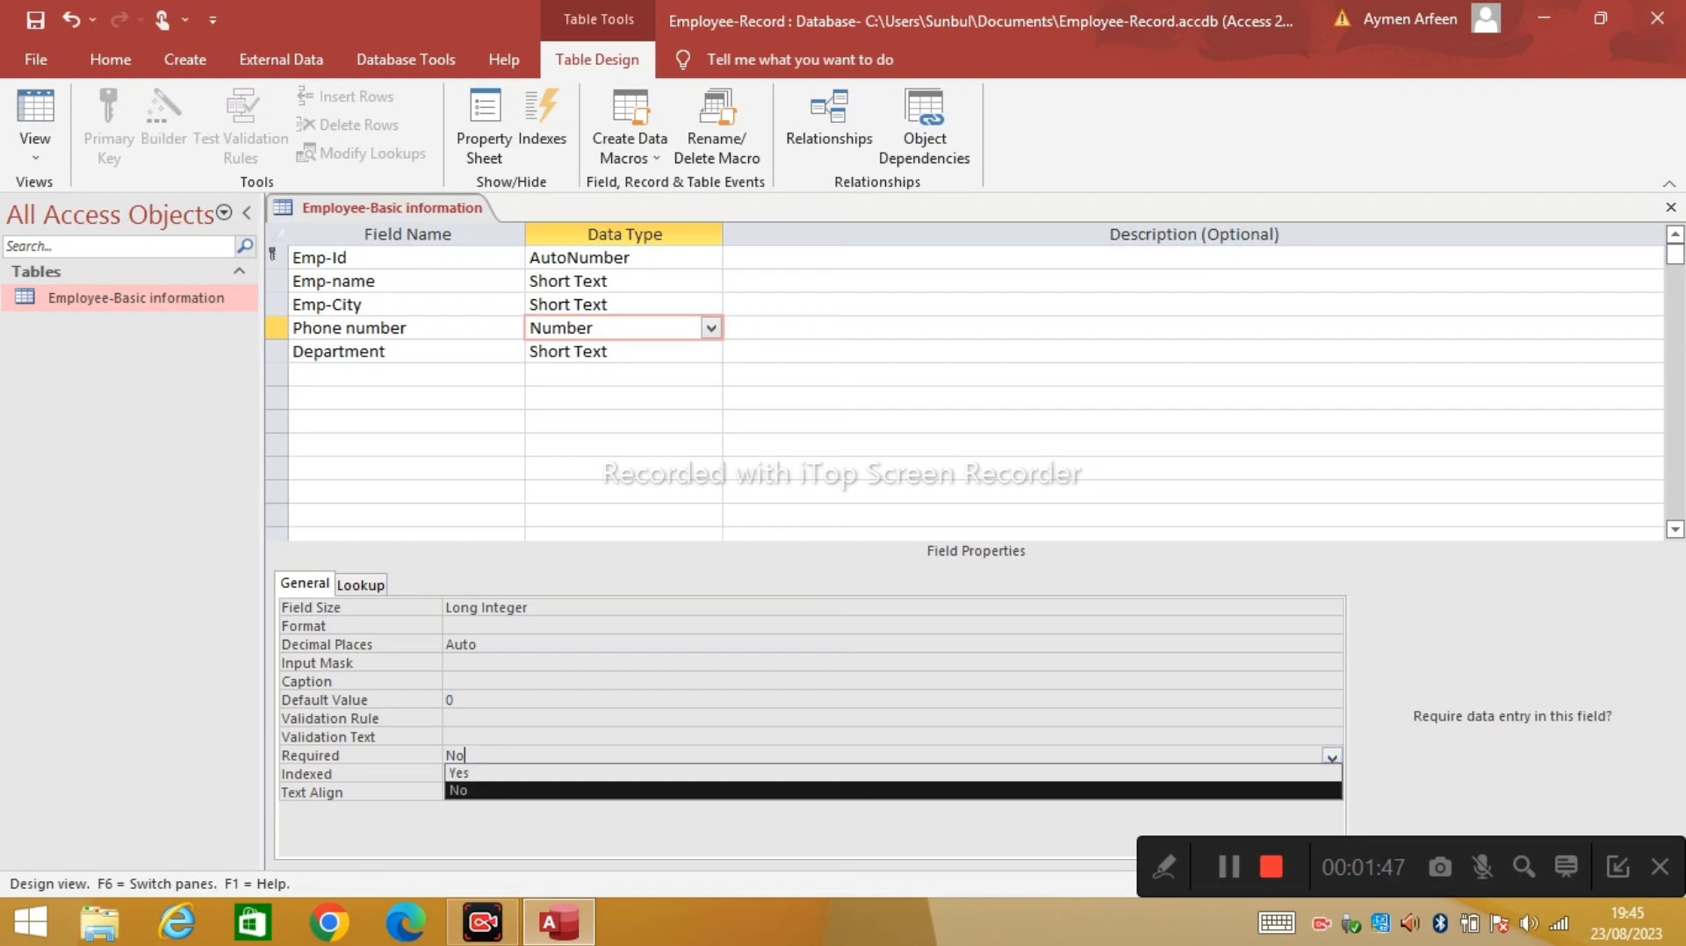
pyautogui.press('Up')
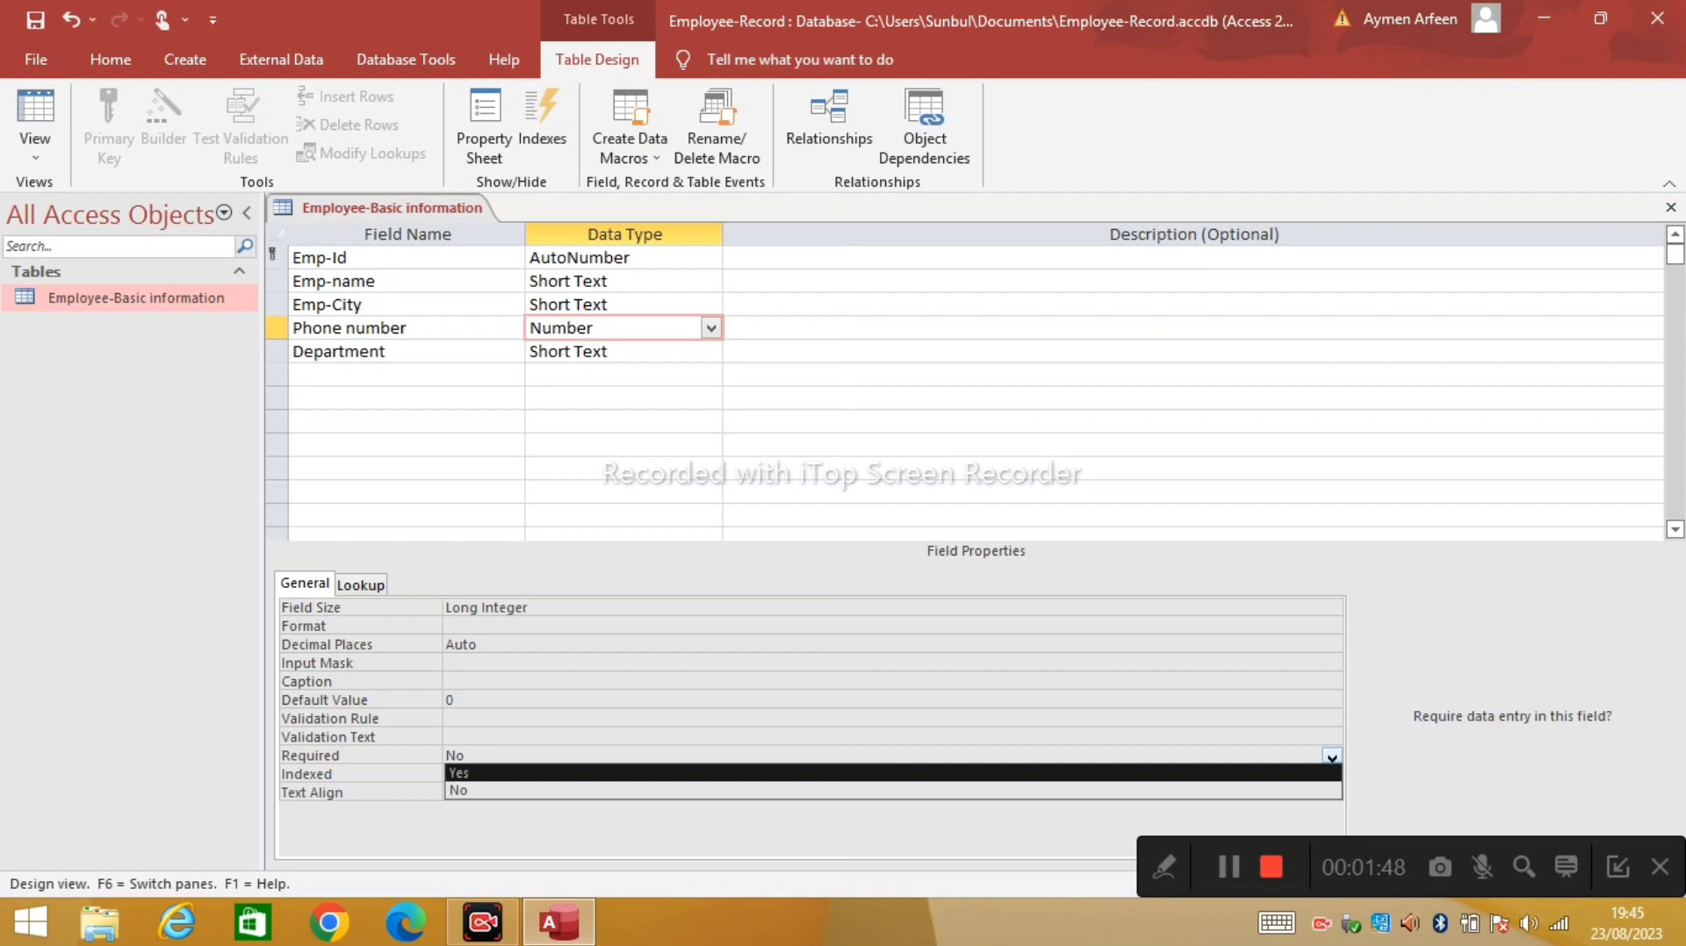
pyautogui.press('Return')
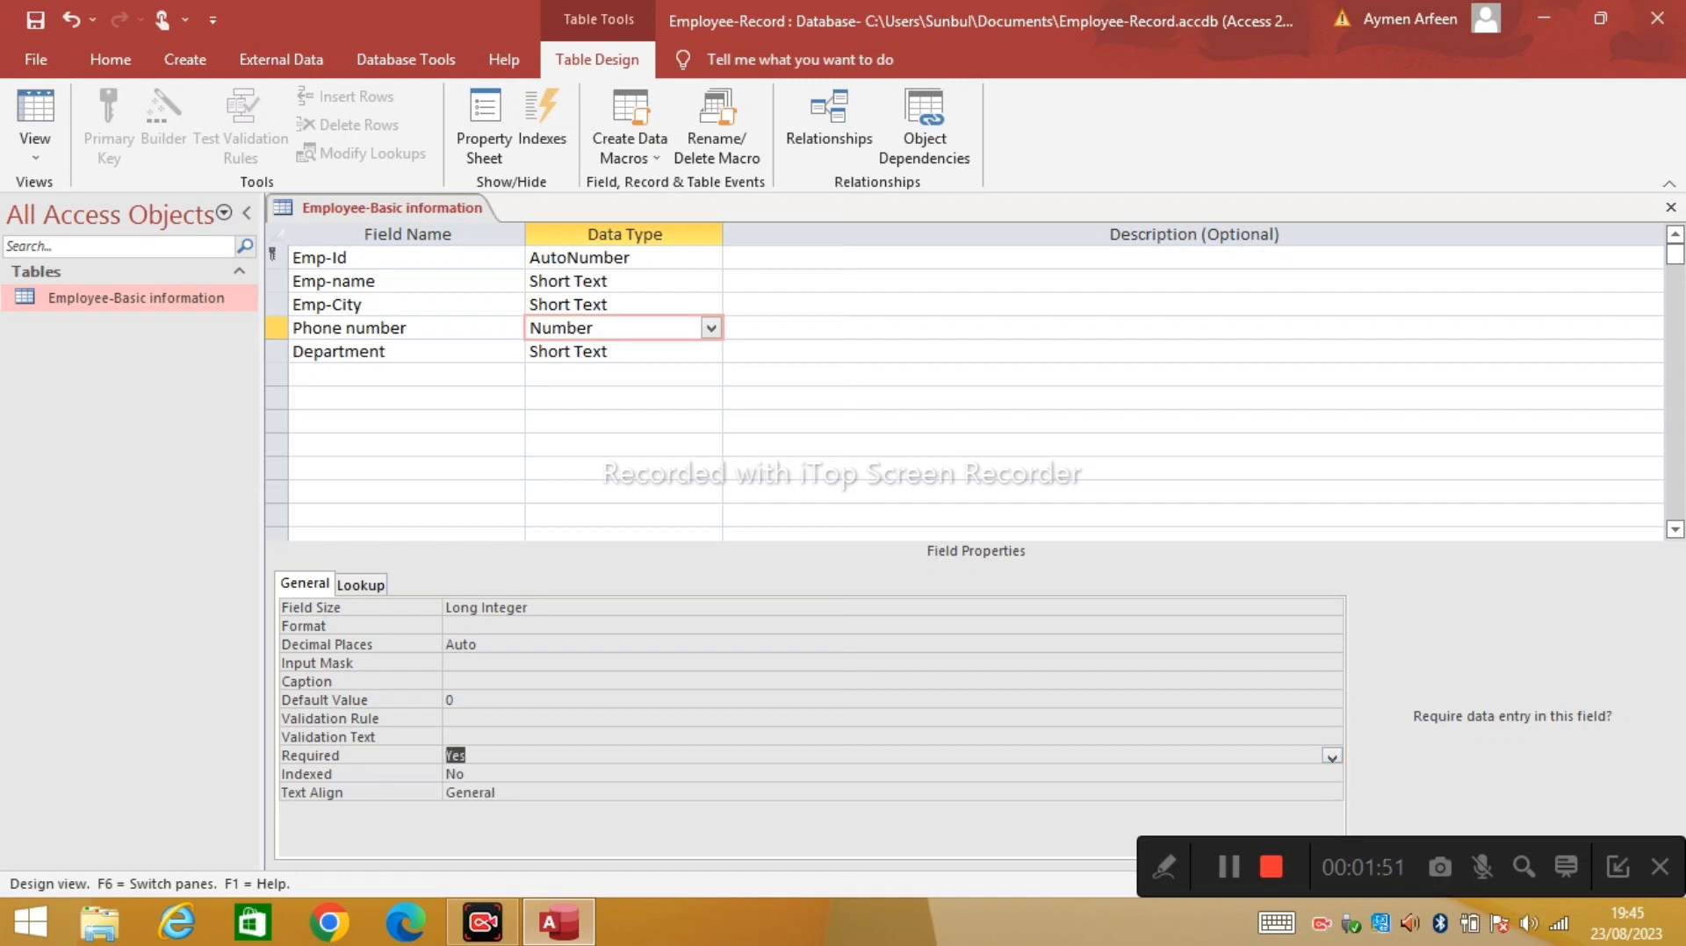
# - Save the table design and open the Employee-Basic information table in Datasheet View
pyautogui.hotkey('ctrl', 's')
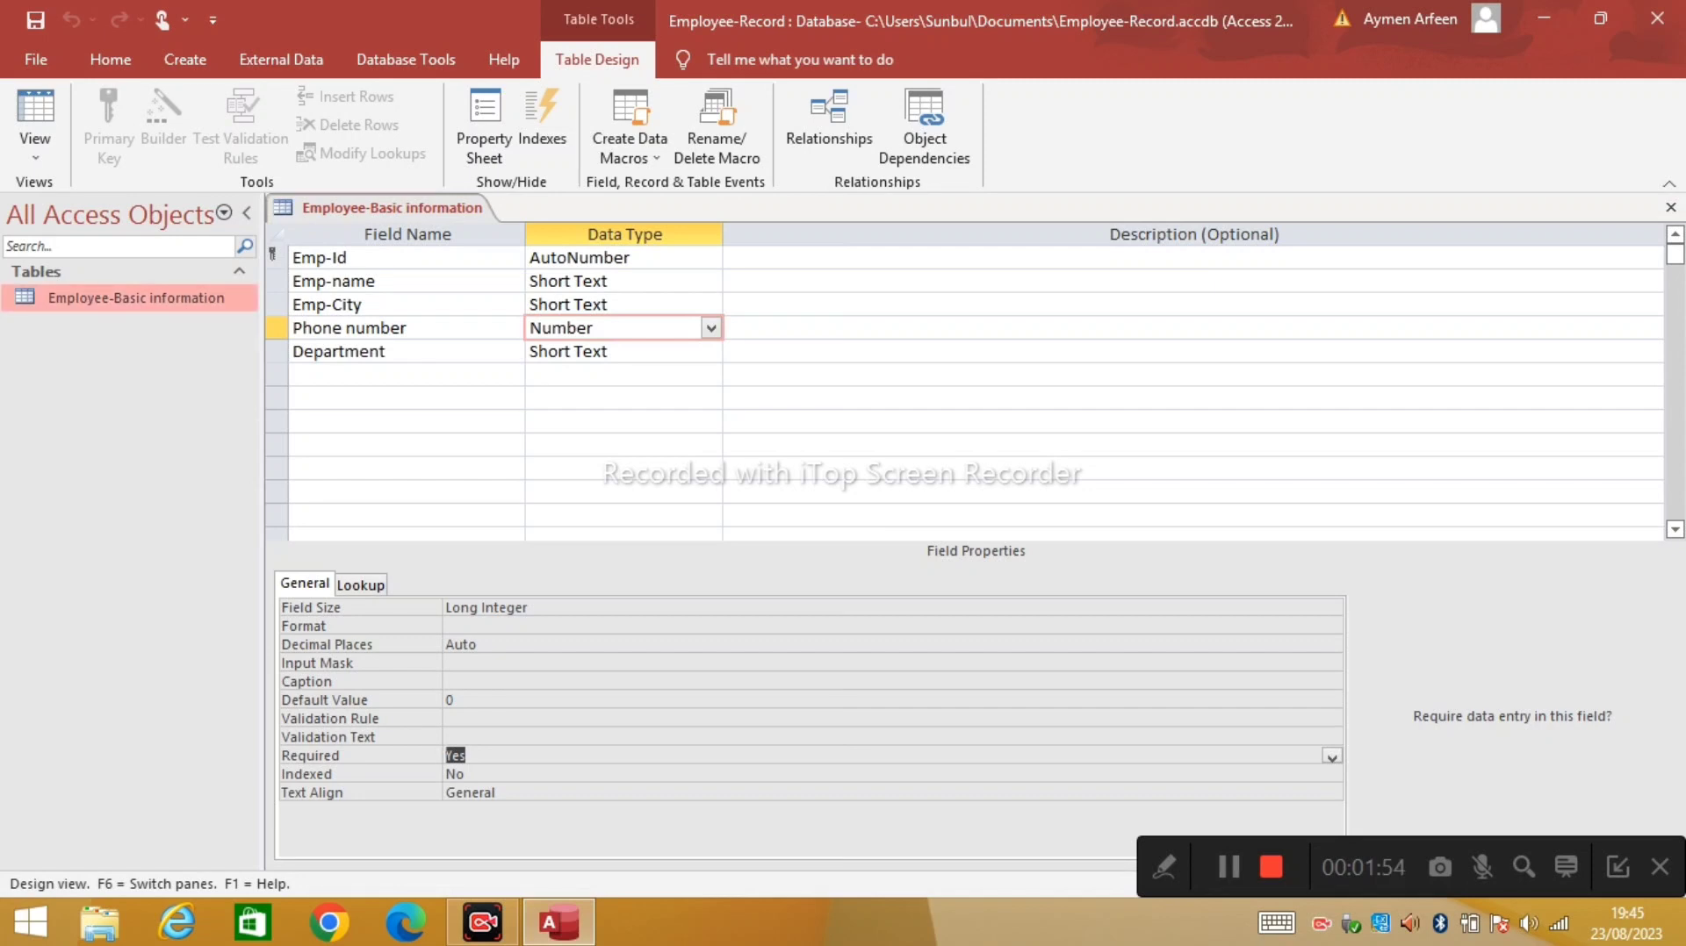
pyautogui.doubleClick(154, 298)
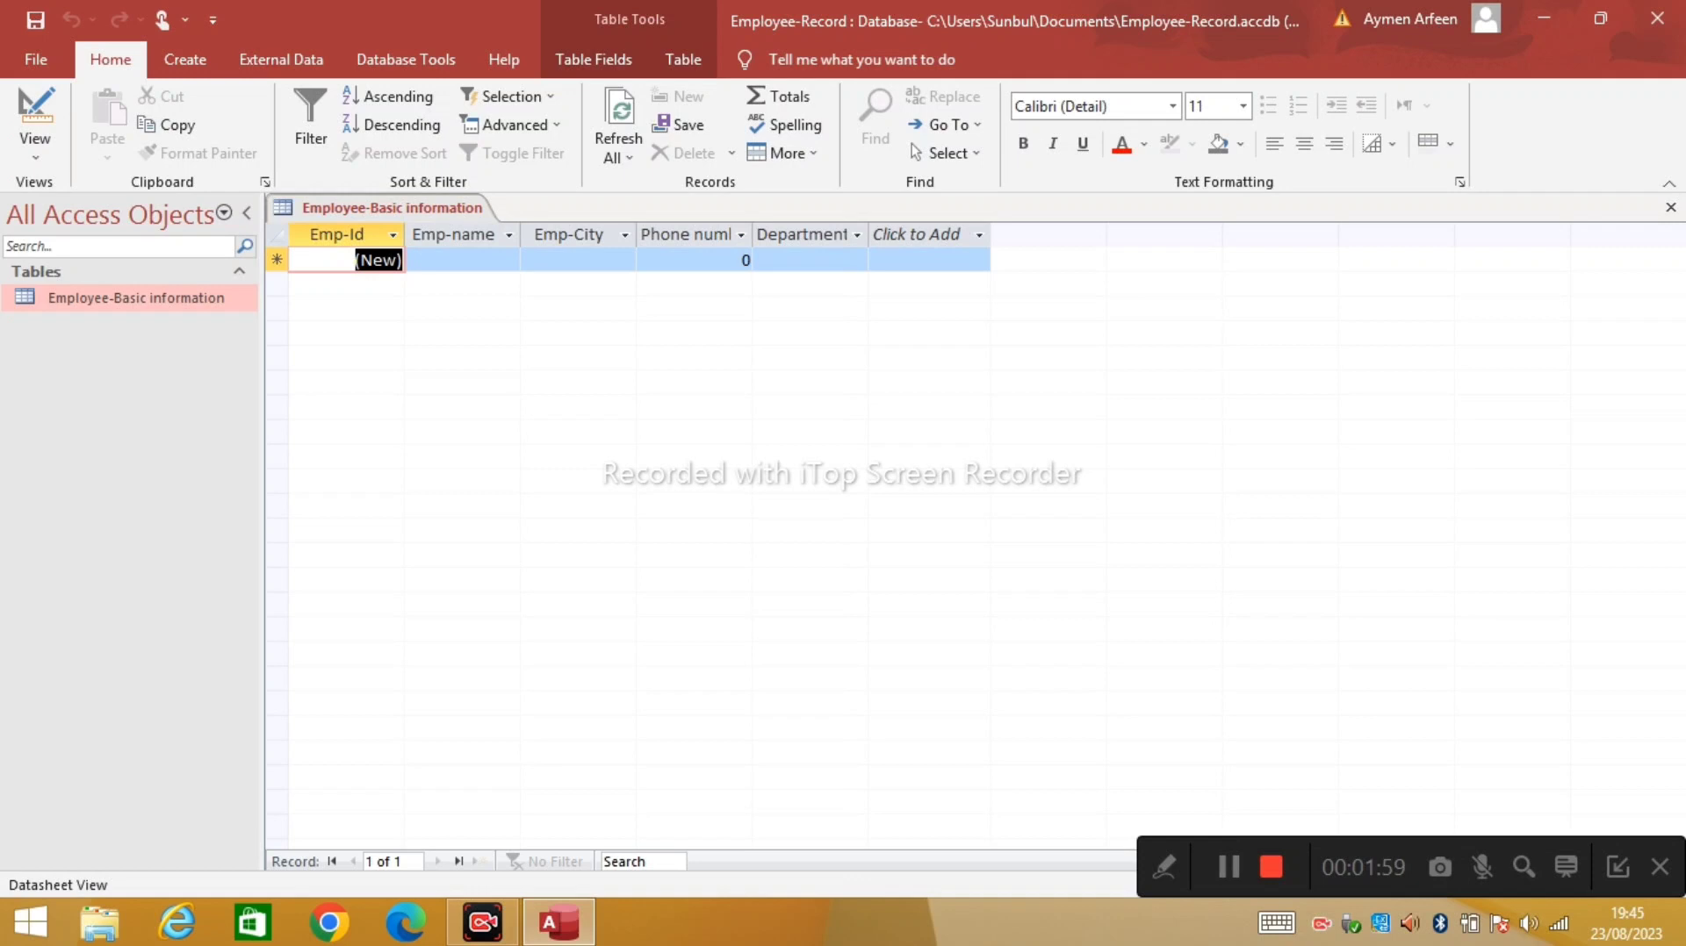
# - Try to enter 1 as the Emp-Id of the first record
pyautogui.press('1')
pyautogui.press('Tab')
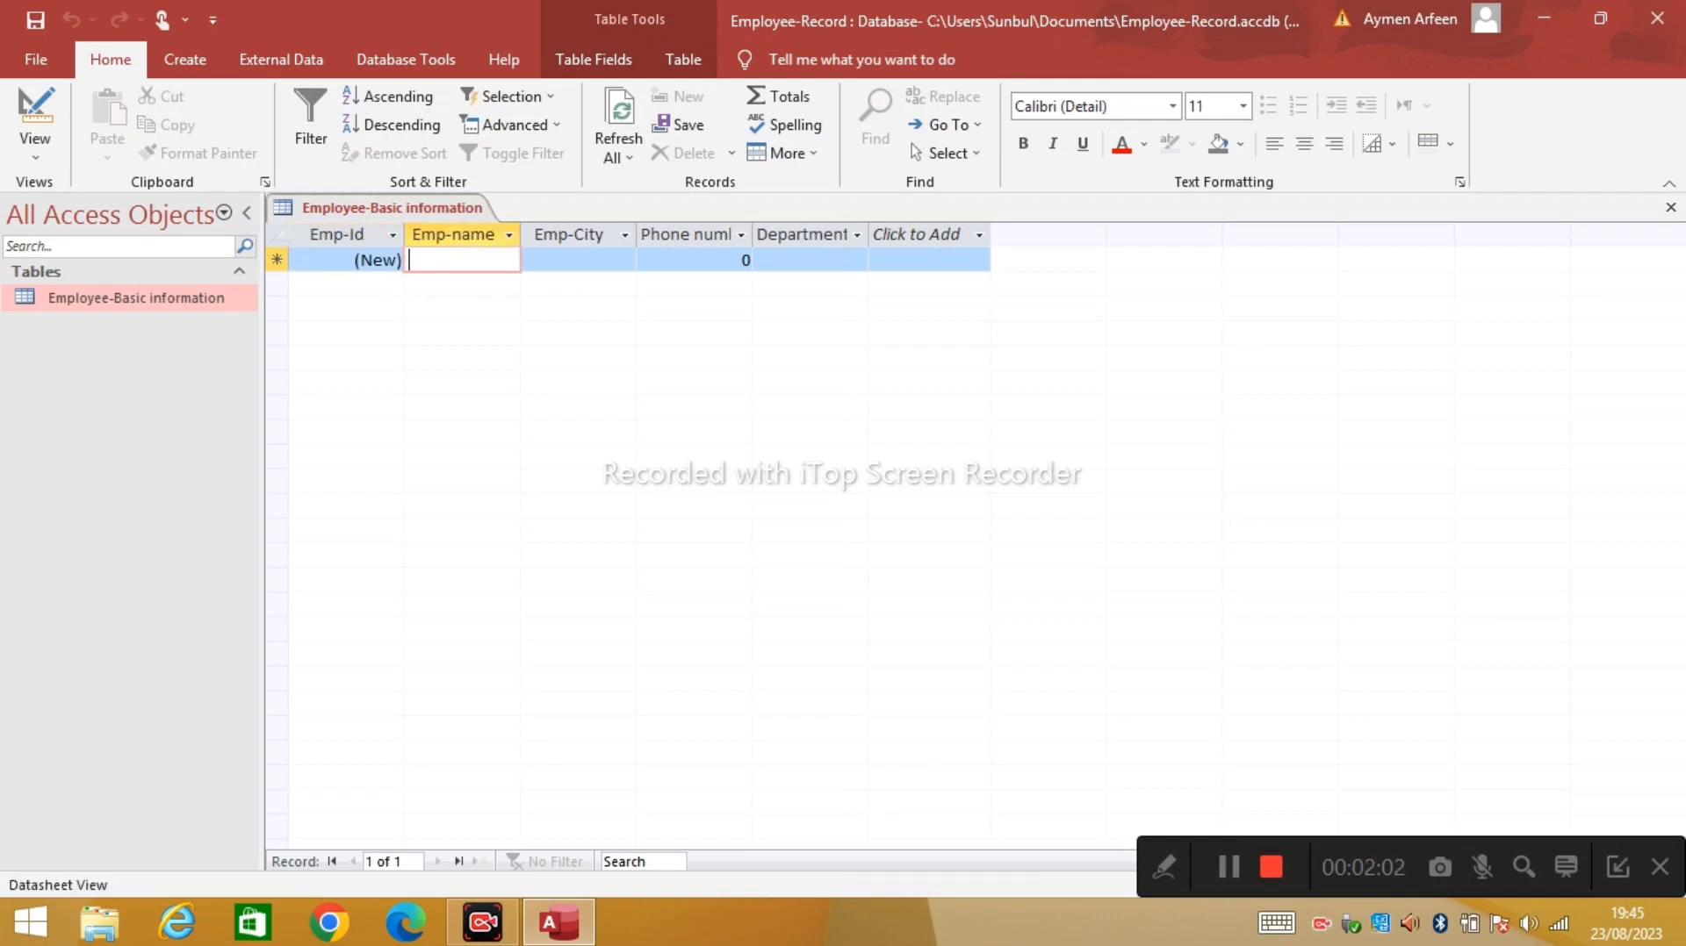
pyautogui.hotkey('shift', 'Tab')
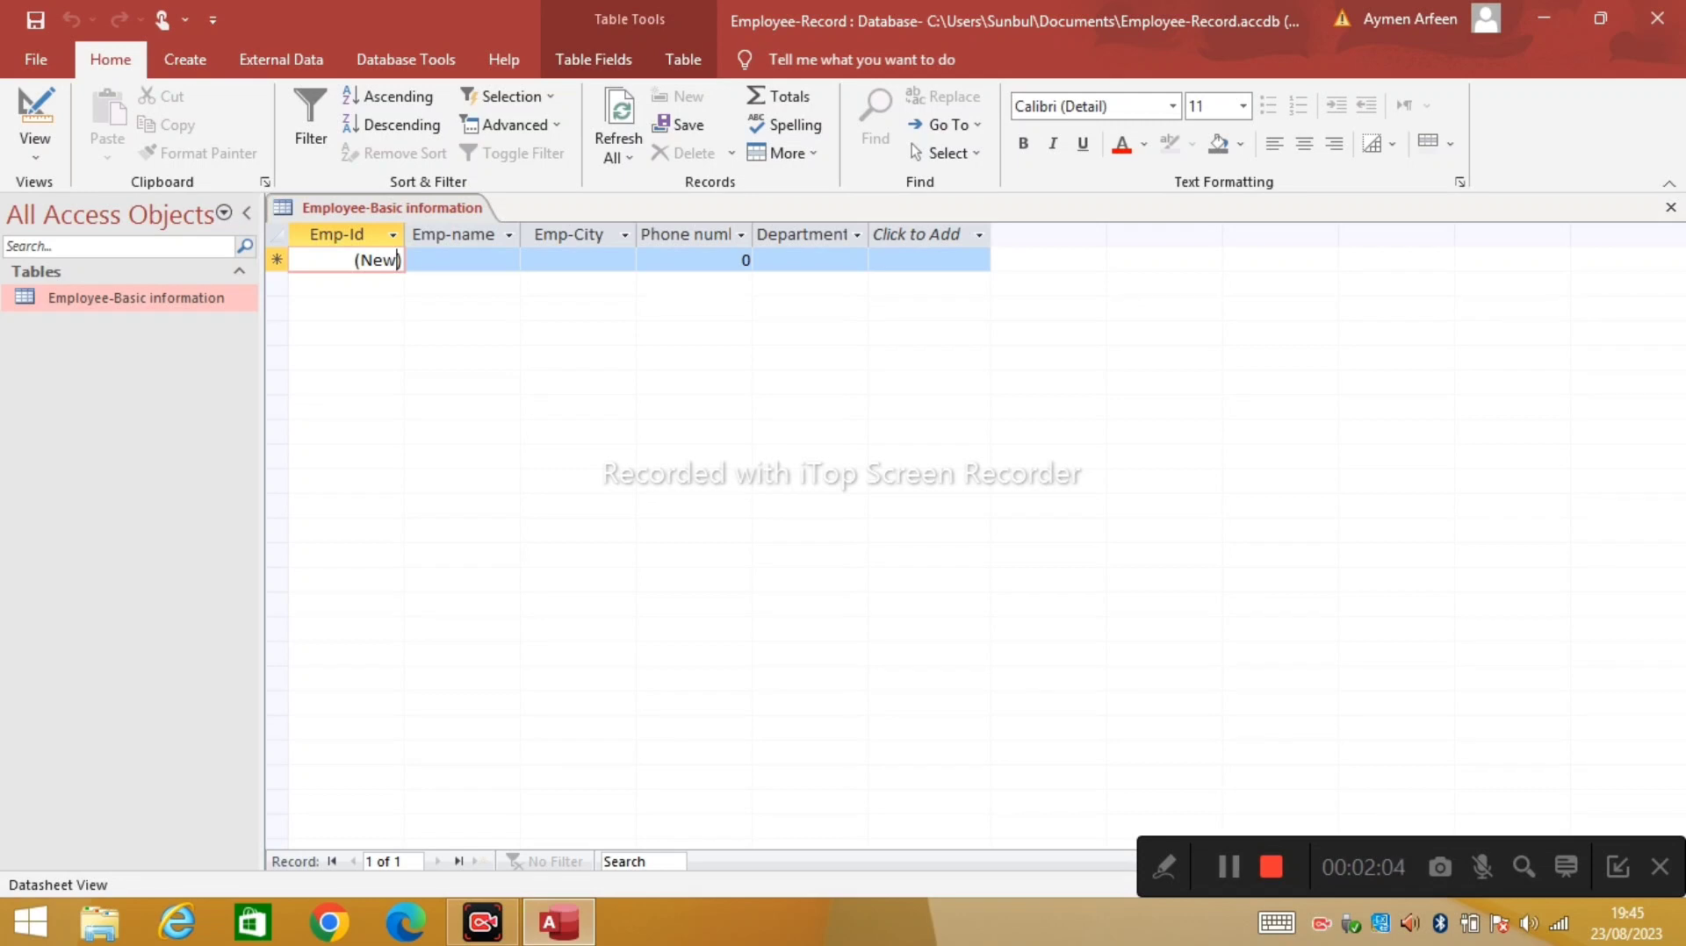
pyautogui.press('1')
pyautogui.press('1')
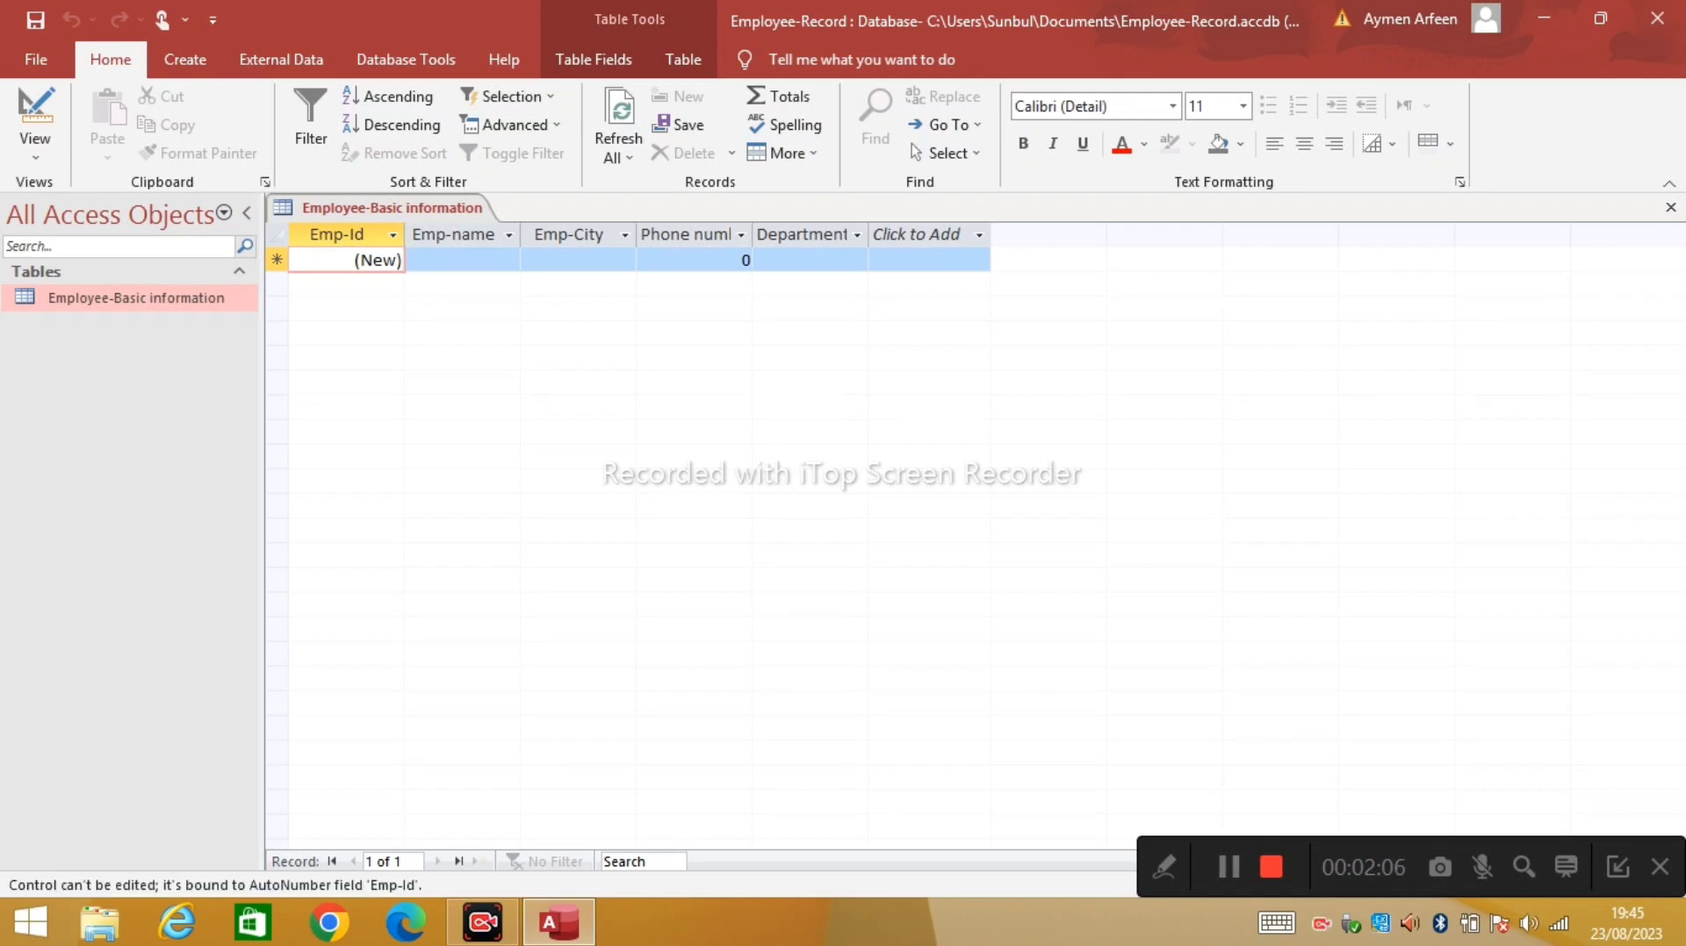
# - Start the first record by entering the employee's name and Islamabad as Emp-City
pyautogui.press('Tab')
pyautogui.write('A')
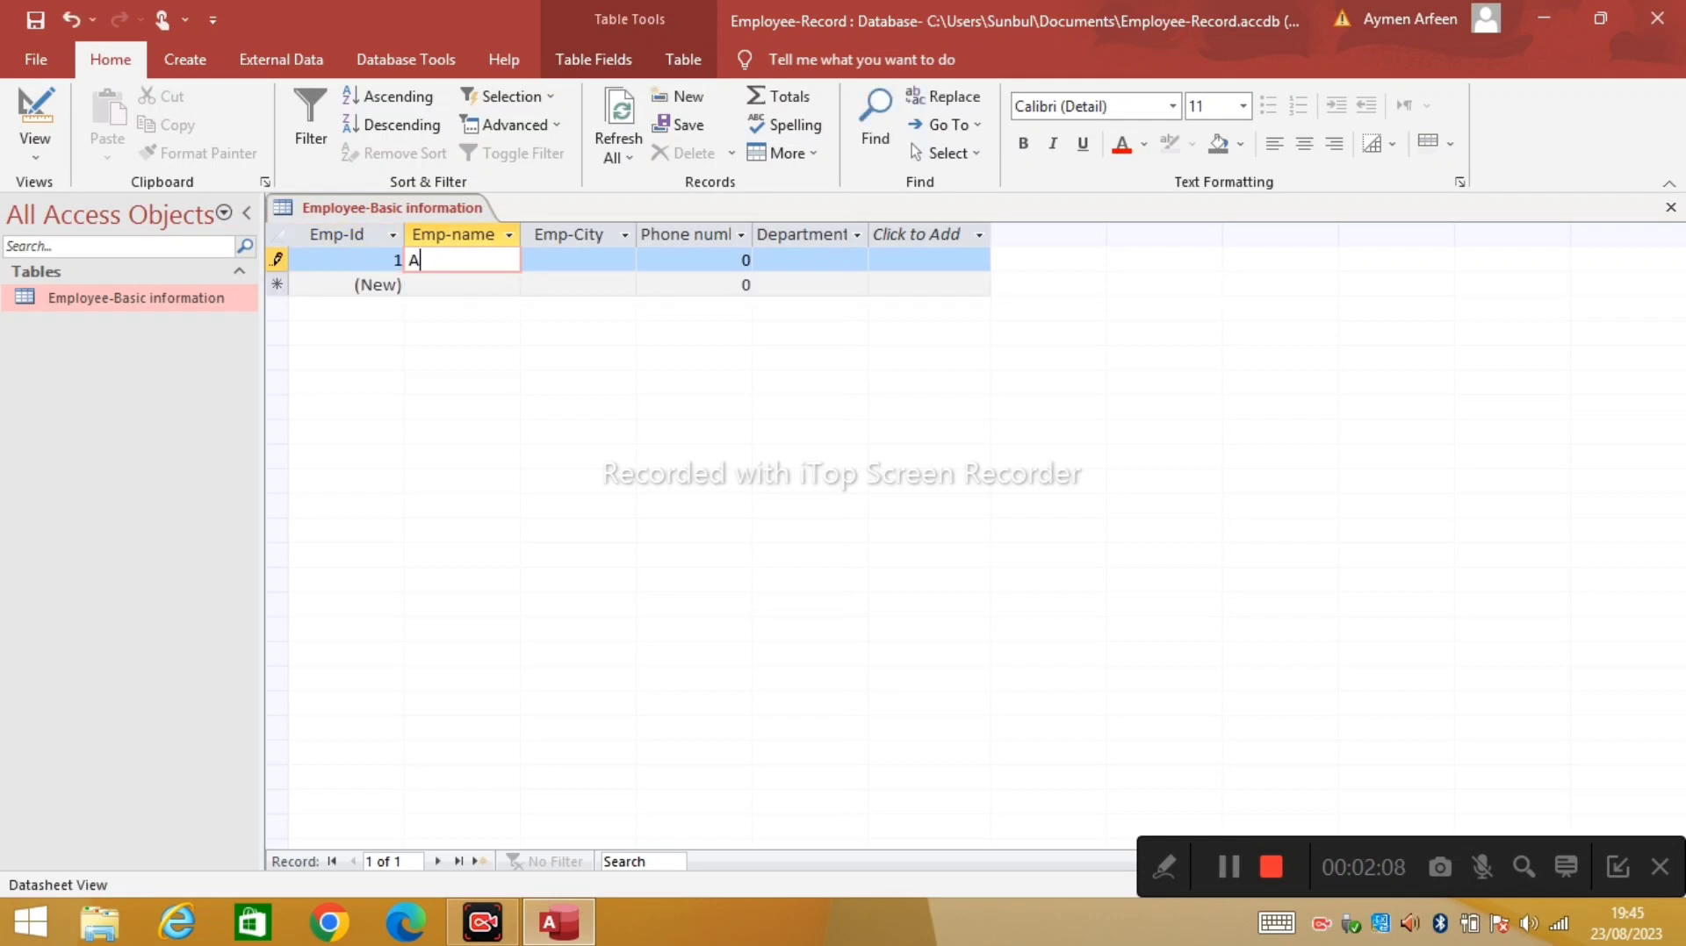
pyautogui.write('hmed')
pyautogui.press('Tab')
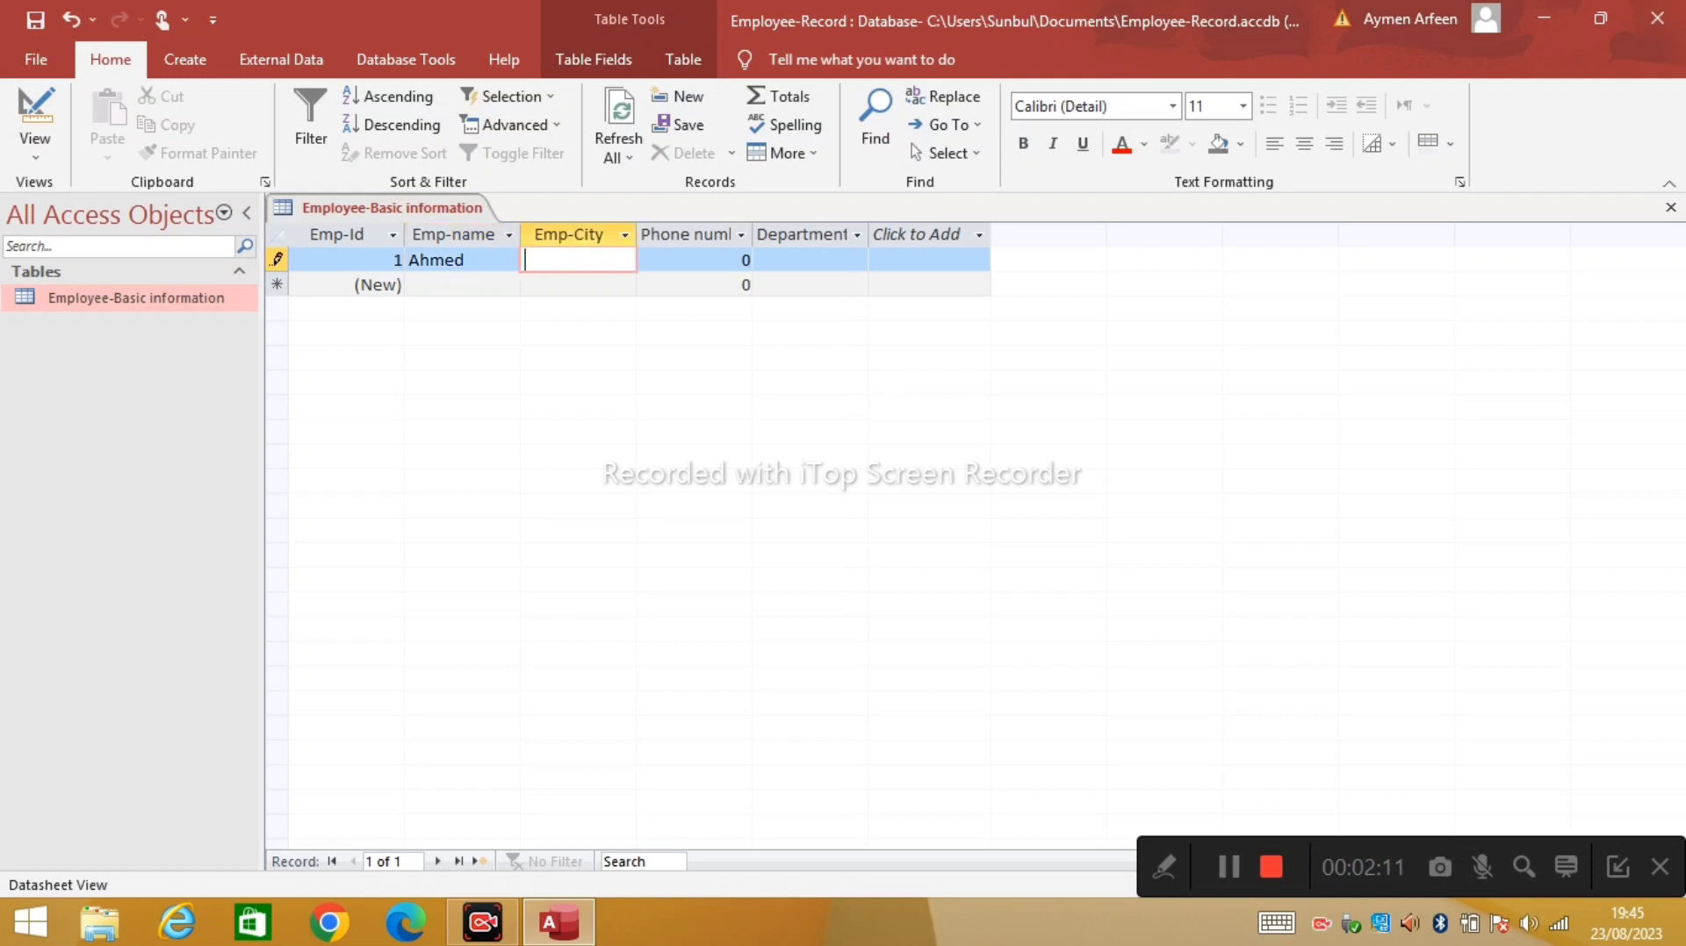
pyautogui.write('Islamabad')
pyautogui.press('Tab')
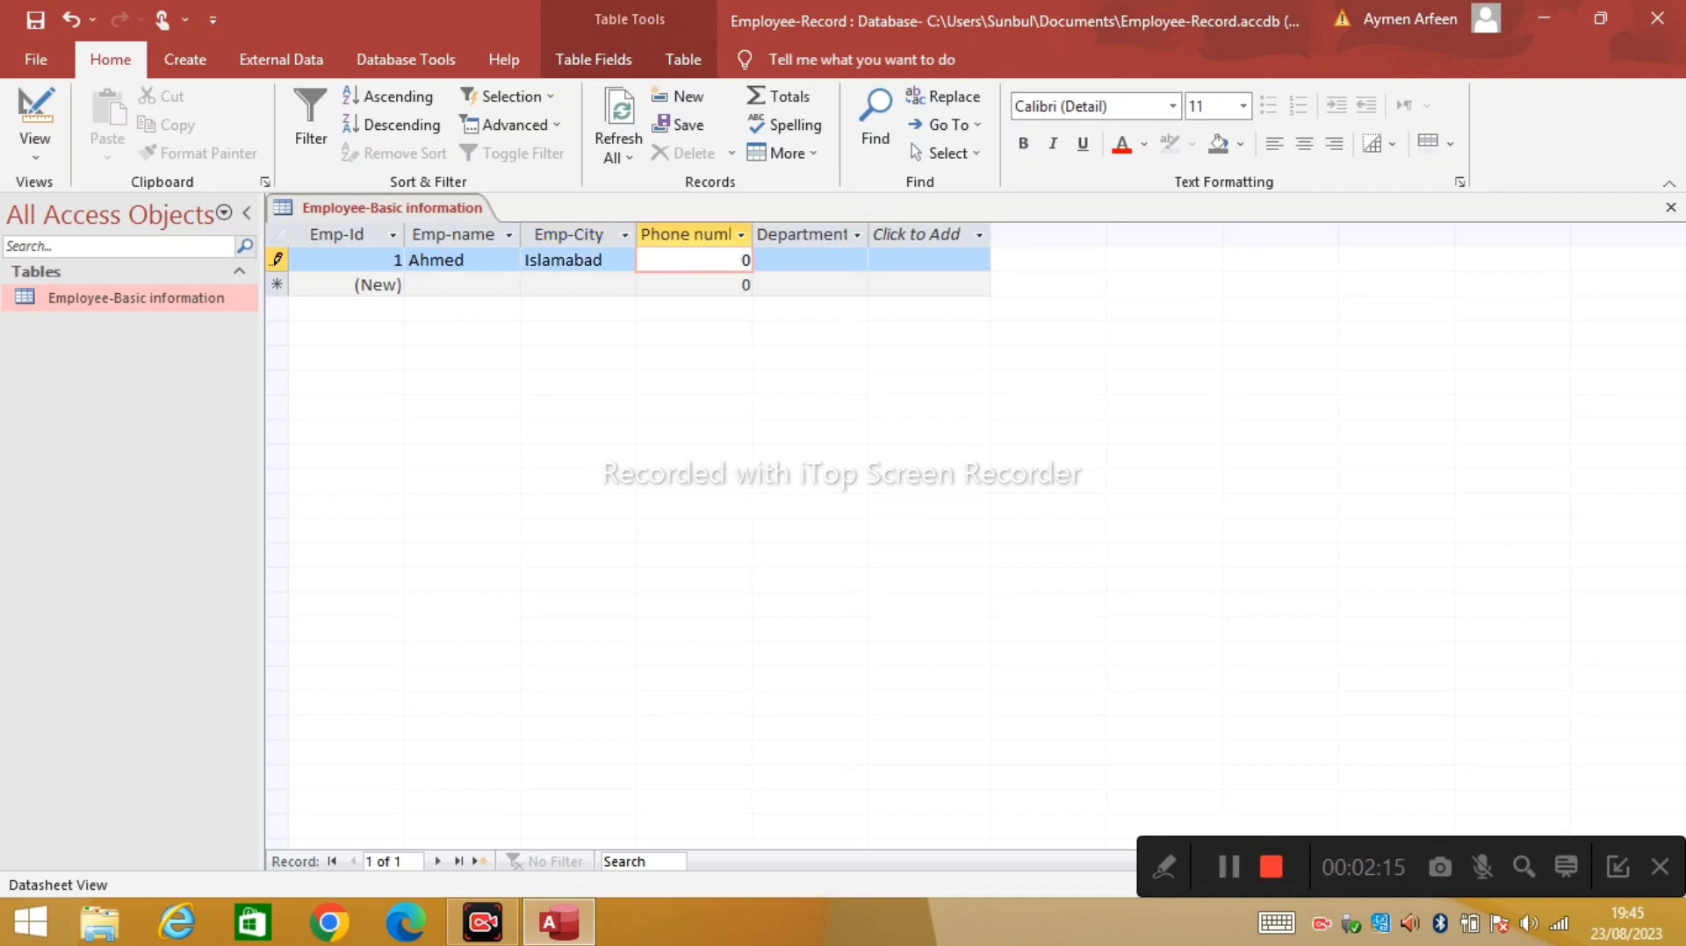
# - Complete the first record with the employee's phone number and IT as the Department
pyautogui.press('BackSpace')
pyautogui.write('033345678')
pyautogui.press('Tab')
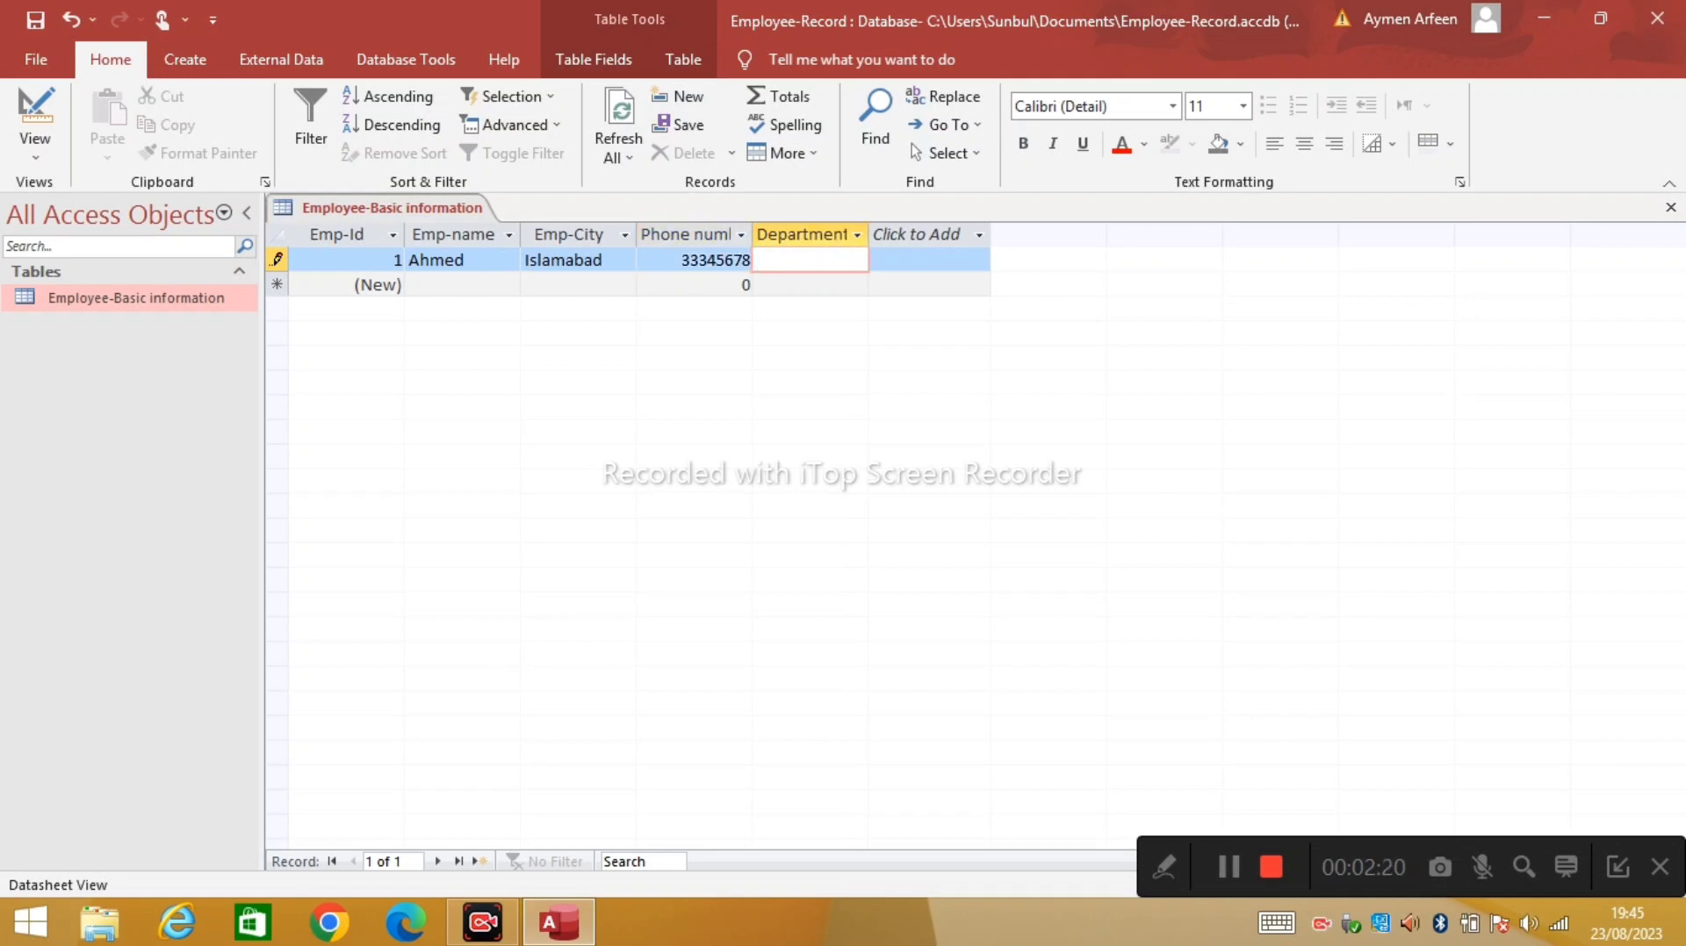
pyautogui.write('It')
pyautogui.press('BackSpace')
pyautogui.write('T')
pyautogui.press('Tab')
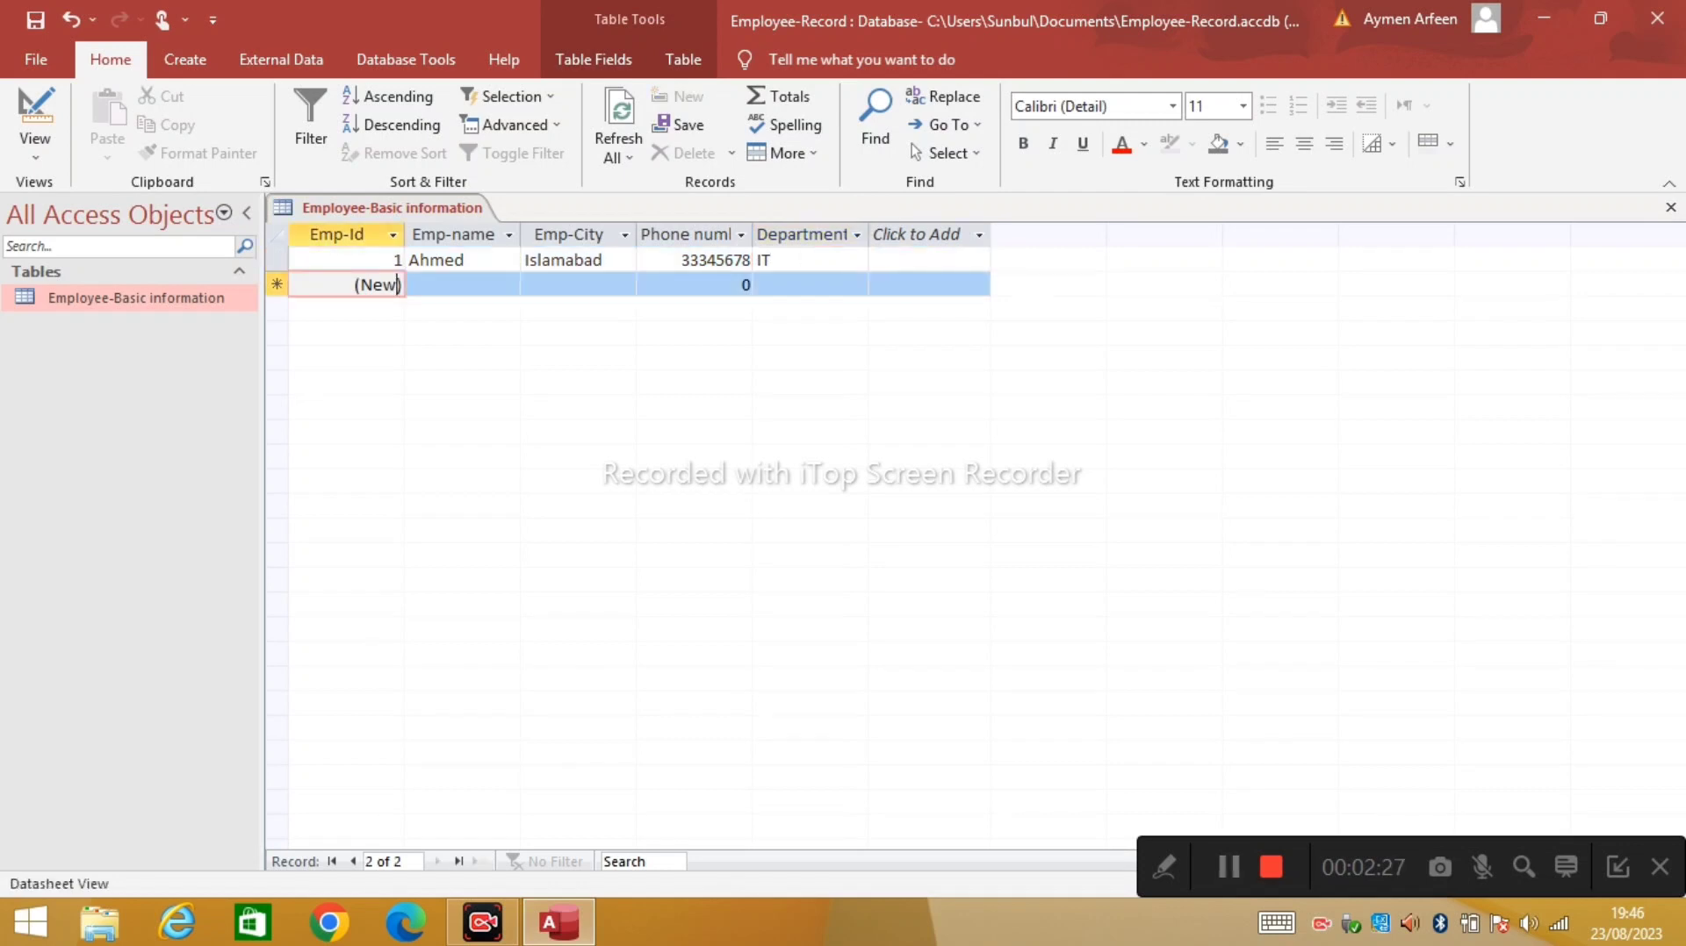
# - Enter the second employee's name in a new record and save the employee records
pyautogui.press('Tab')
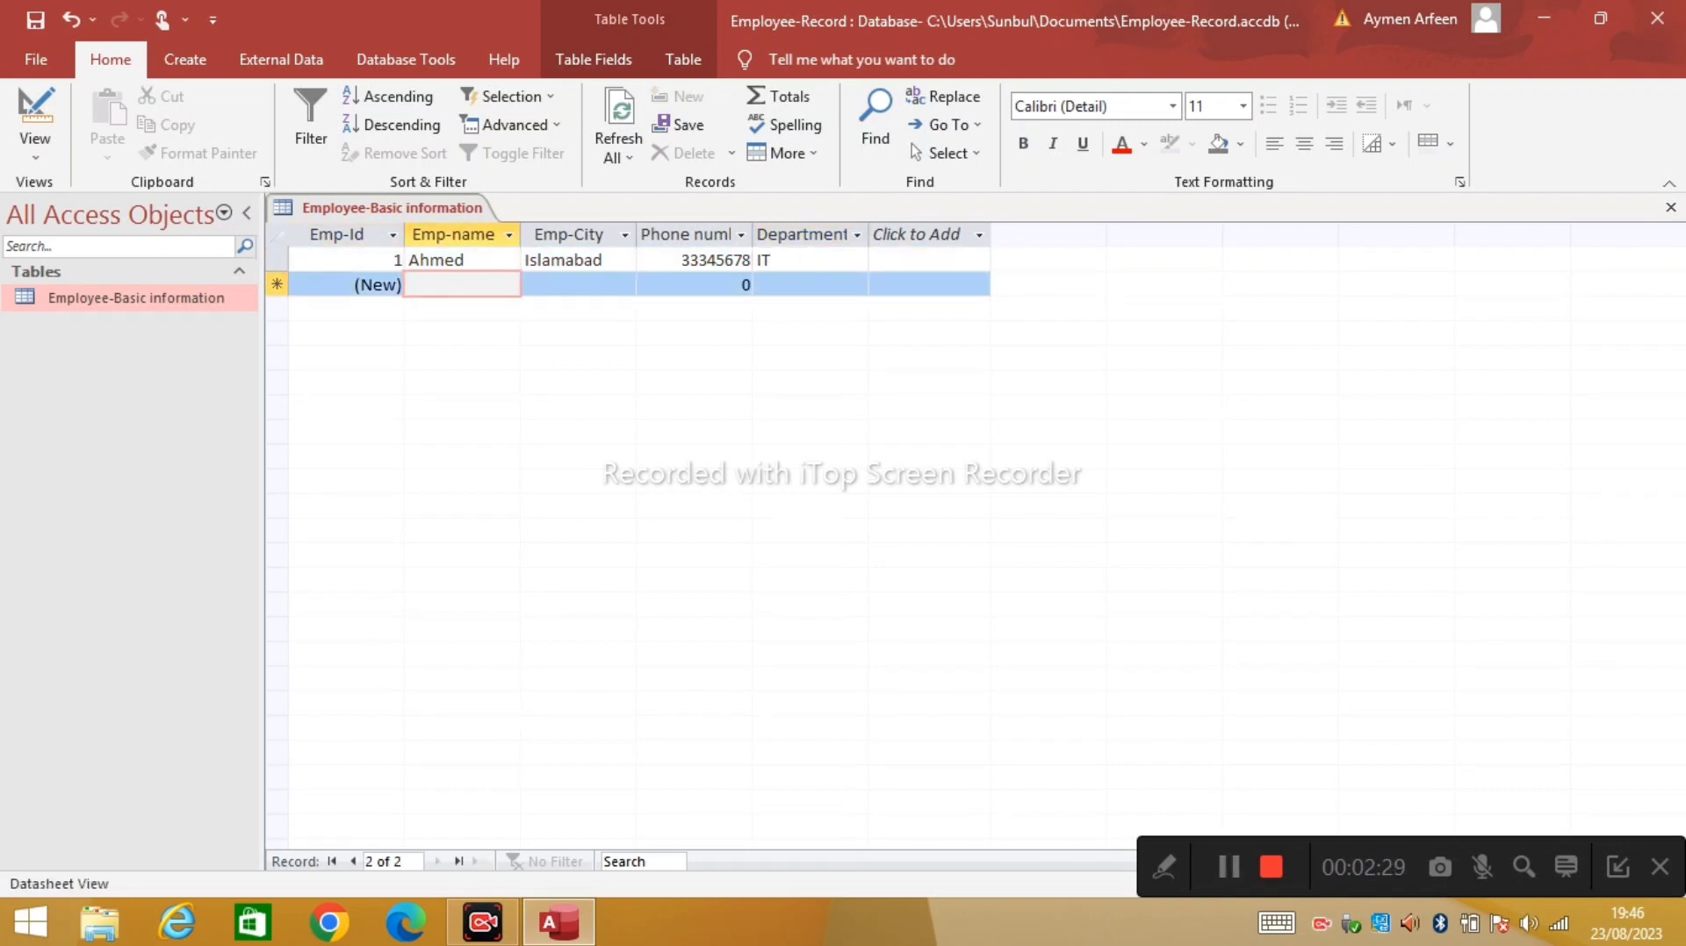
pyautogui.write('Ars')
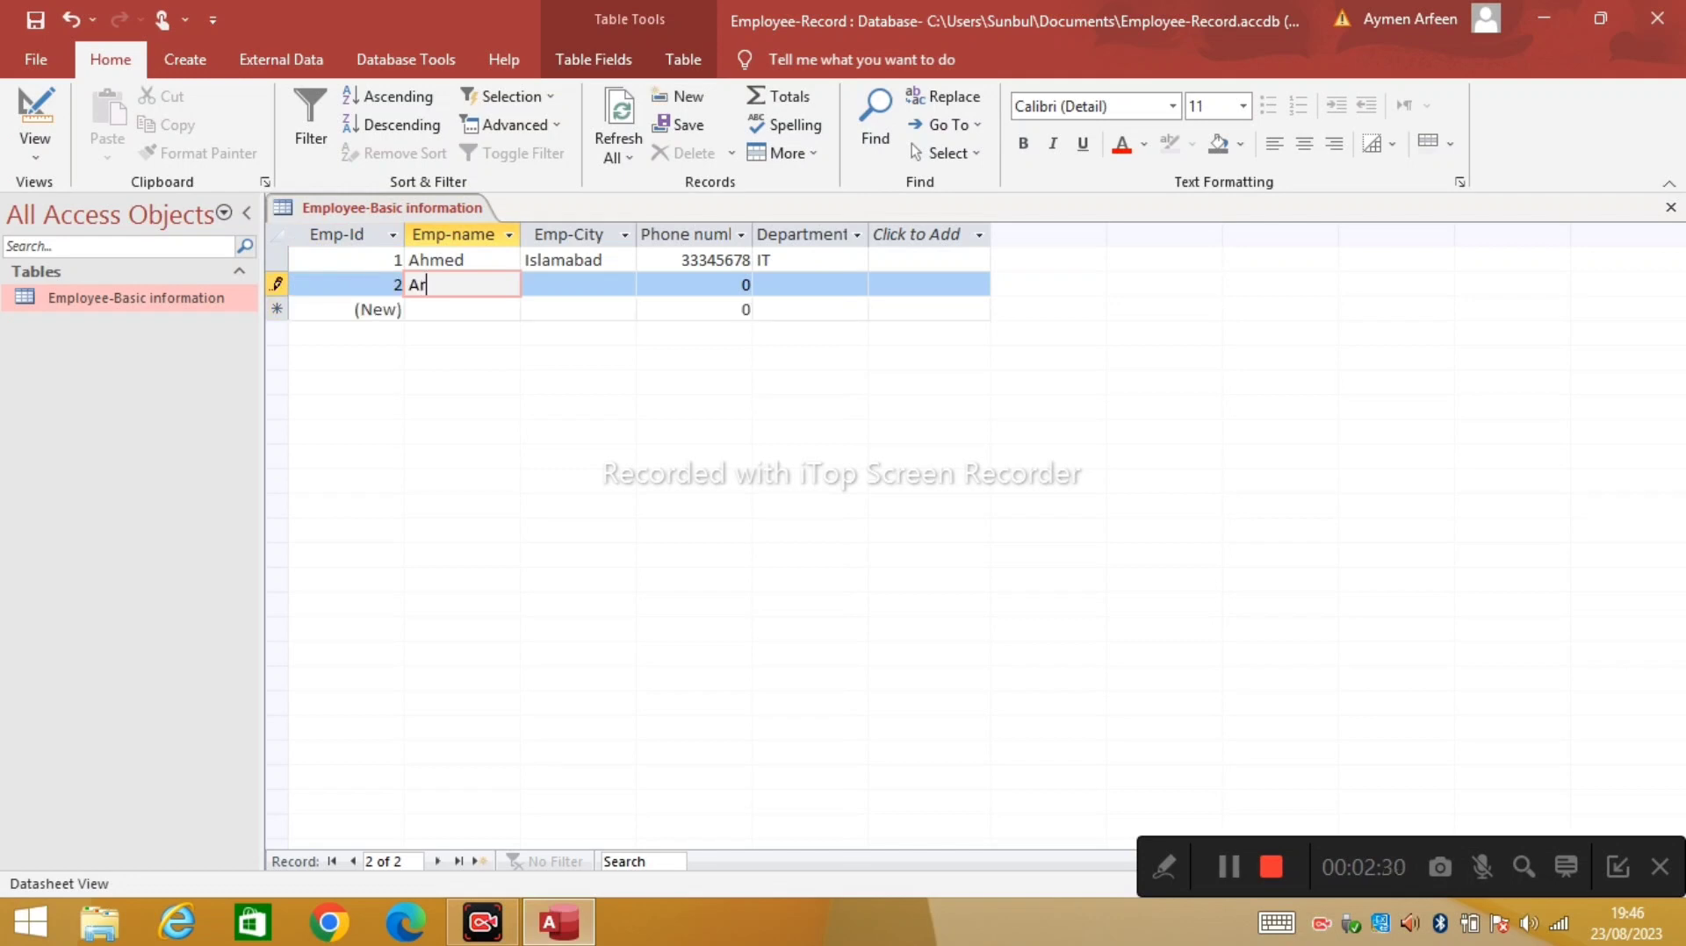
pyautogui.write('alan')
pyautogui.press('Tab')
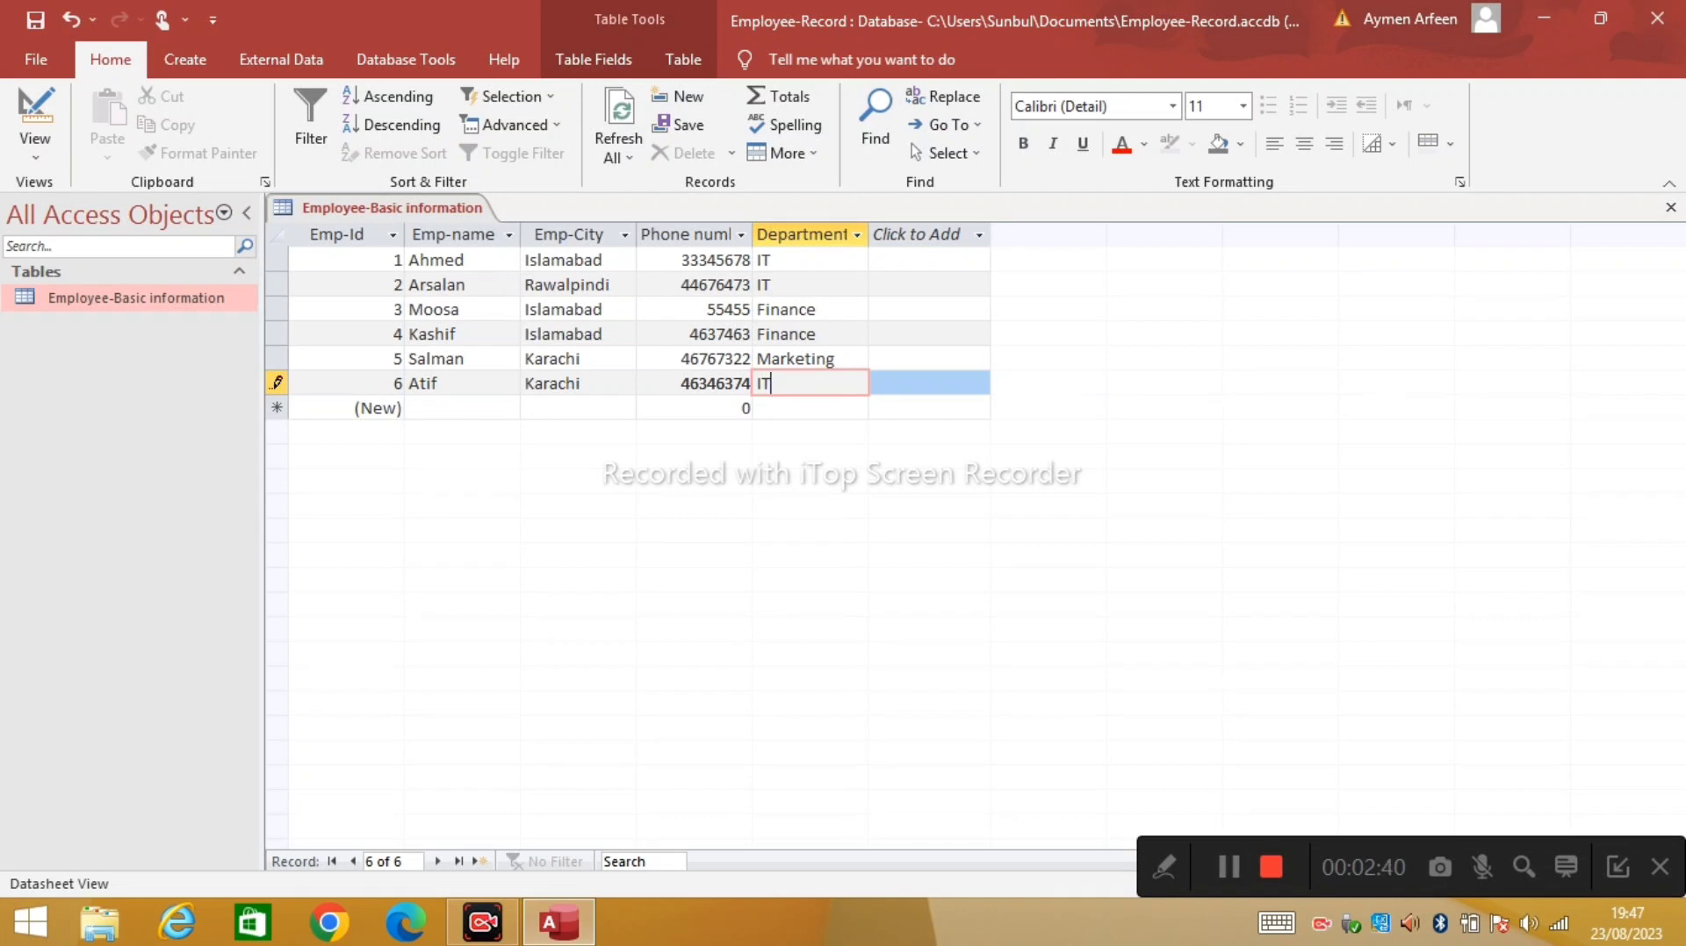
pyautogui.hotkey('ctrl', 's')
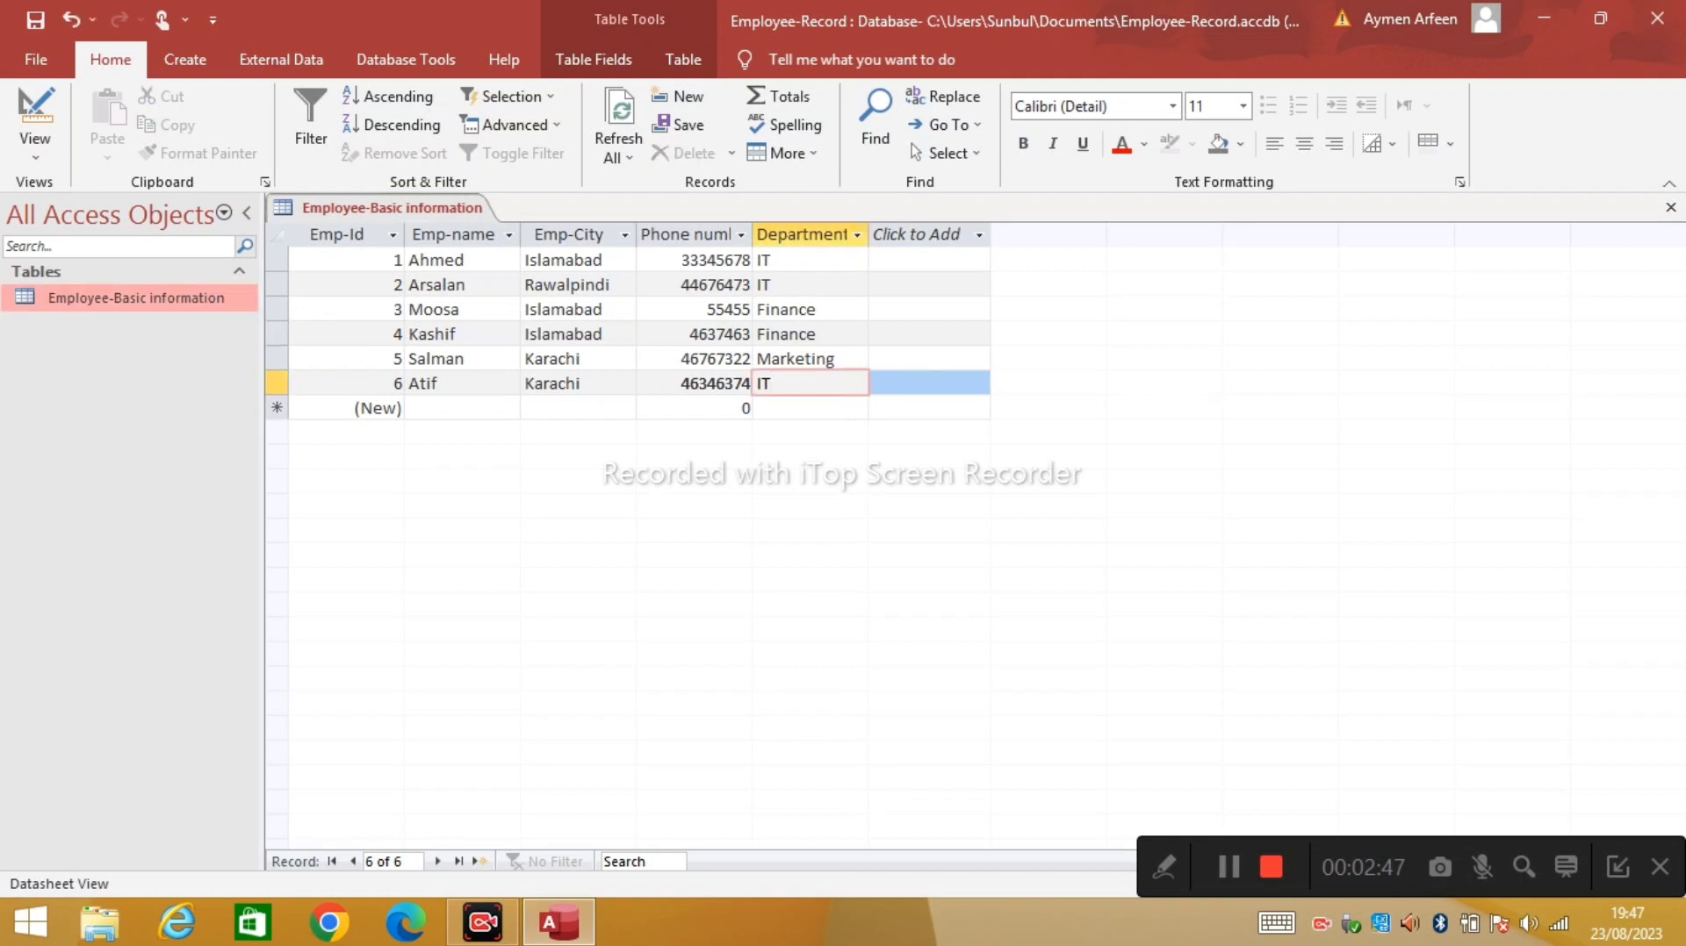
# - Examine the Emp-Id primary key field in the table's Design View and return to Datasheet View
pyautogui.rightClick(168, 299)
pyautogui.click(249, 349)
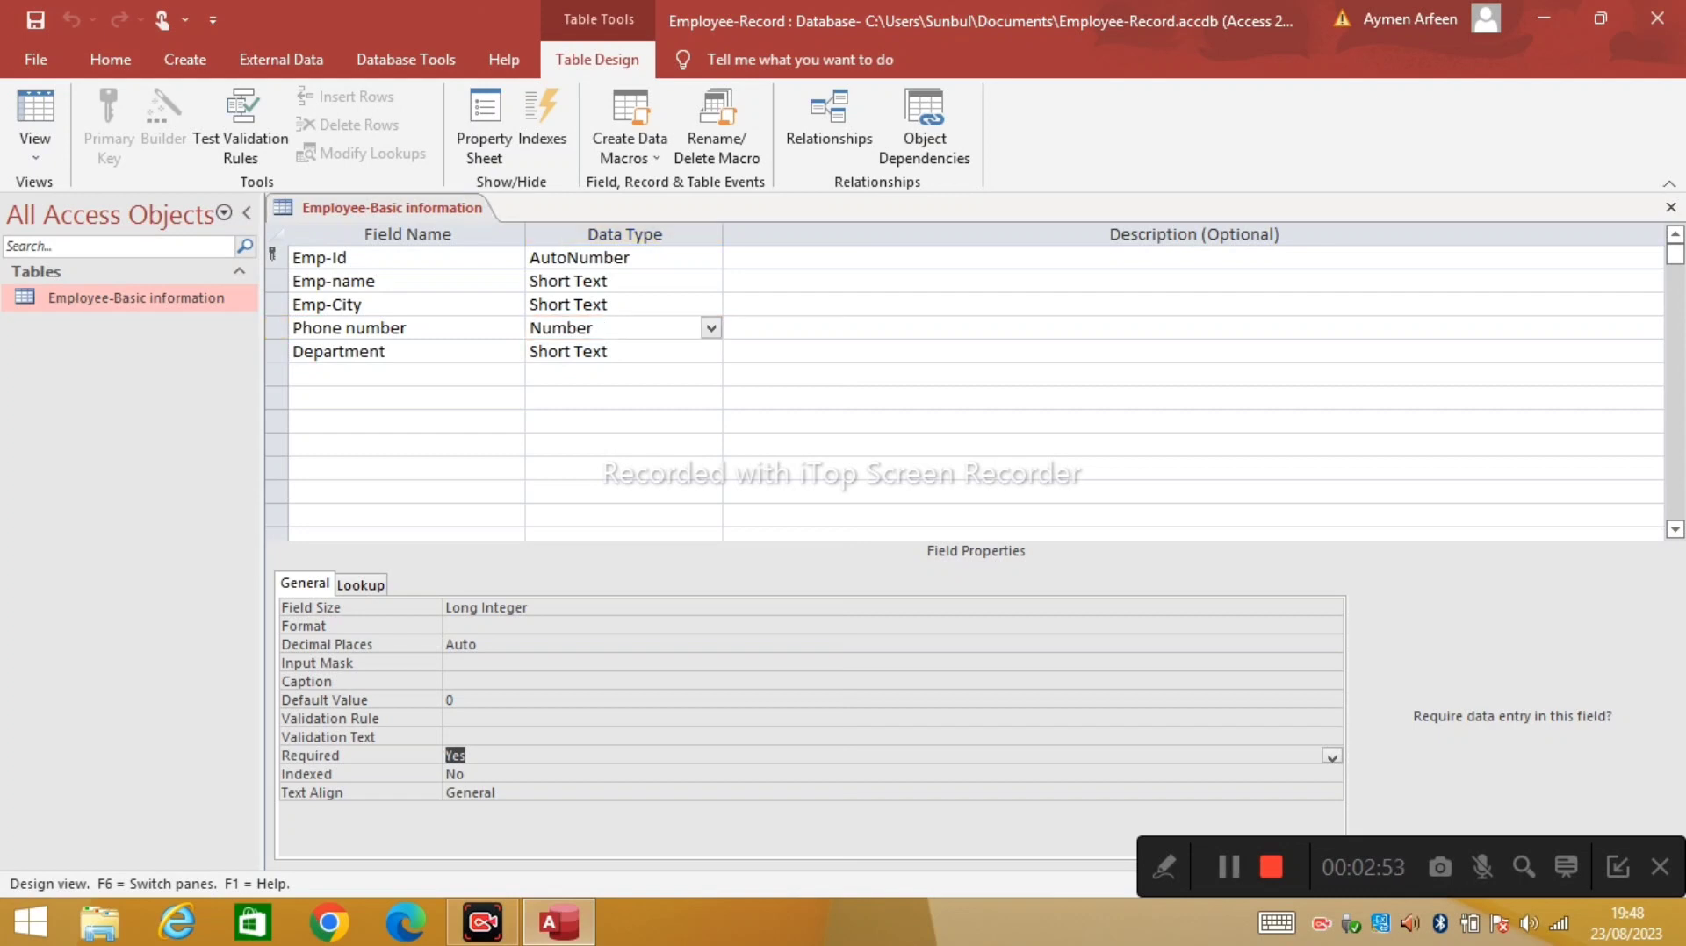
pyautogui.click(386, 258)
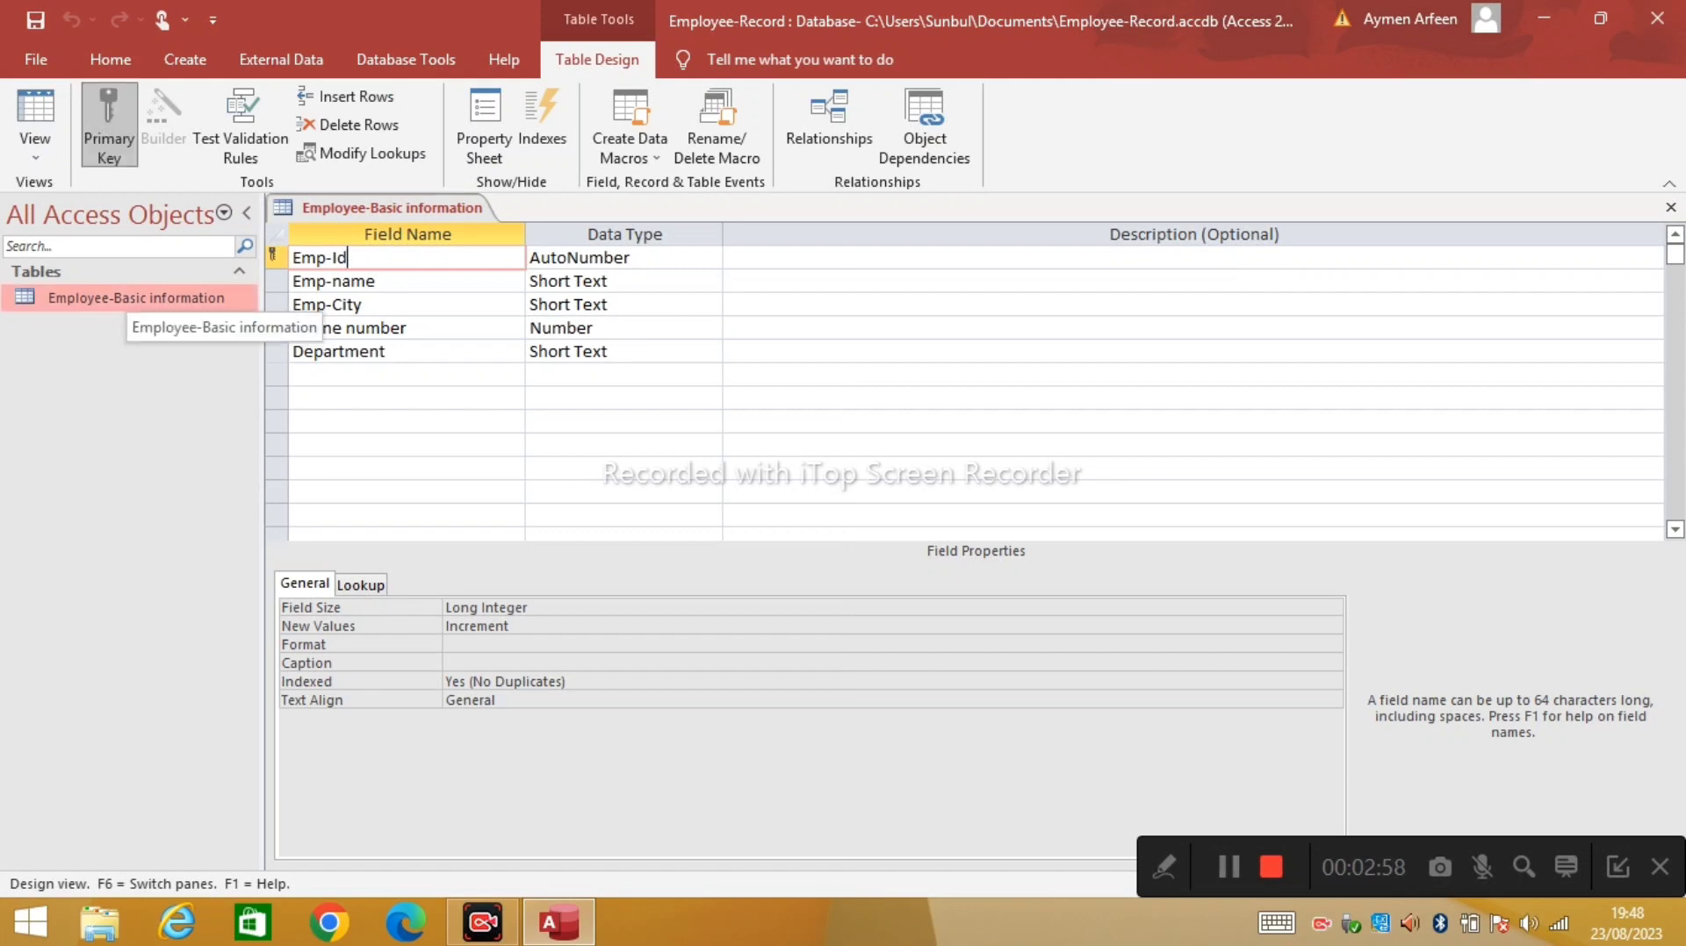
pyautogui.doubleClick(119, 299)
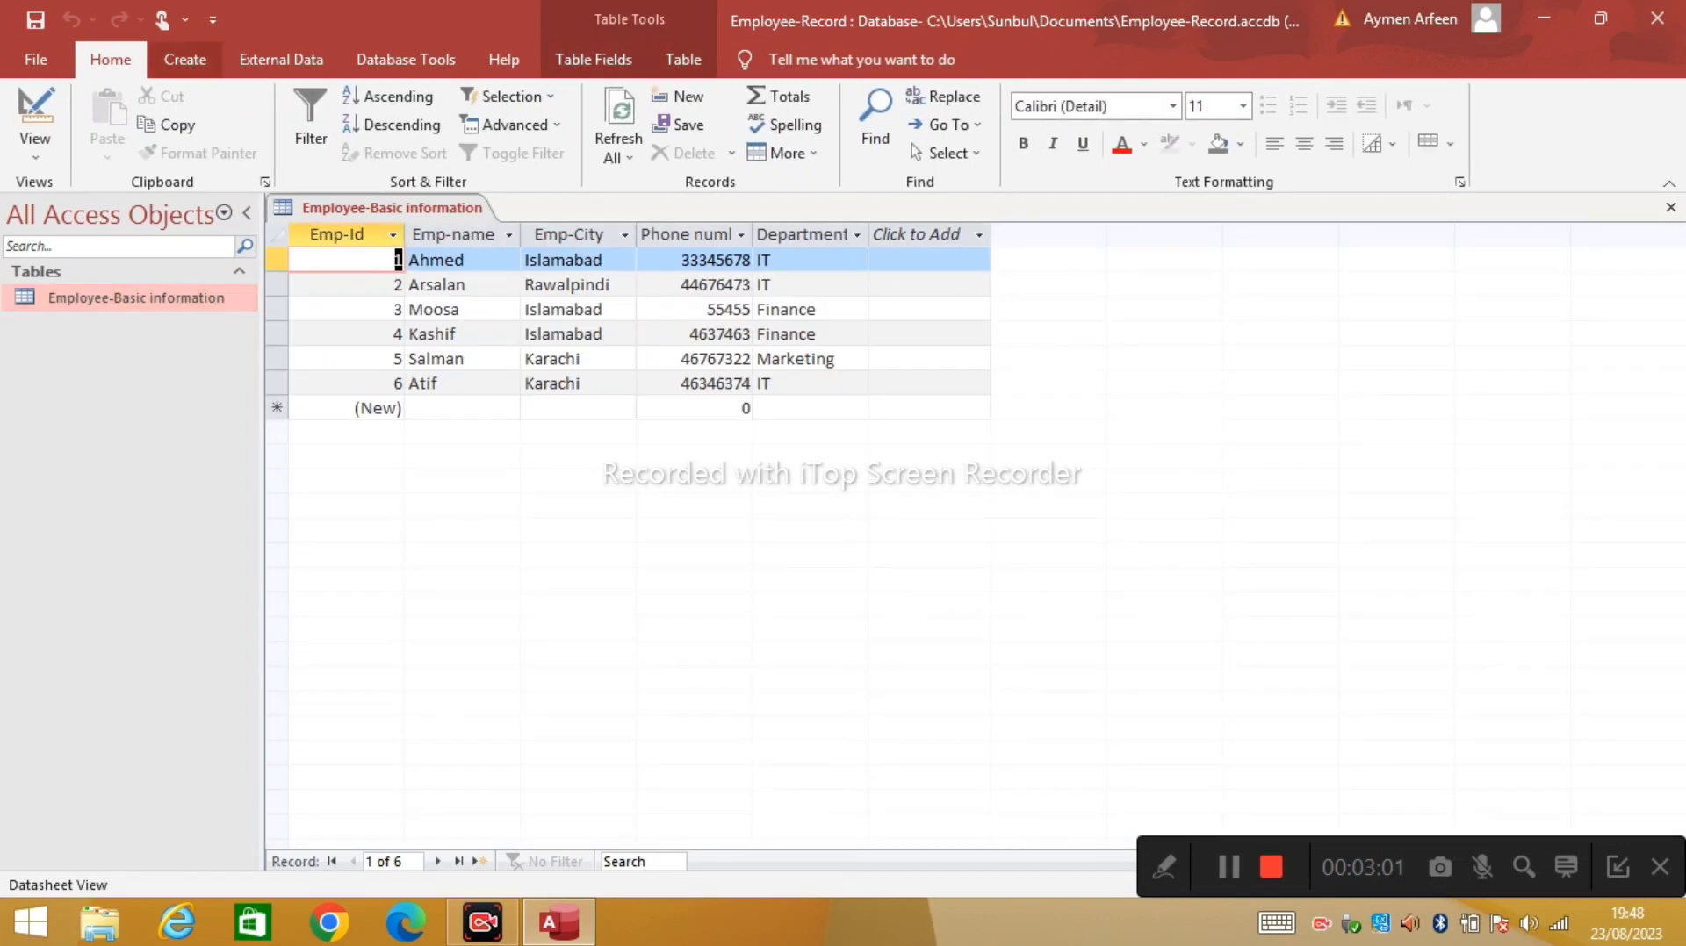
# - Start a new query with the Simple Query Wizard
pyautogui.click(184, 58)
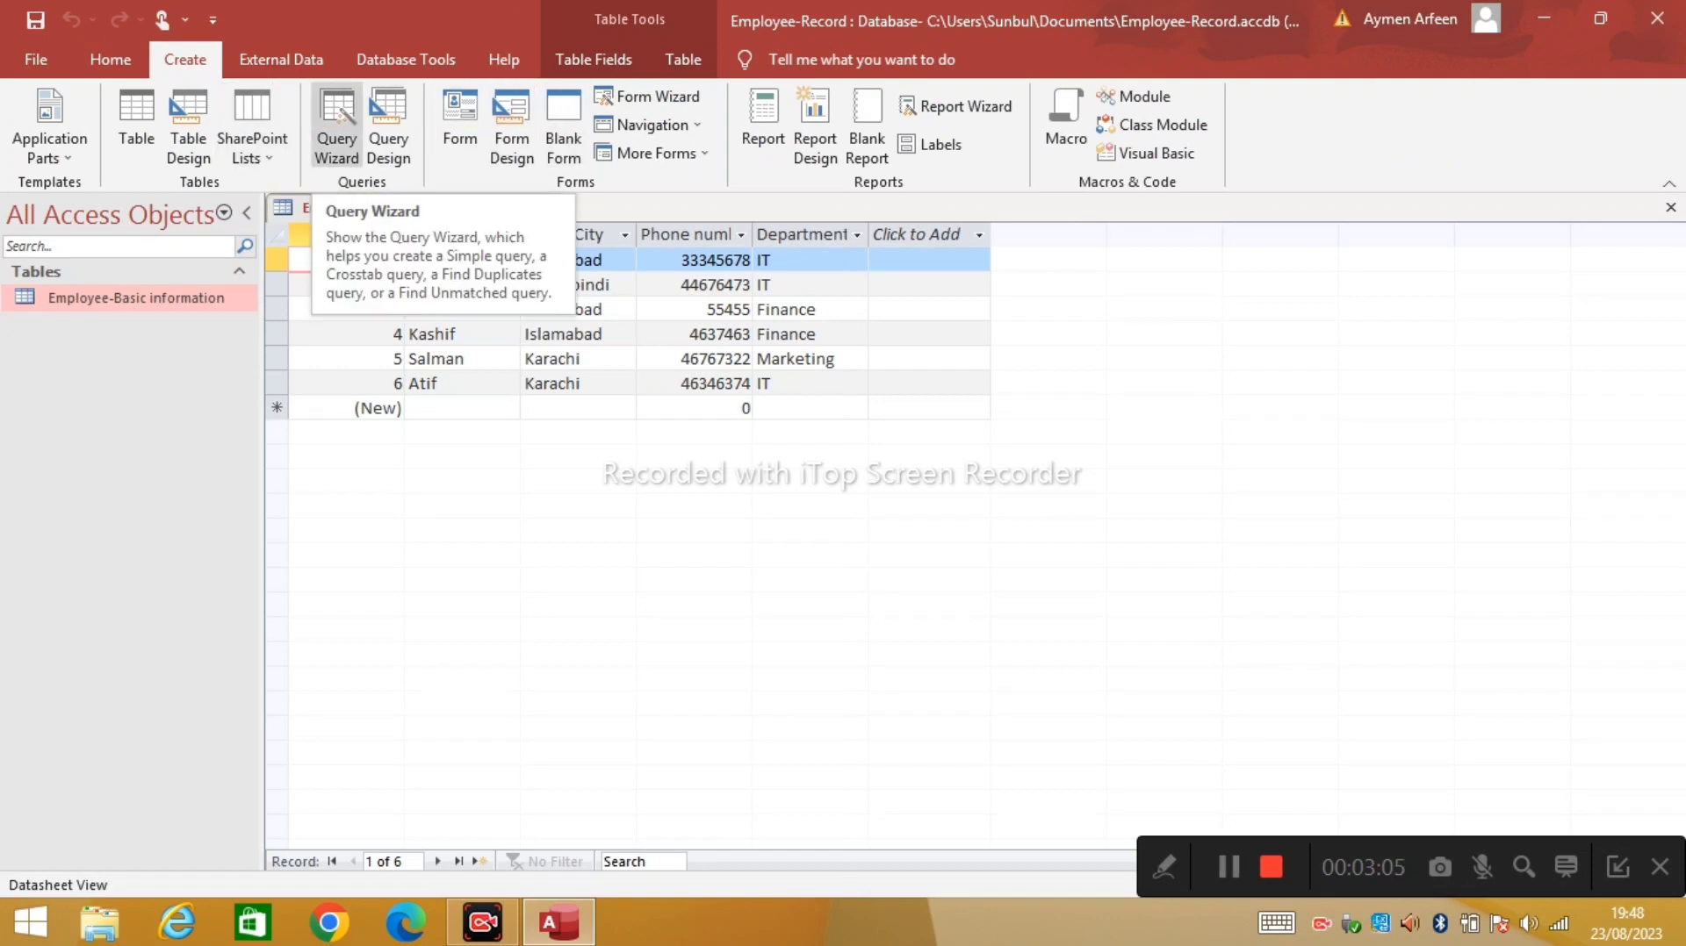
pyautogui.click(336, 123)
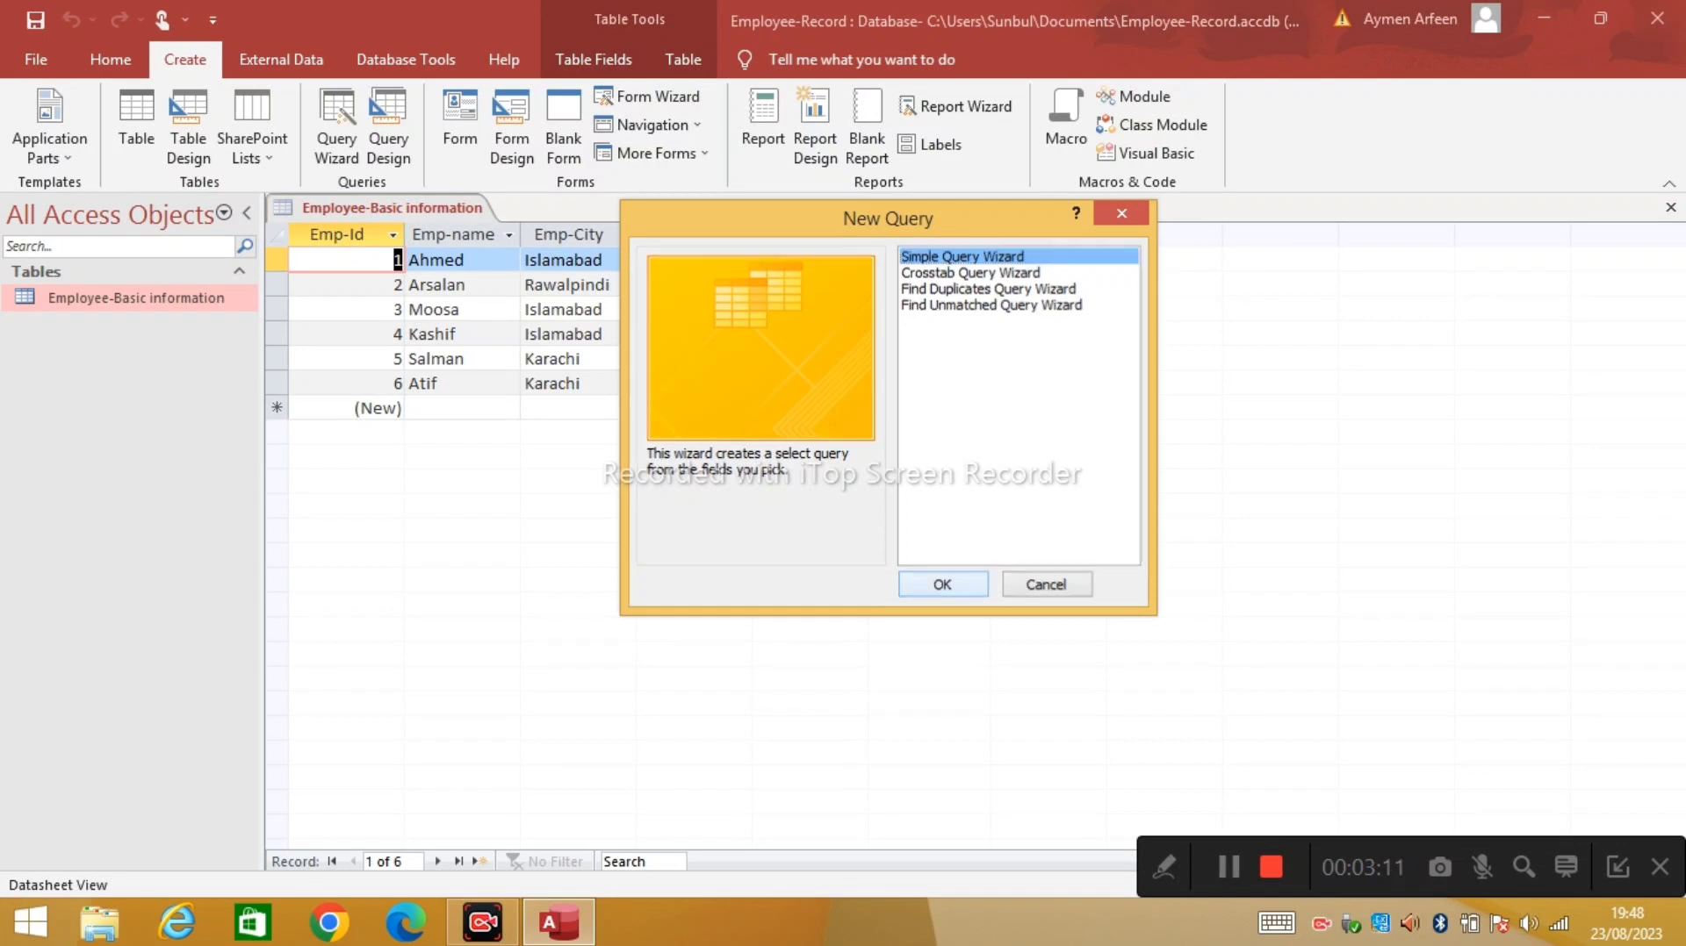
pyautogui.press('Return')
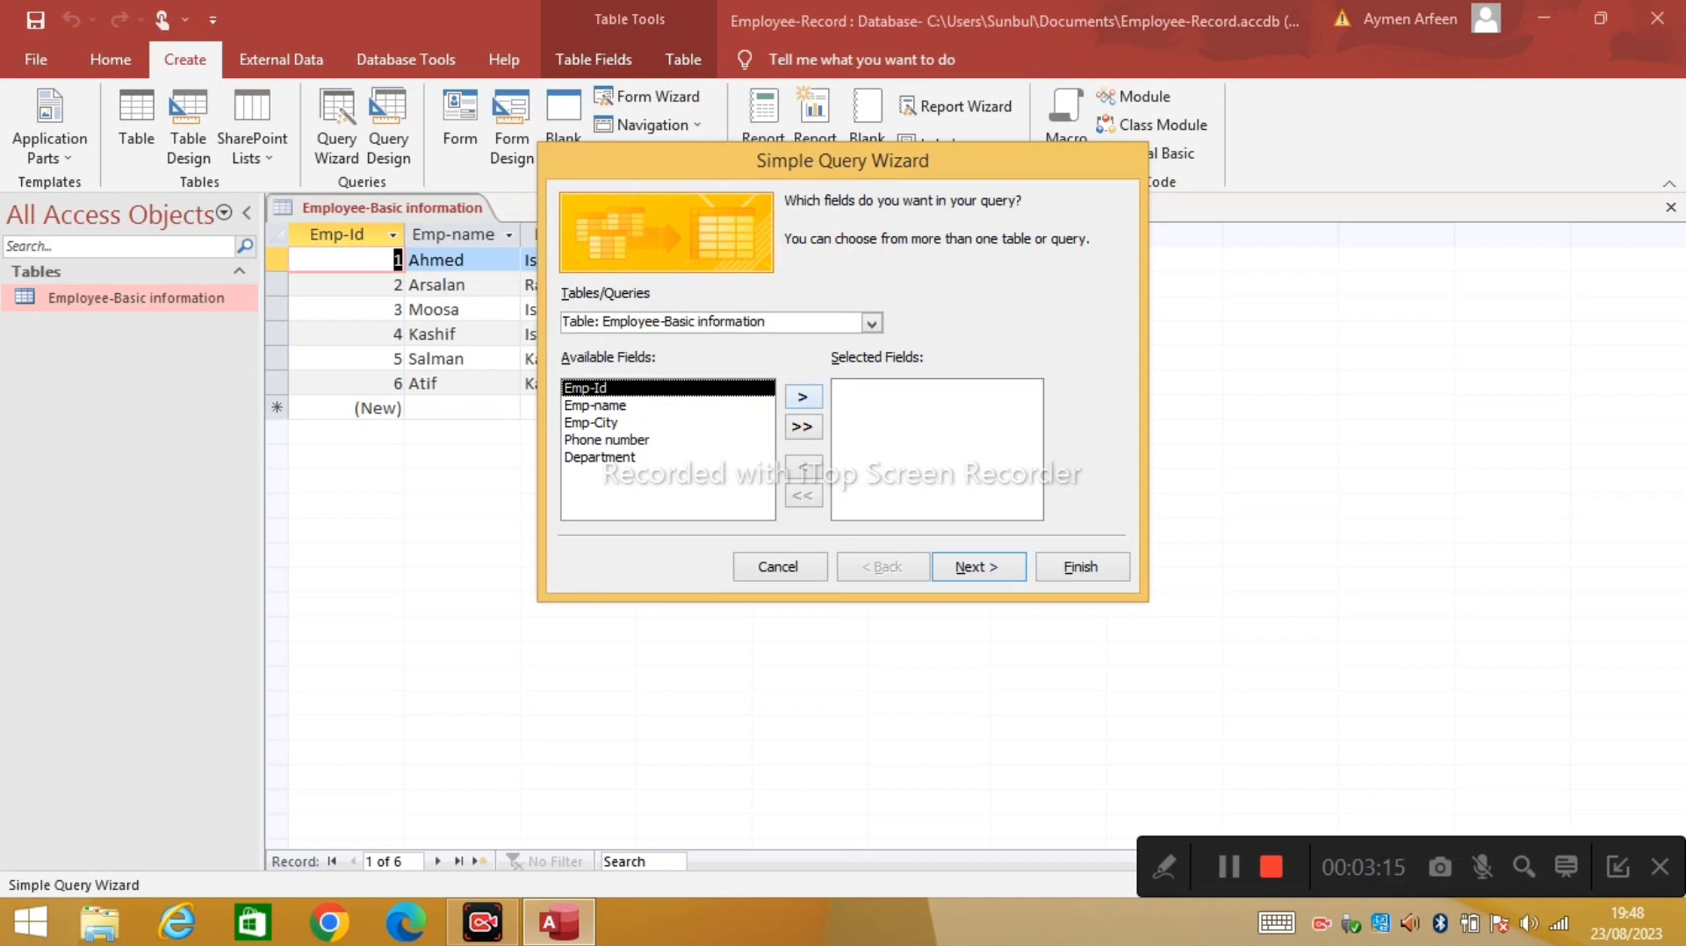
# - Try out adding Emp-Id and the remaining fields to the query, removing Department and clearing the whole selection
pyautogui.click(802, 397)
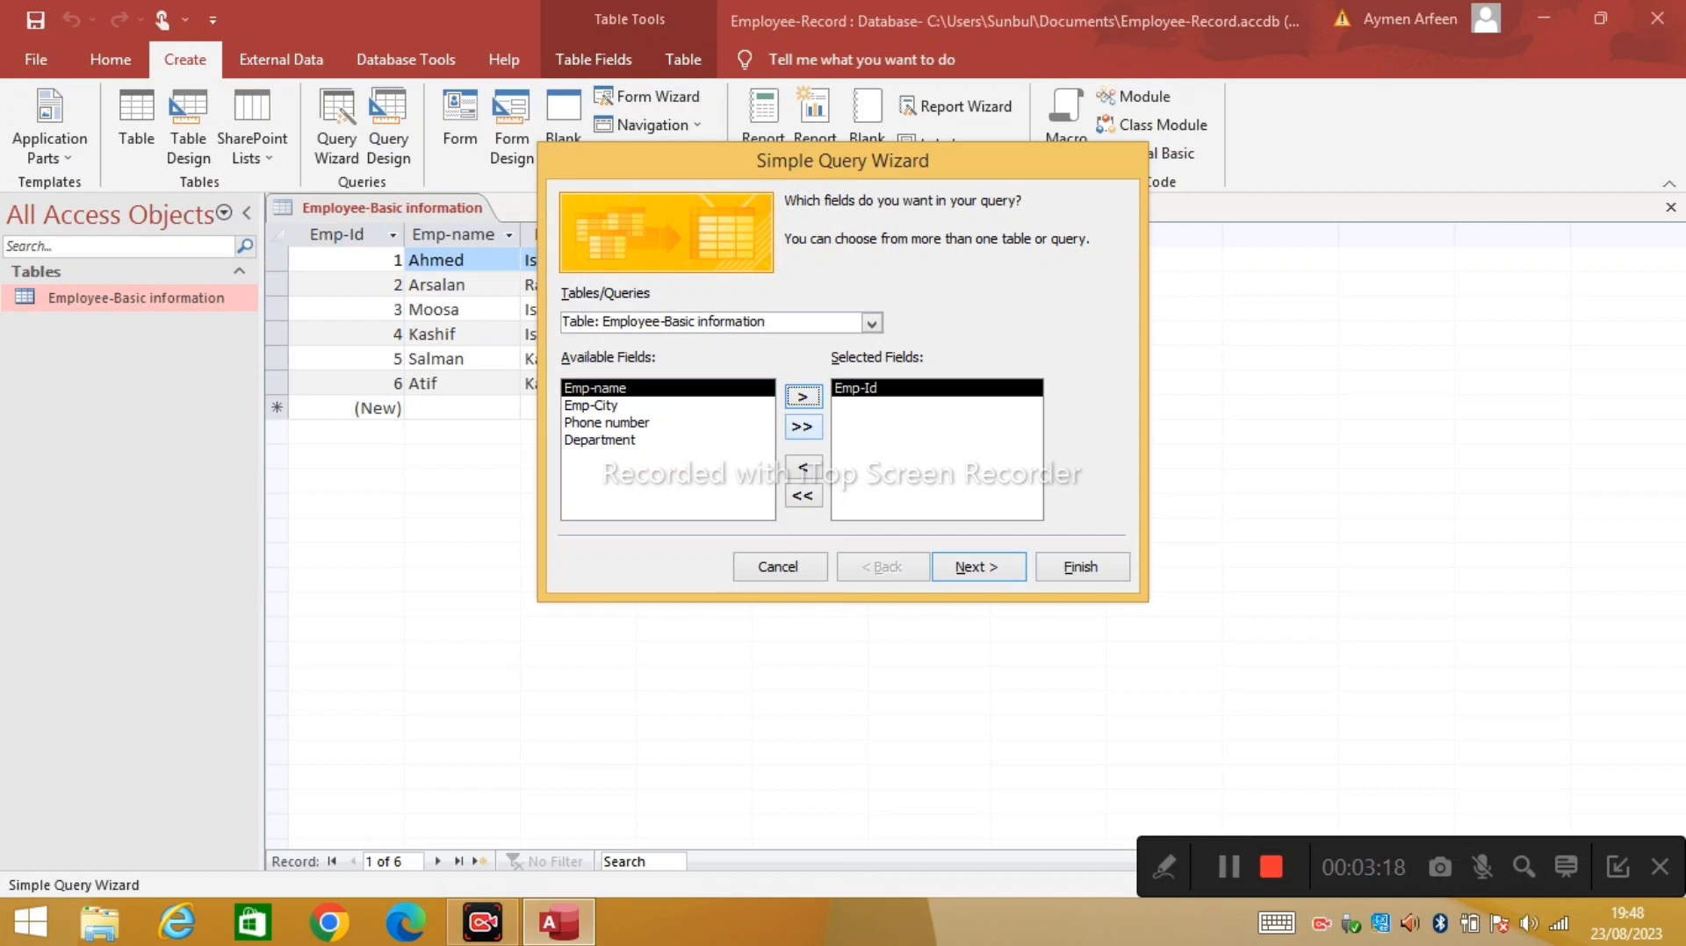
pyautogui.click(802, 426)
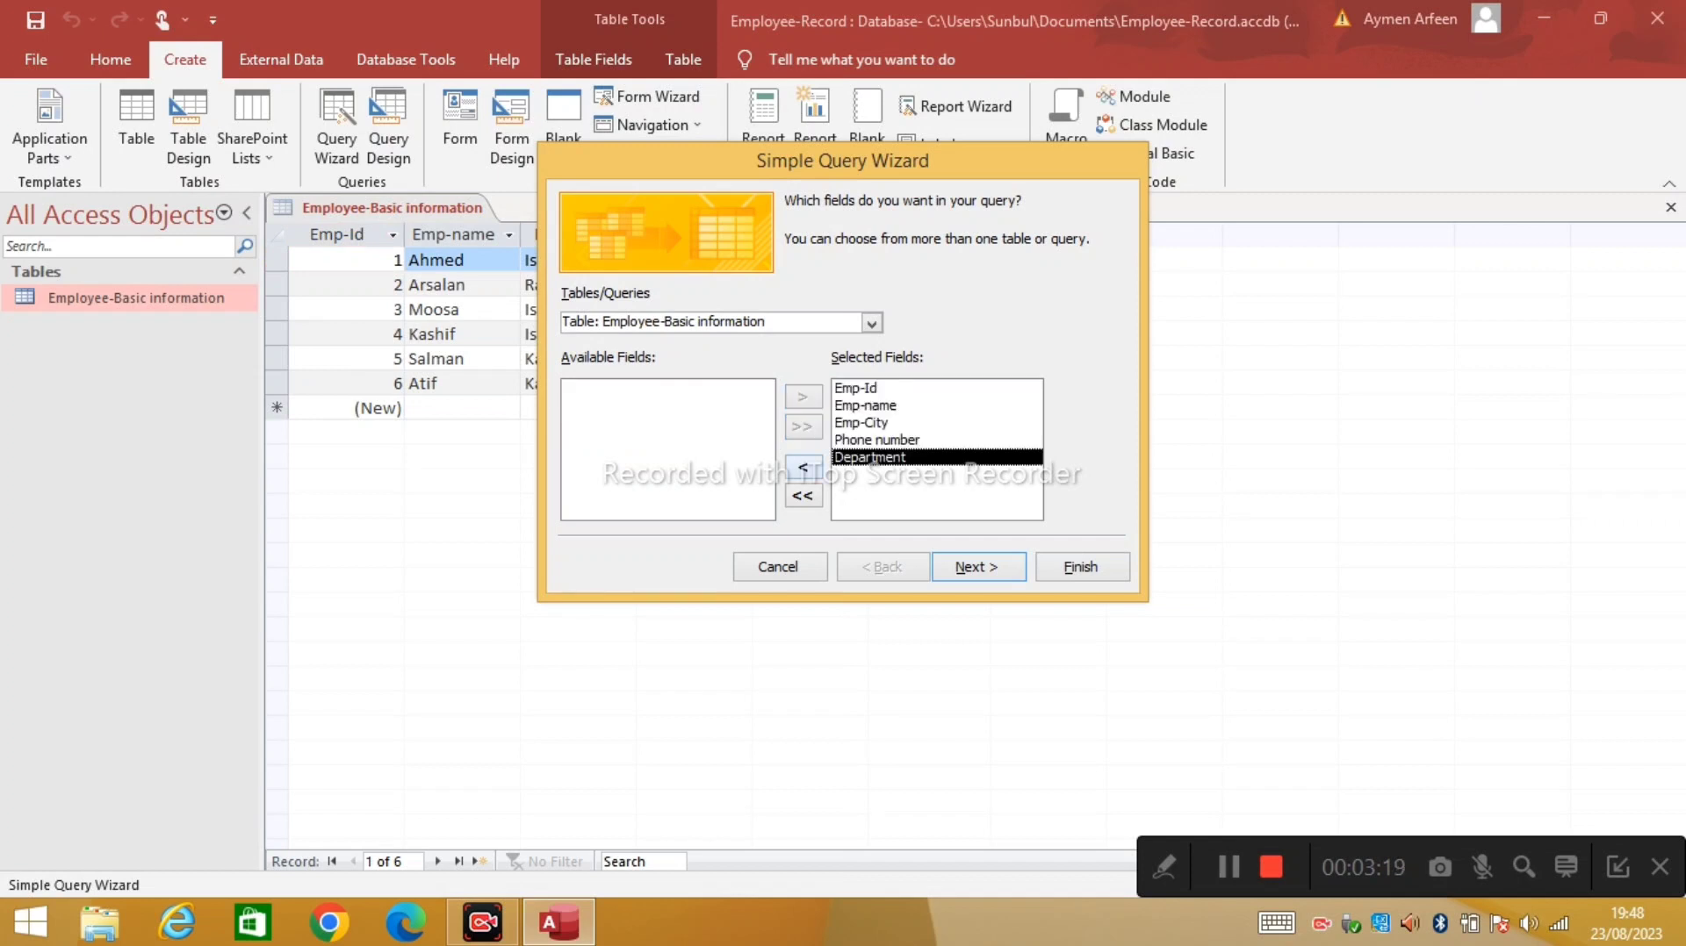
pyautogui.click(803, 468)
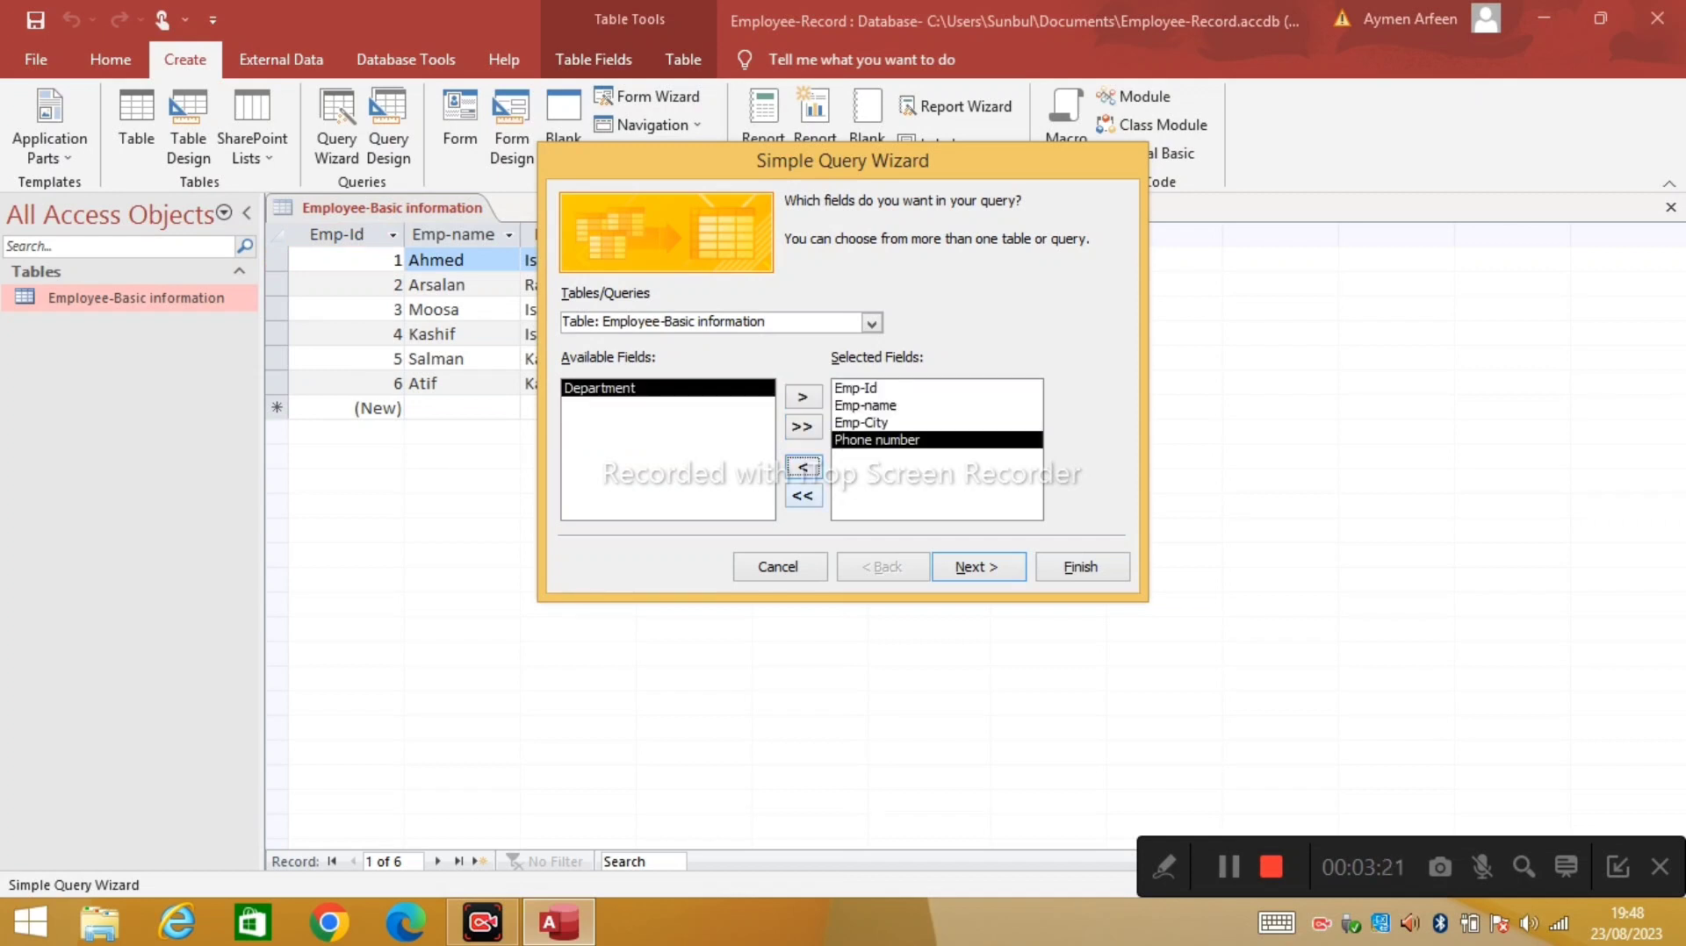
pyautogui.click(801, 496)
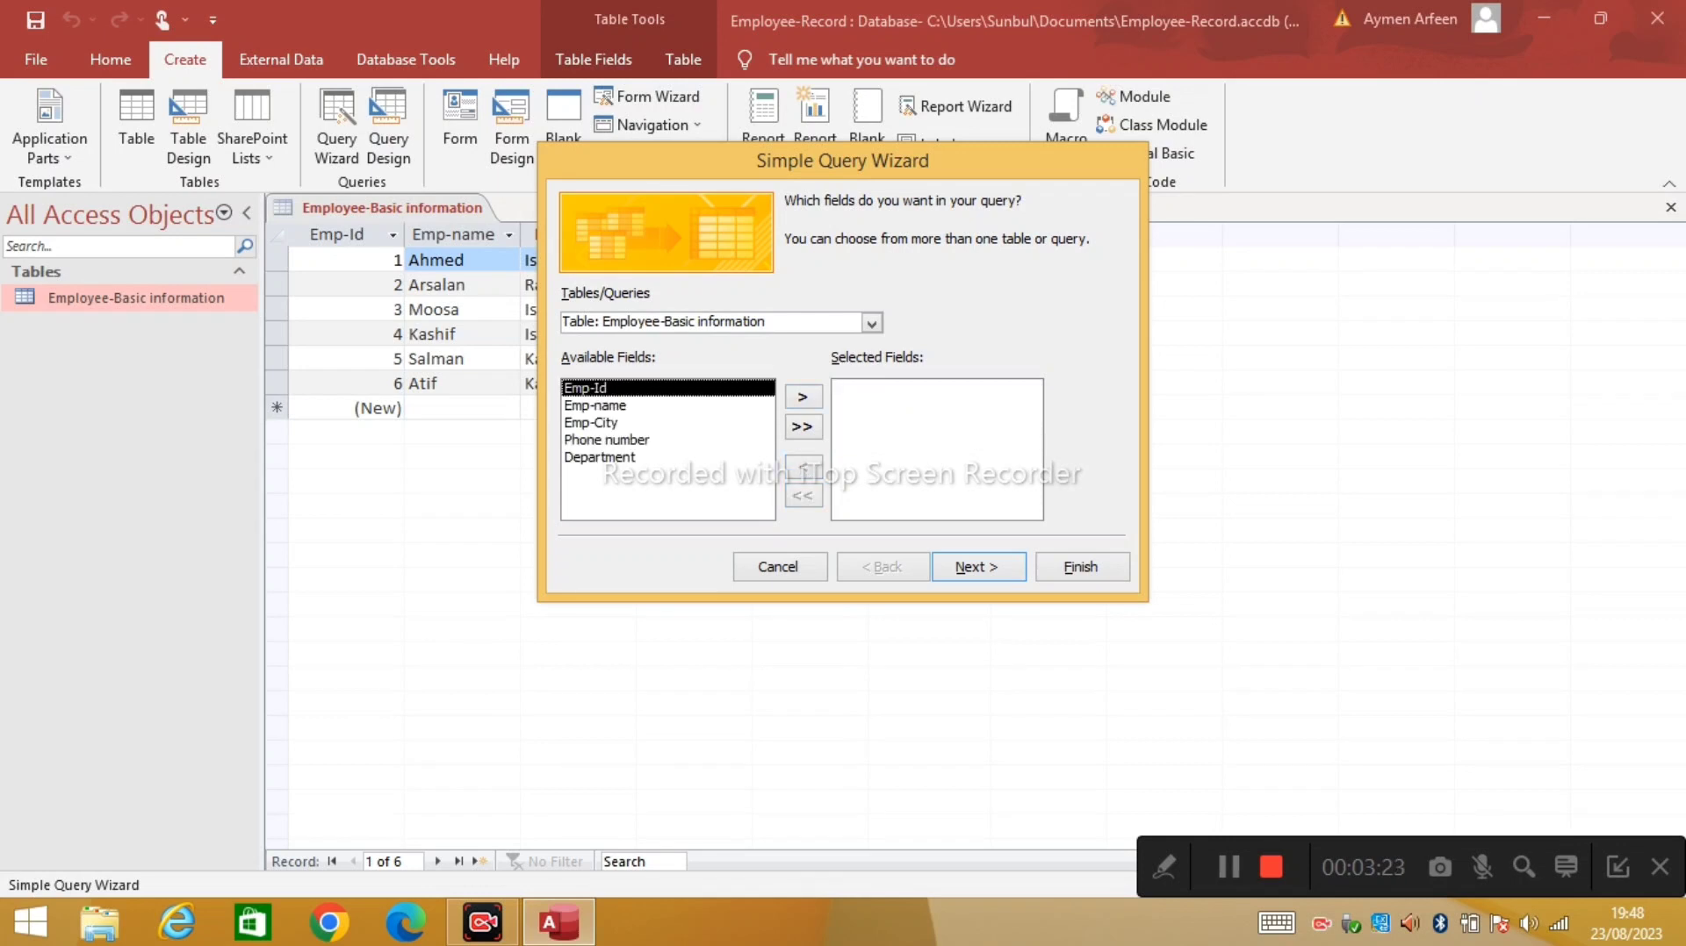
# - Include all fields of the Employee-Basic information table in the query and keep it as a Detail query
pyautogui.click(802, 427)
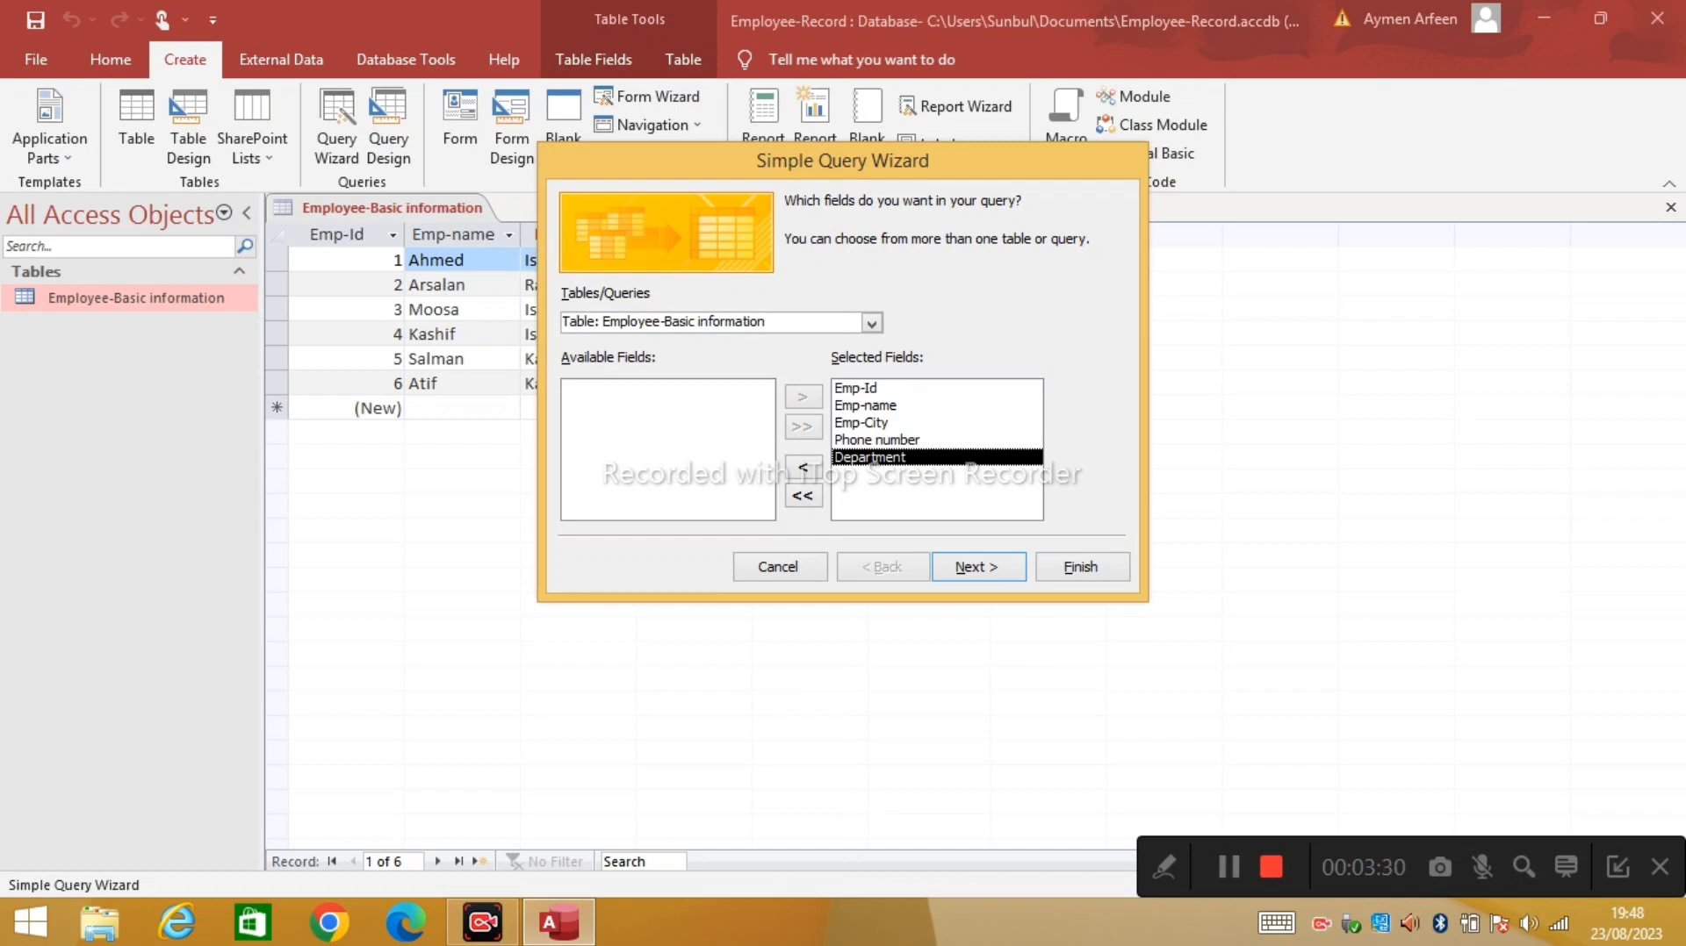
pyautogui.moveTo(841, 160); pyautogui.dragTo(1137, 243)
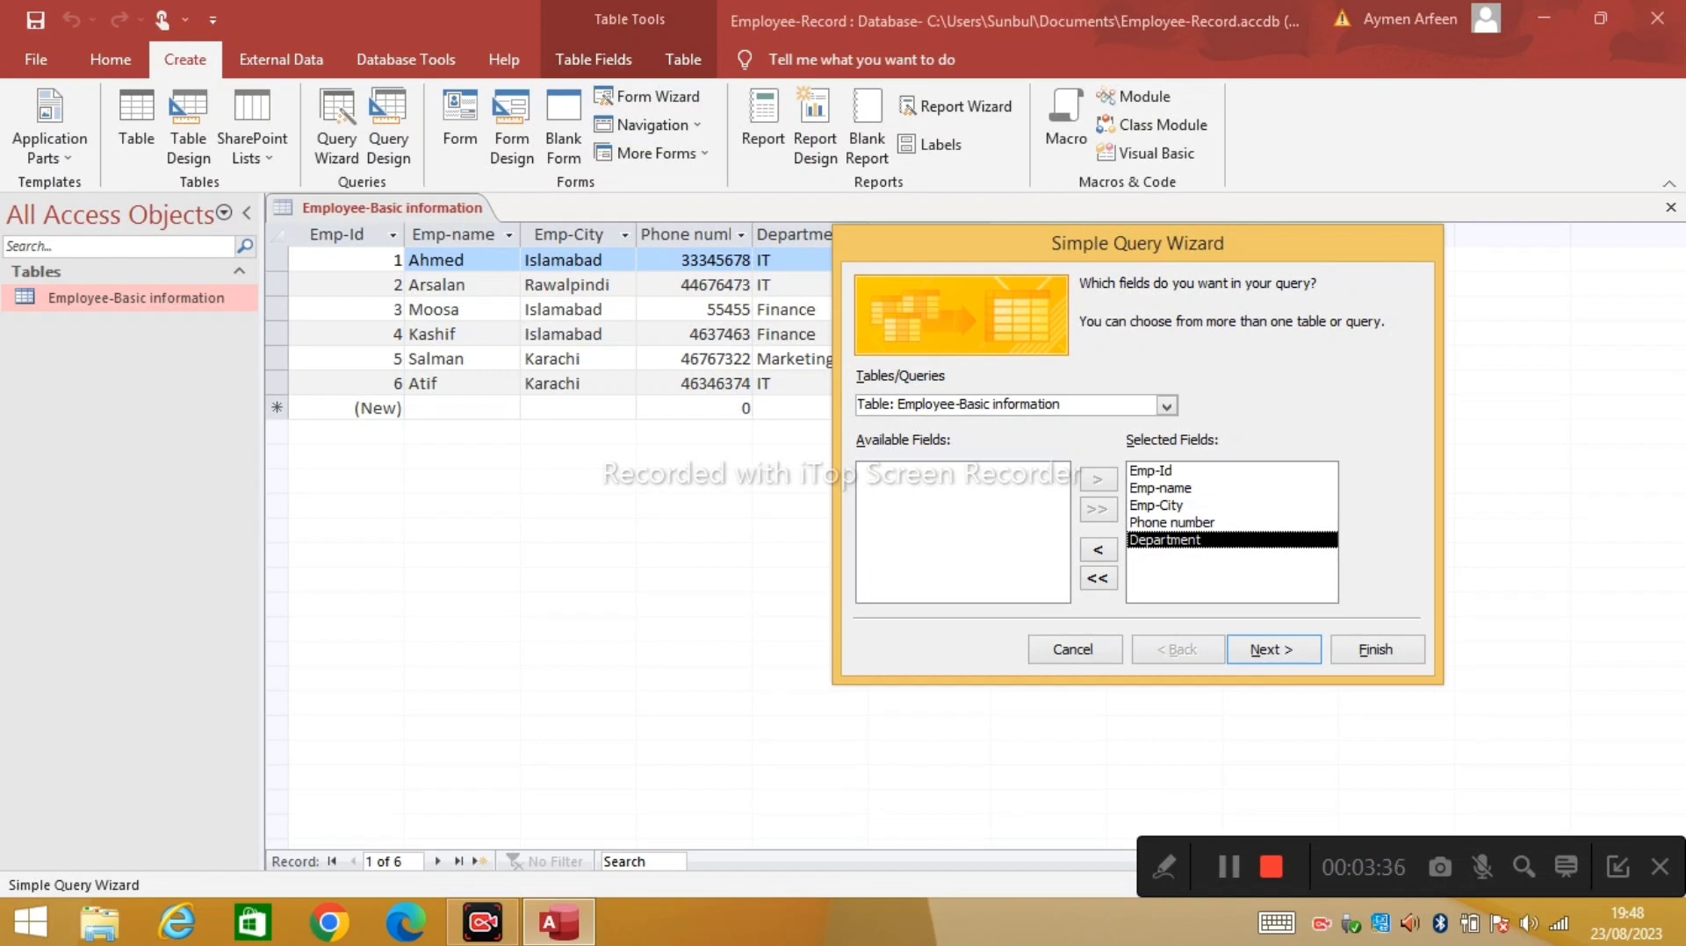
pyautogui.moveTo(1137, 243); pyautogui.dragTo(687, 192)
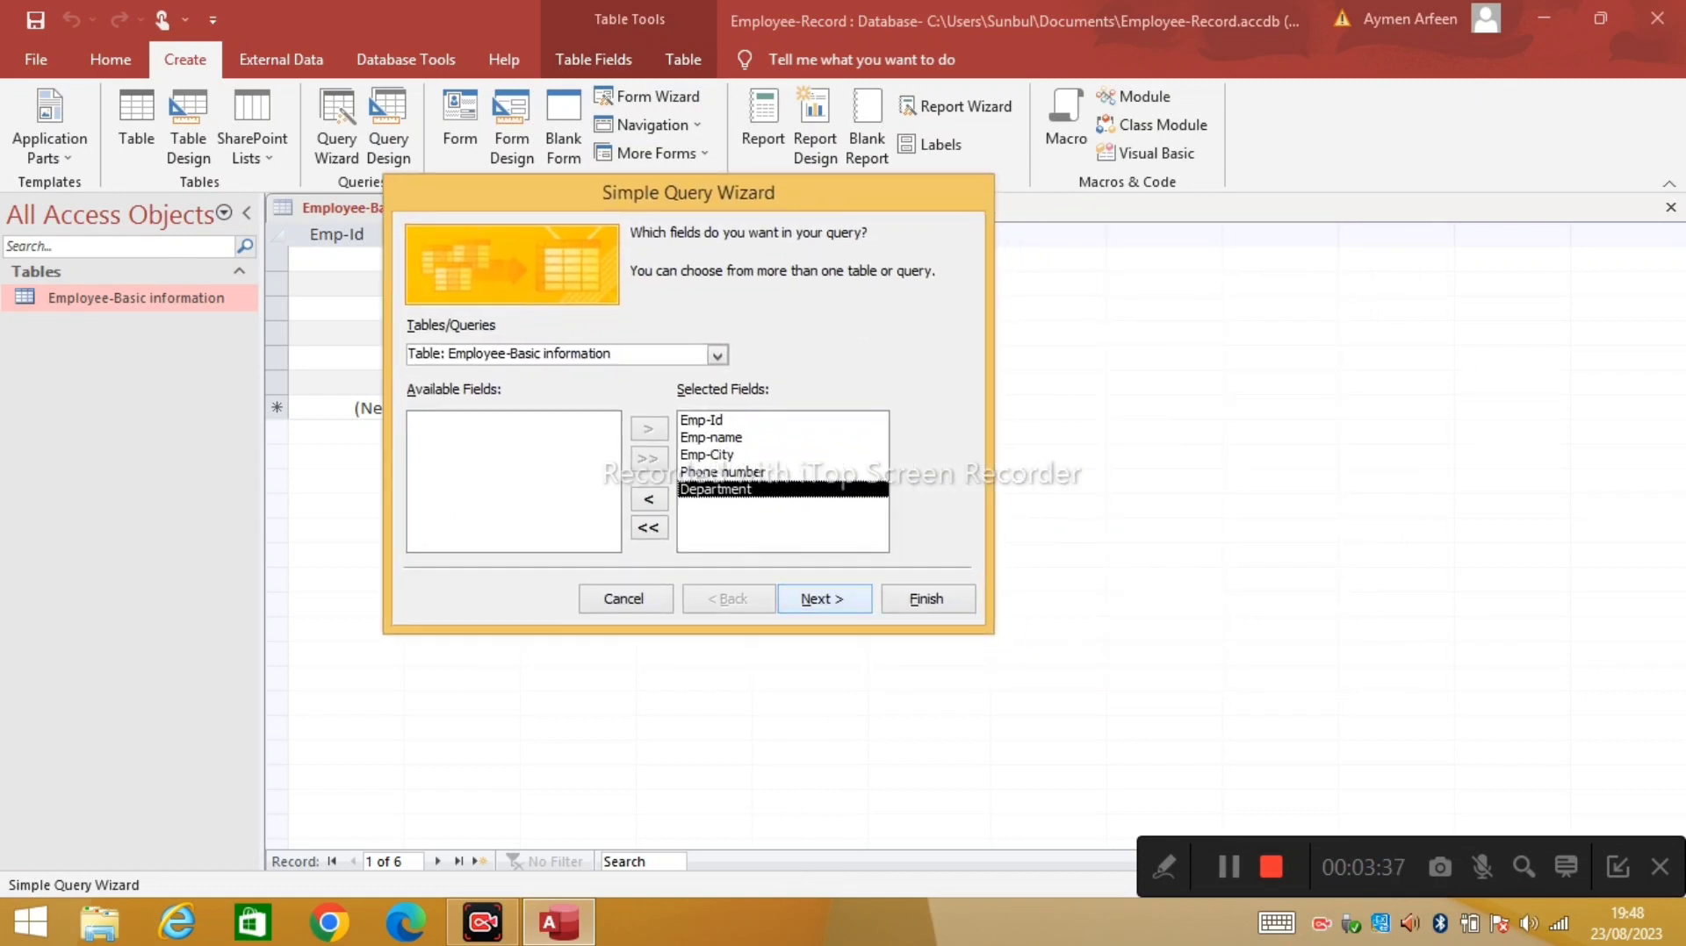
pyautogui.click(822, 599)
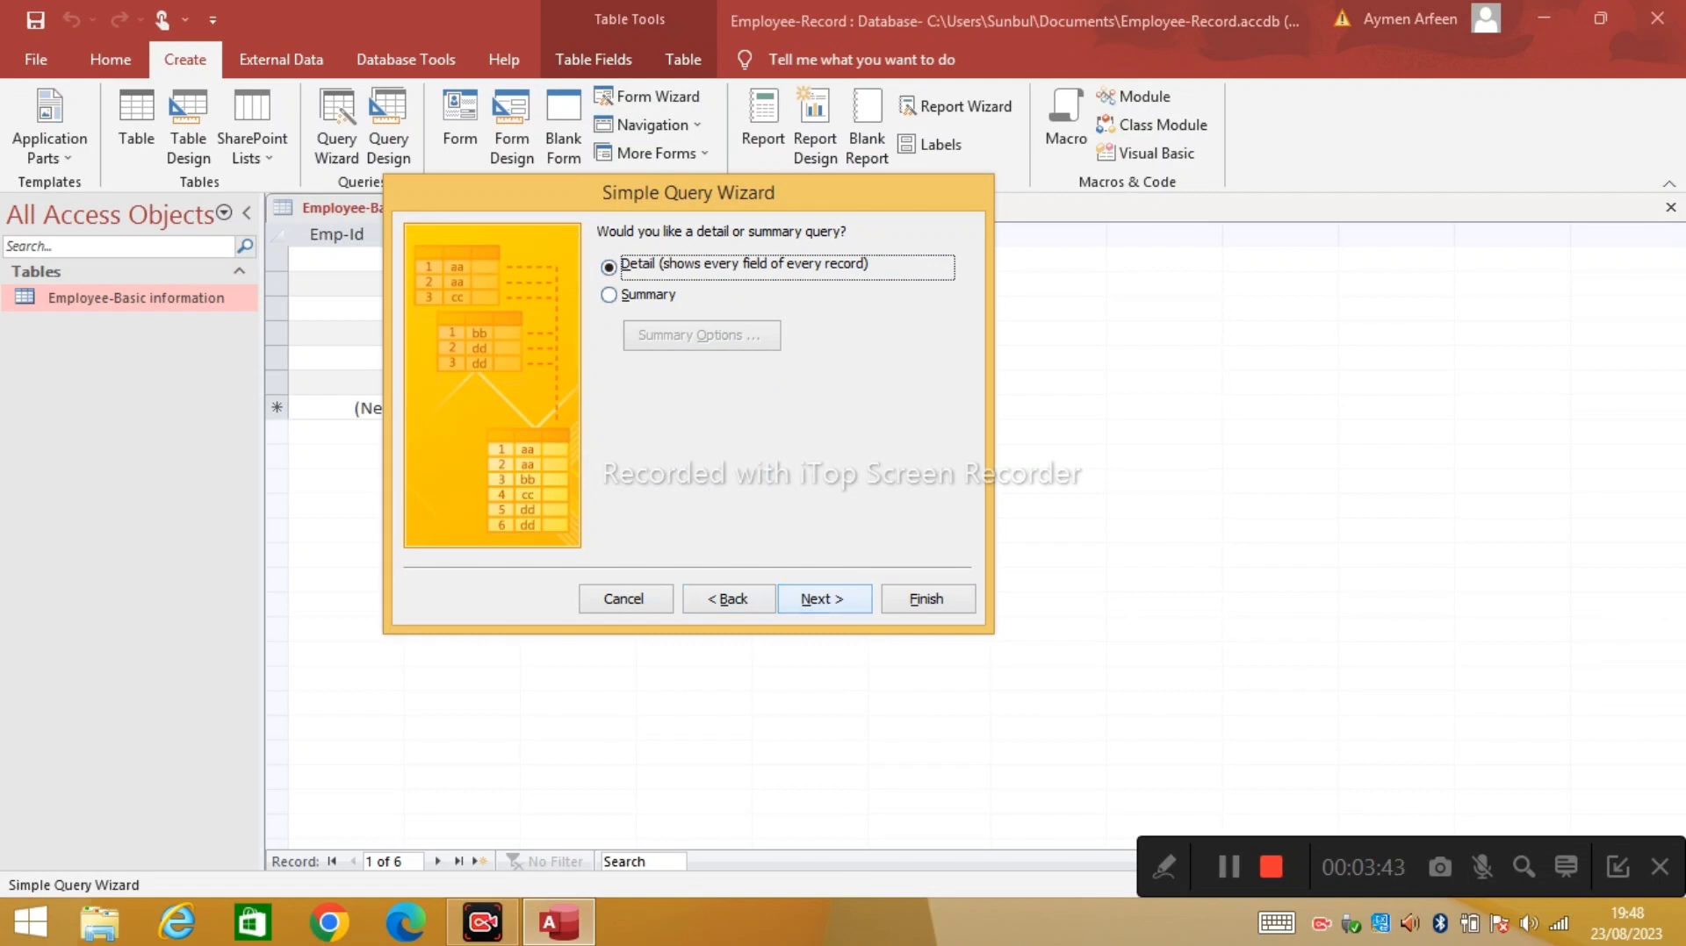
pyautogui.click(821, 599)
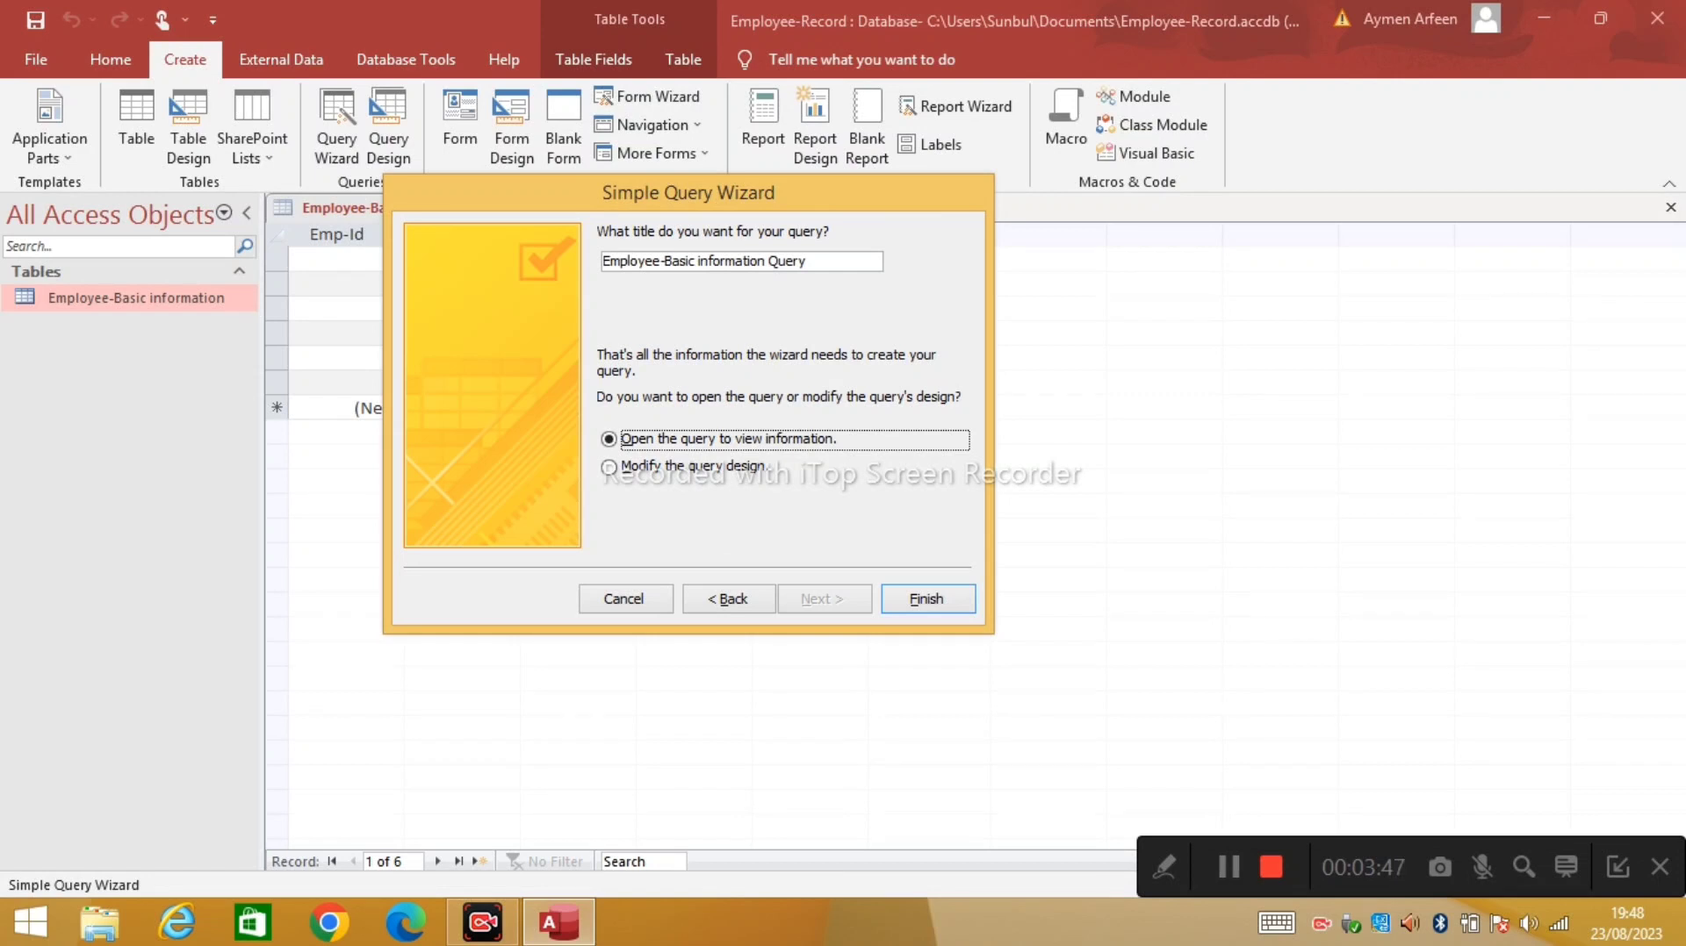
# - Title the query Islamabad-City and finish the wizard
pyautogui.moveTo(808, 262); pyautogui.dragTo(603, 261)
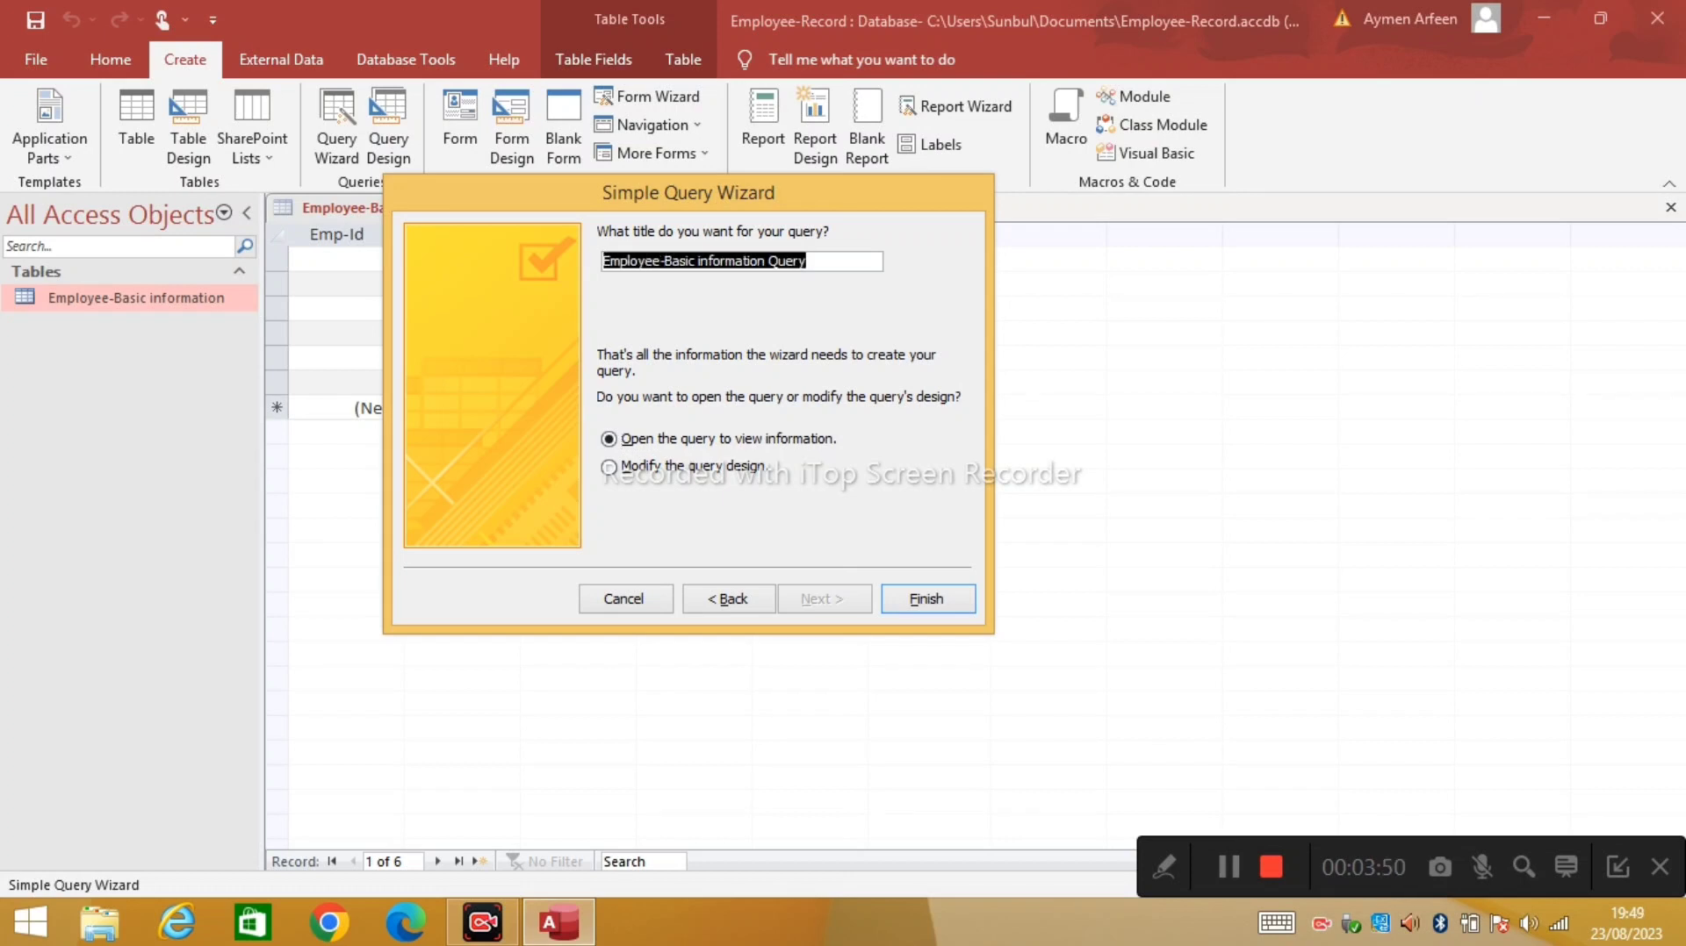
pyautogui.write('Islamab')
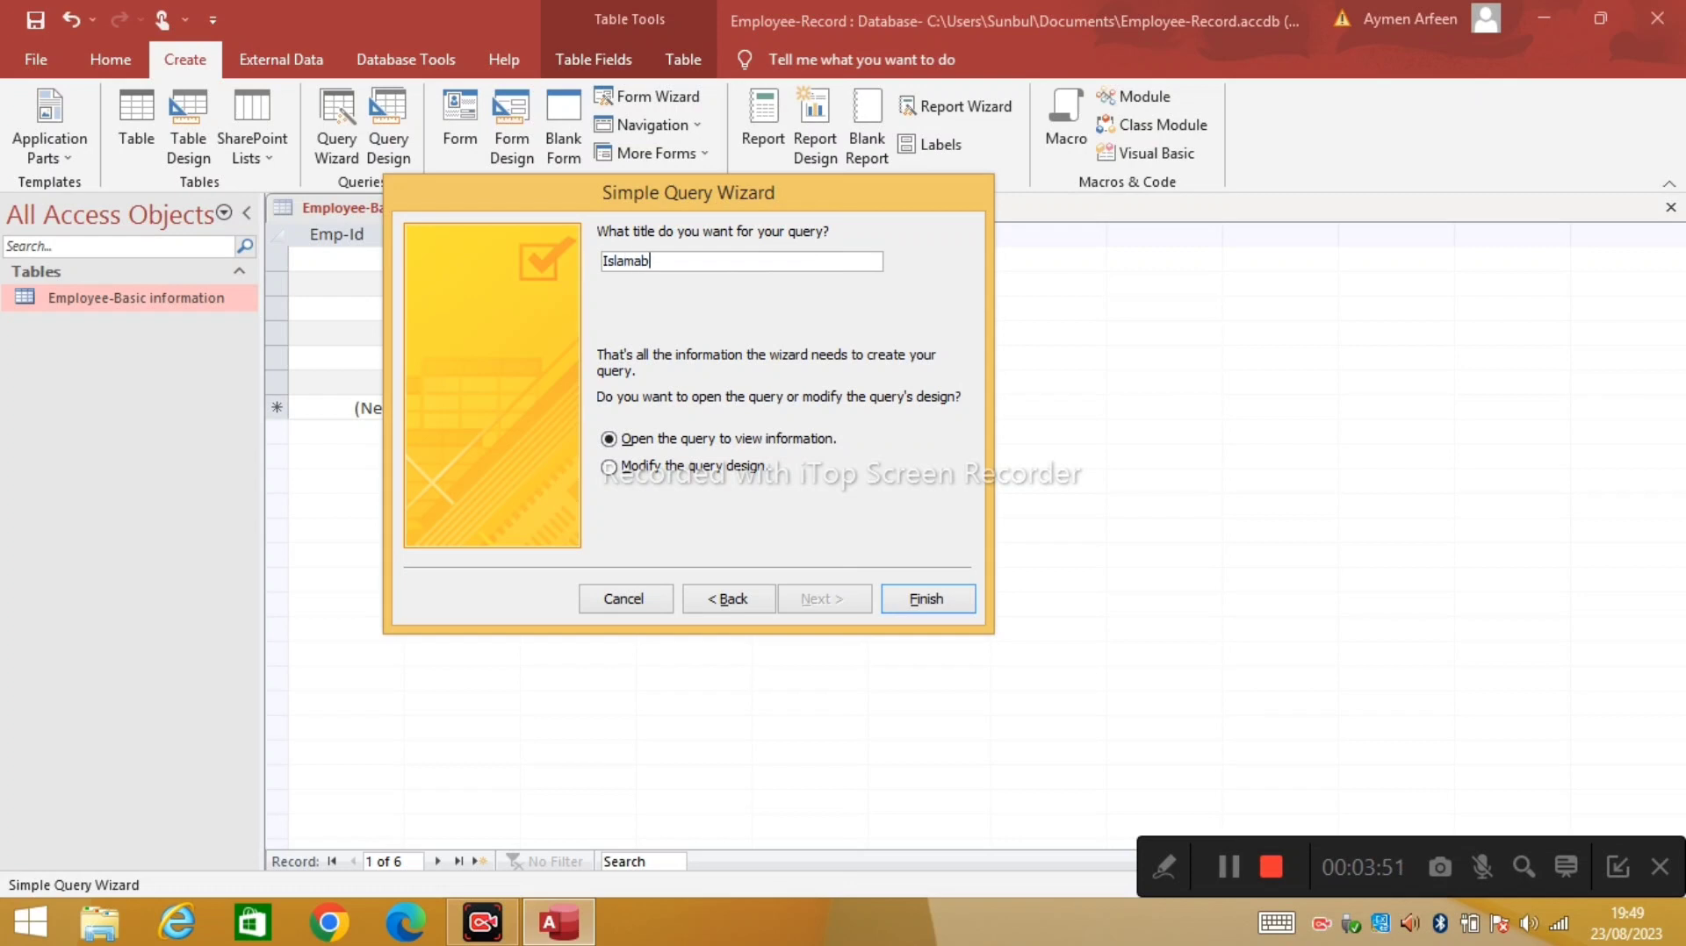
pyautogui.write('ad-City')
pyautogui.press('Return')
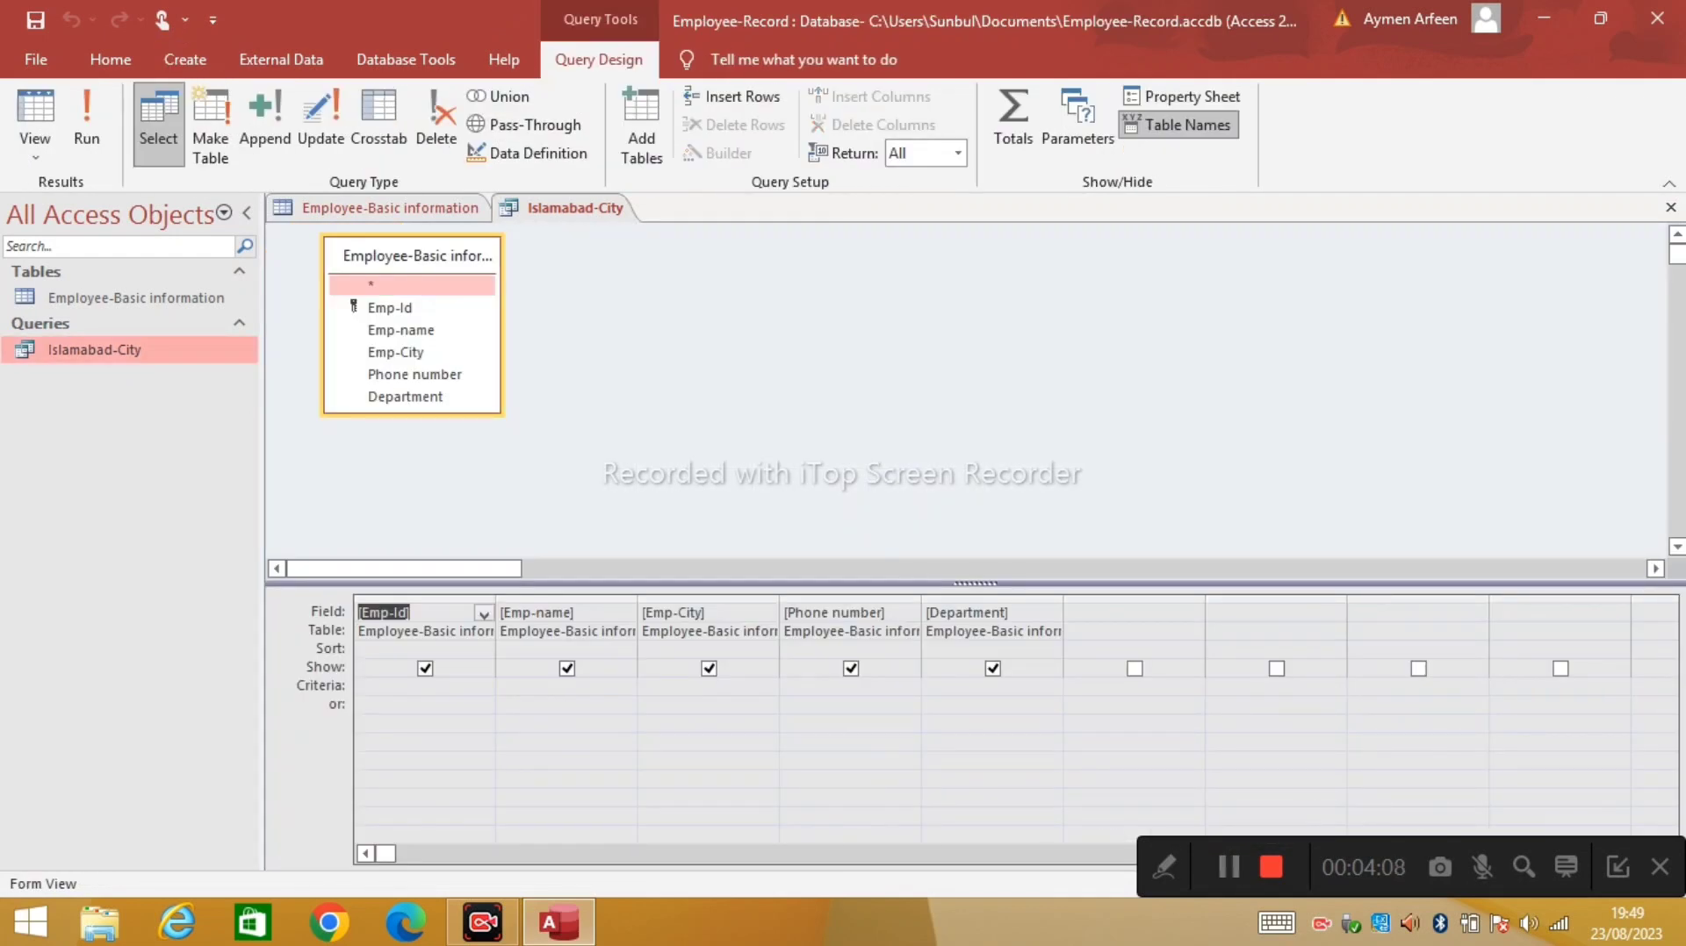
# - Open the Islamabad-City query in Design View and set the Department criteria to IT
pyautogui.rightClick(83, 353)
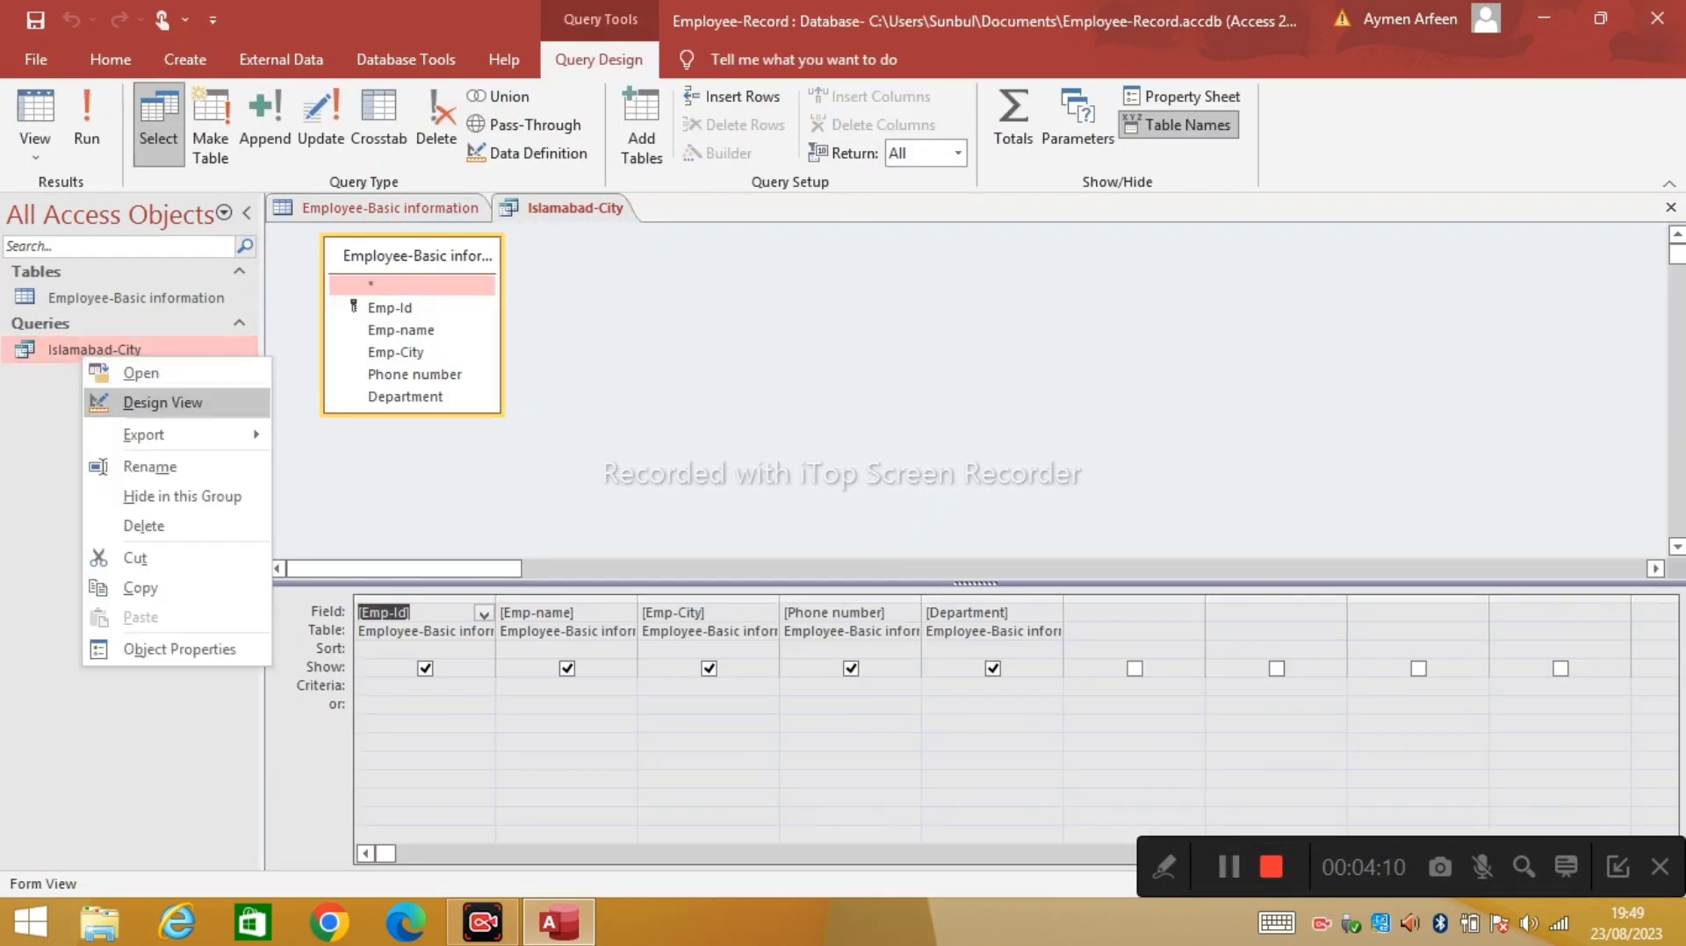
pyautogui.click(163, 402)
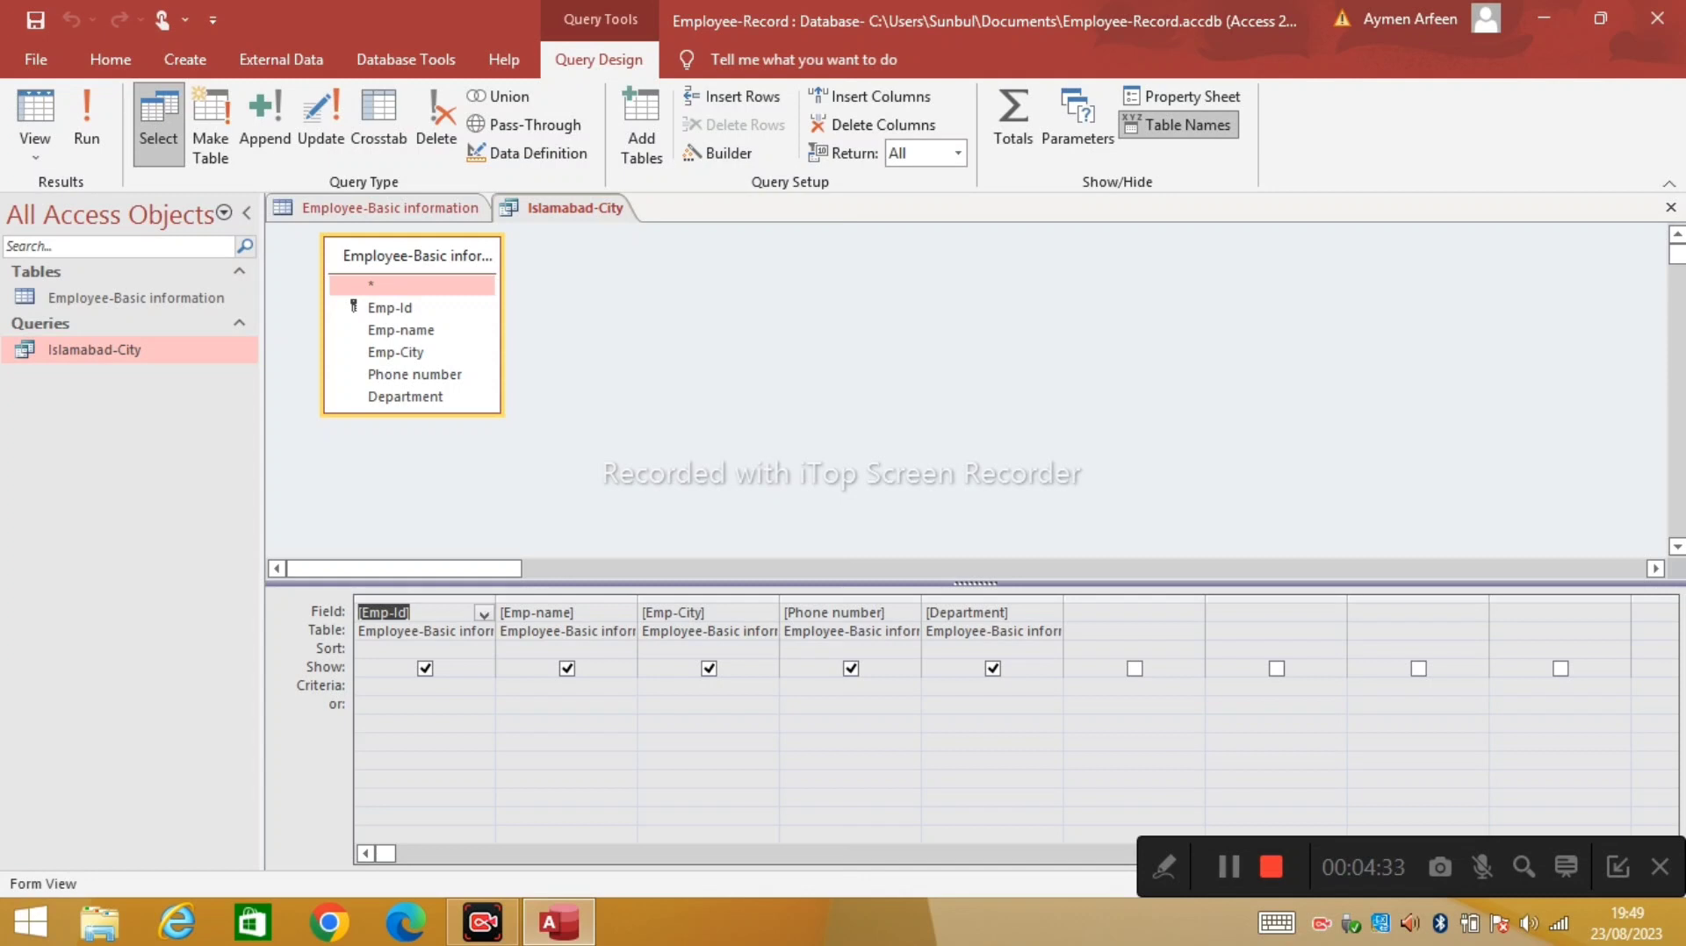
pyautogui.click(926, 685)
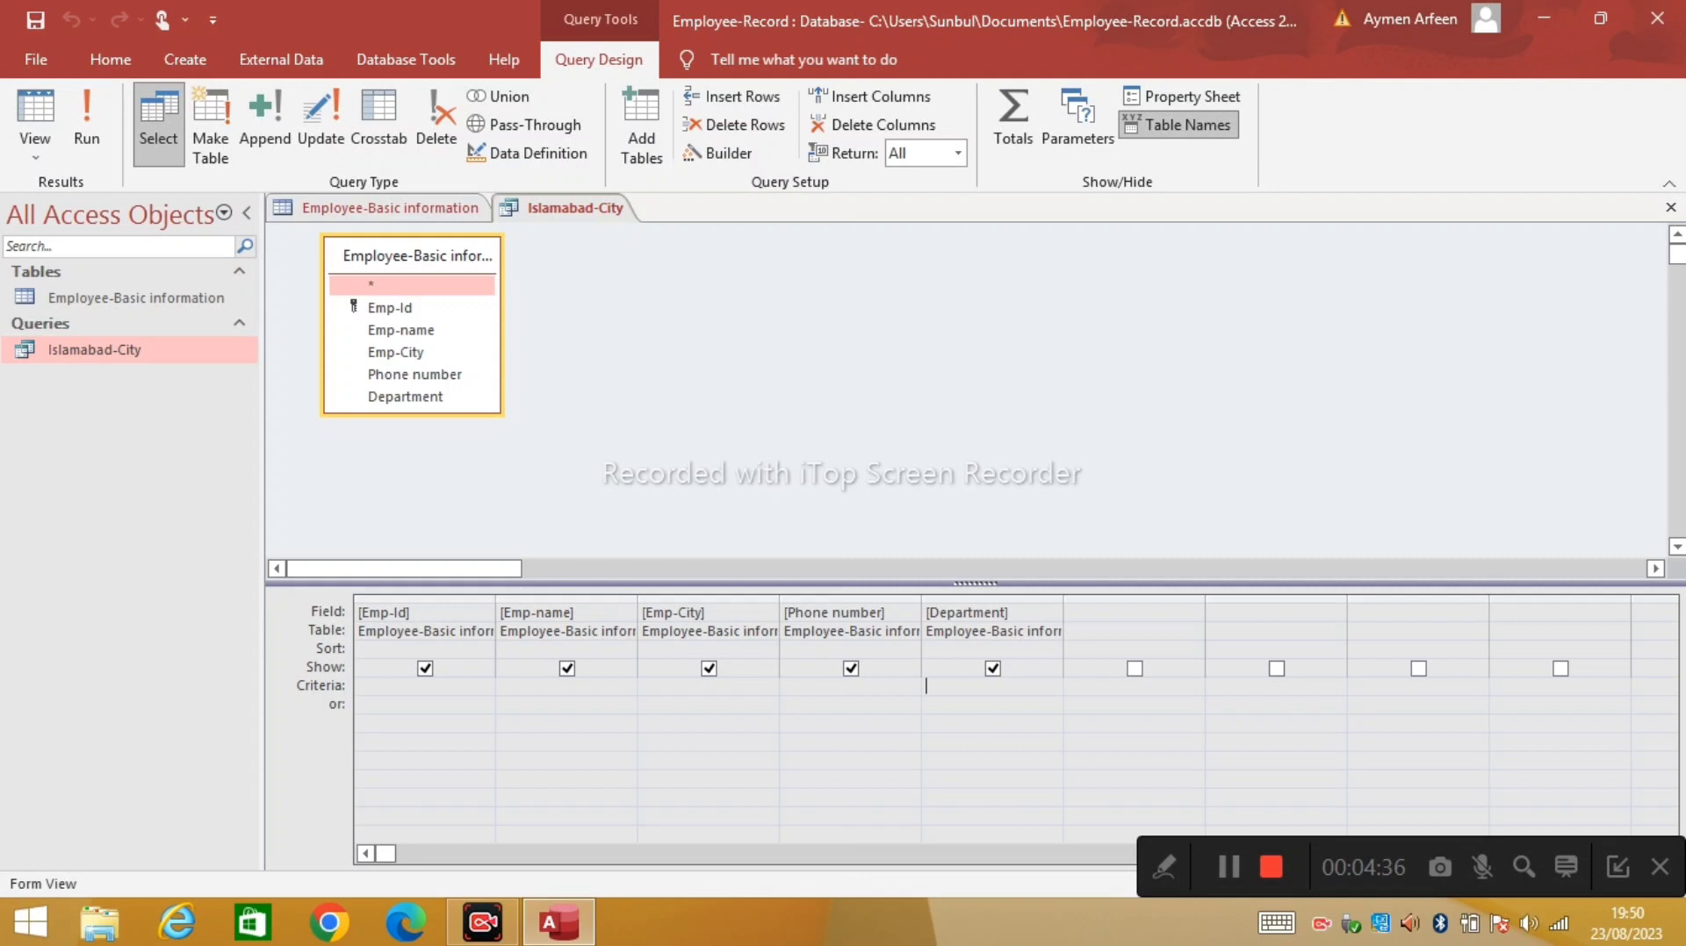
pyautogui.write('Isla')
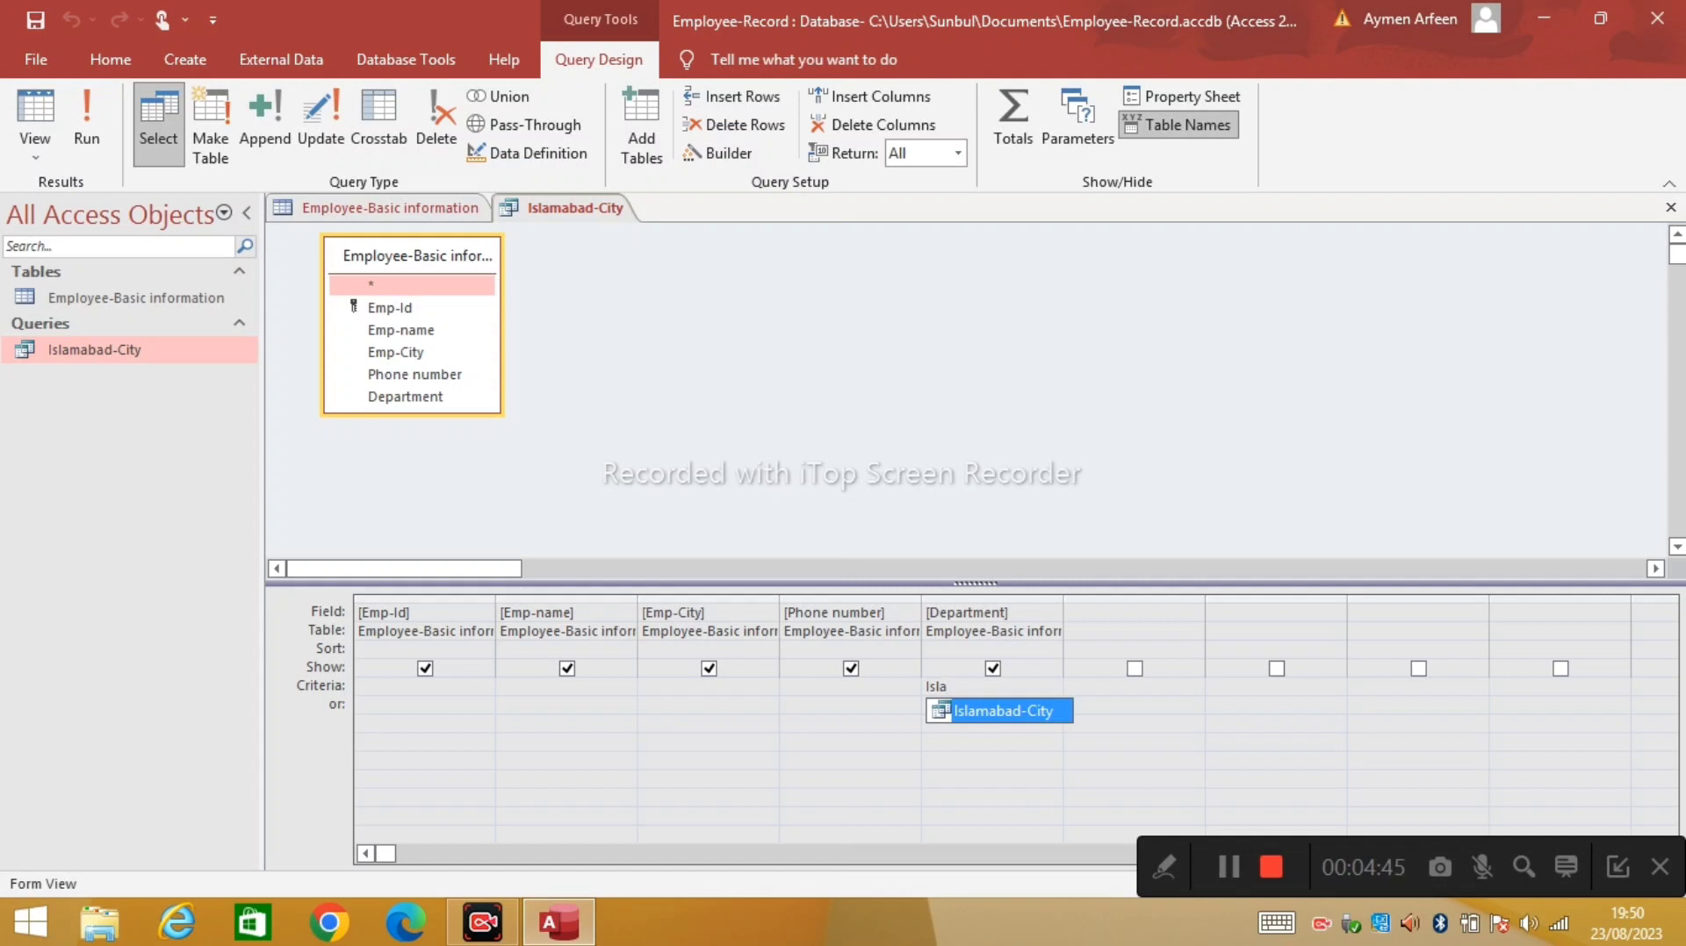
pyautogui.press('BackSpace')
pyautogui.press('BackSpace')
pyautogui.press('BackSpace')
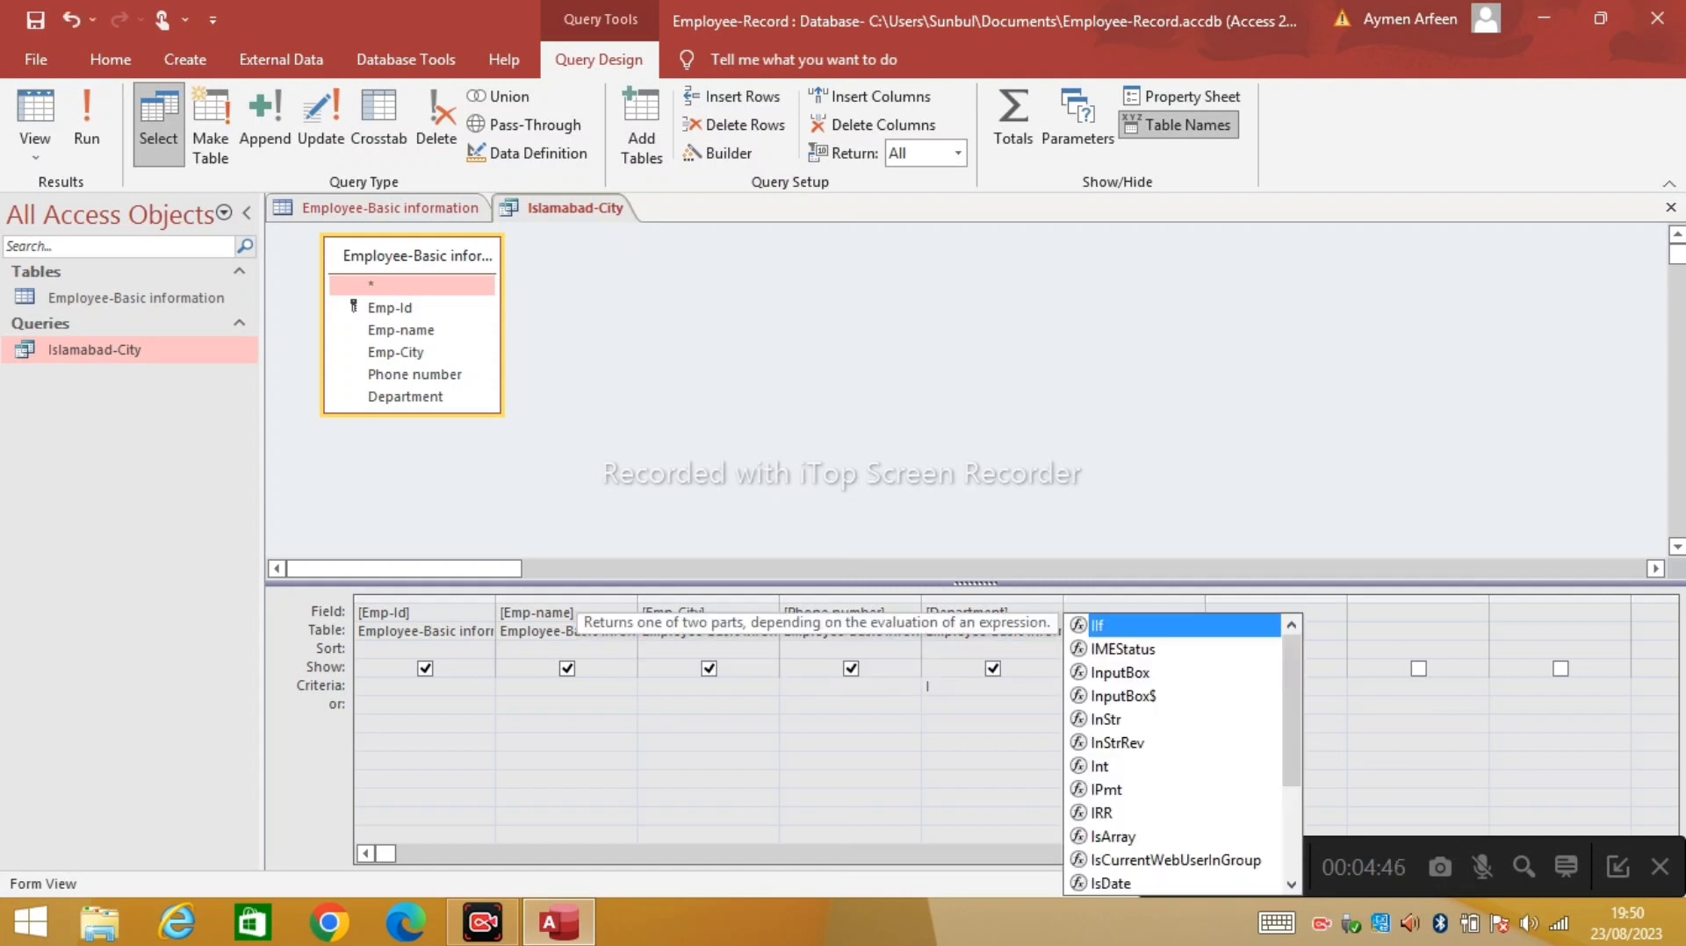
pyautogui.write('T')
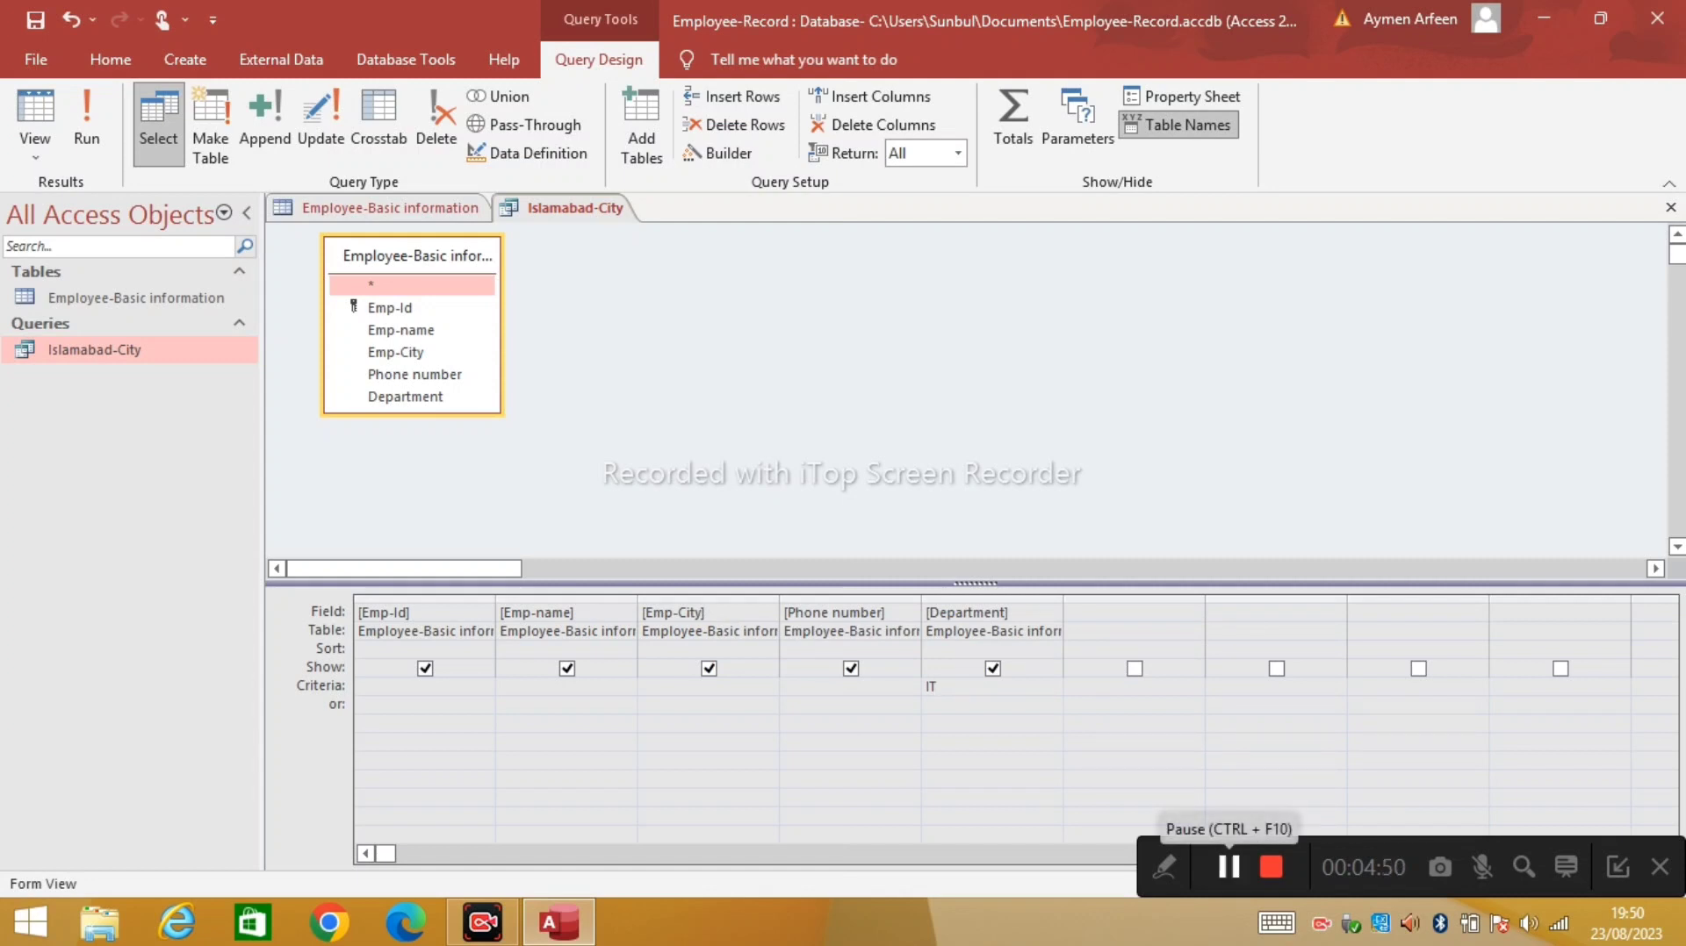
pyautogui.click(1228, 868)
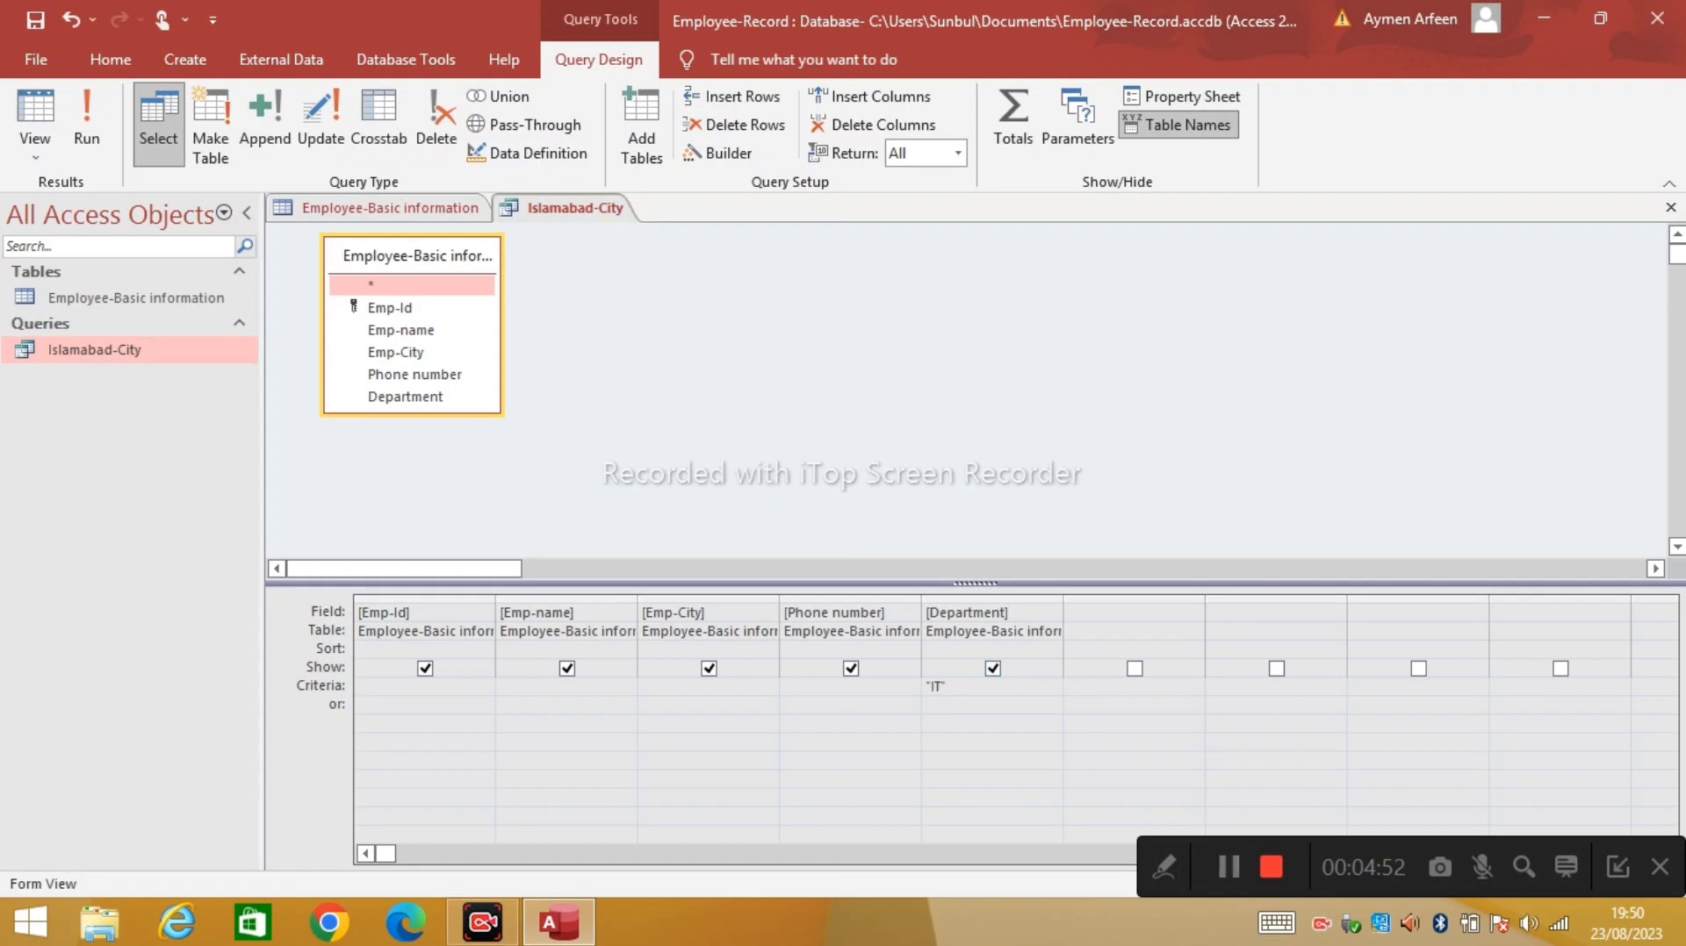
# - Run the query and compare its records with those in the Employee-Basic information table
pyautogui.moveTo(948, 686); pyautogui.dragTo(926, 686)
pyautogui.click(926, 740)
pyautogui.click(87, 119)
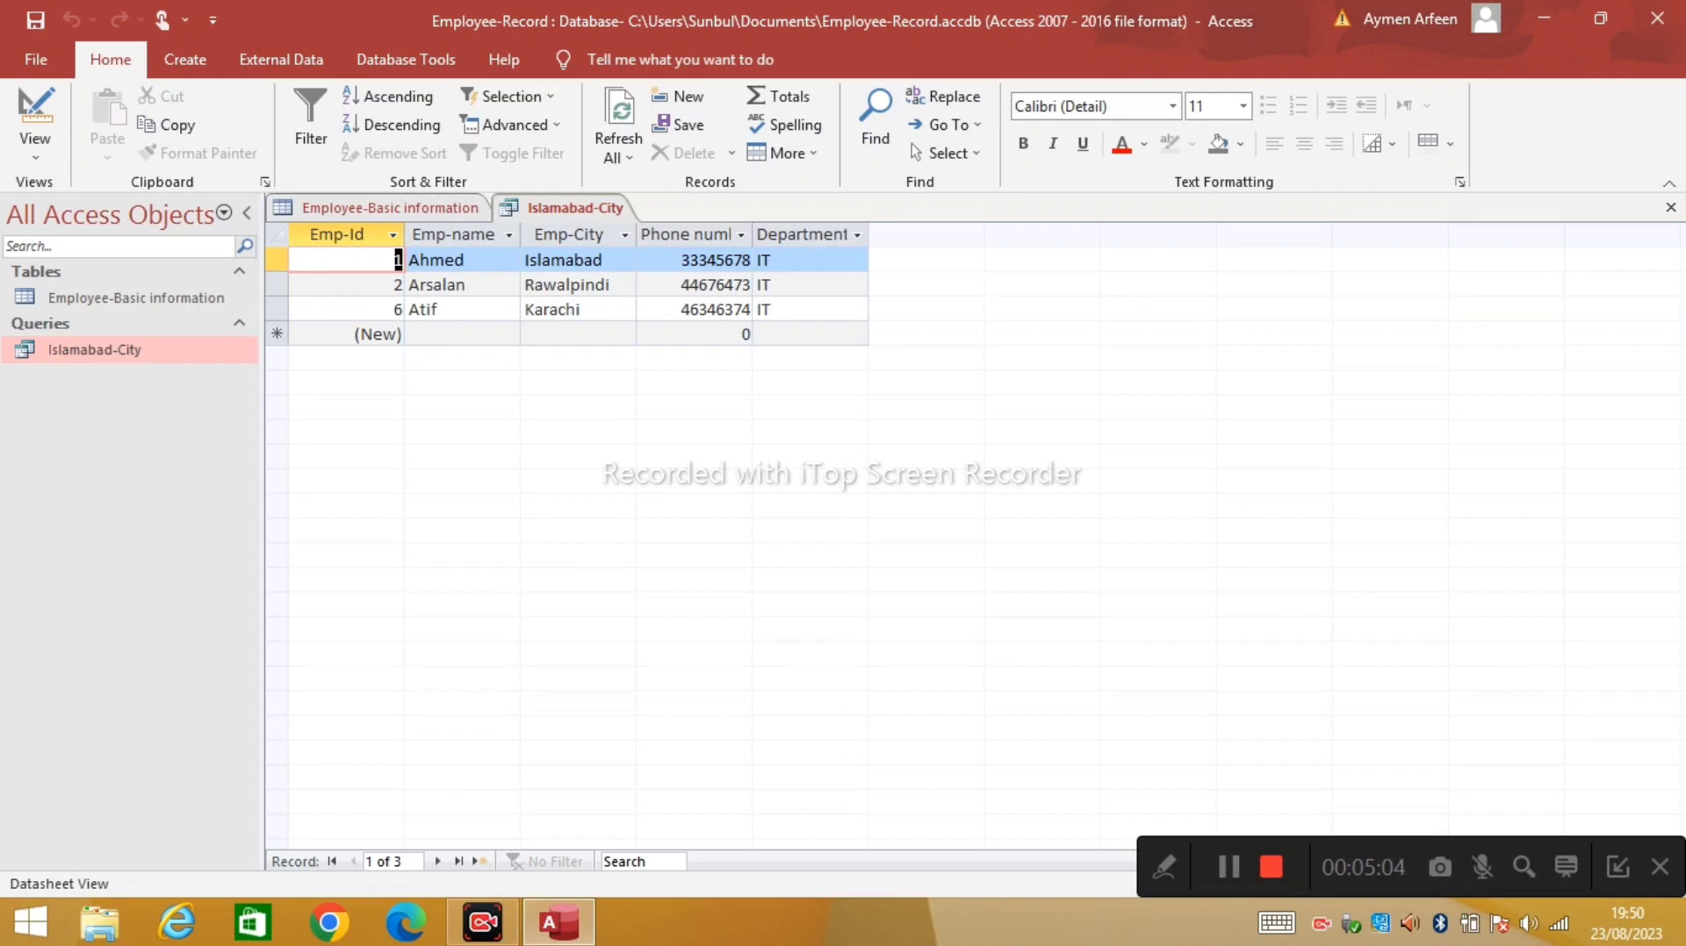
pyautogui.click(390, 208)
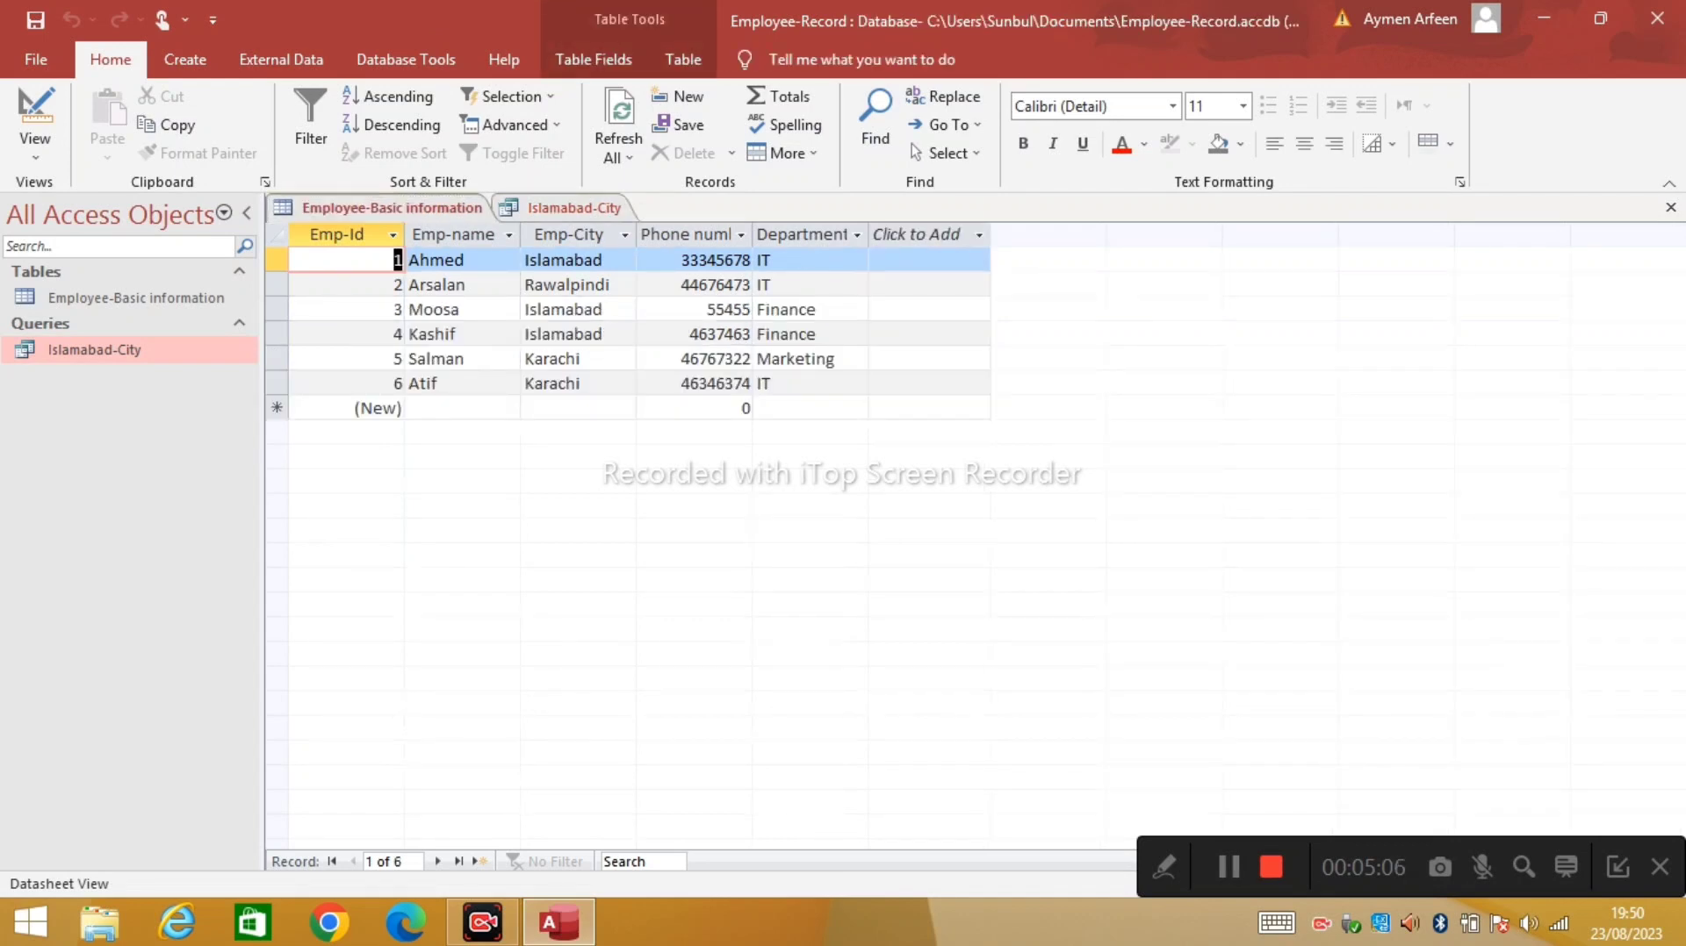
pyautogui.hotkey('ctrl', 'F6')
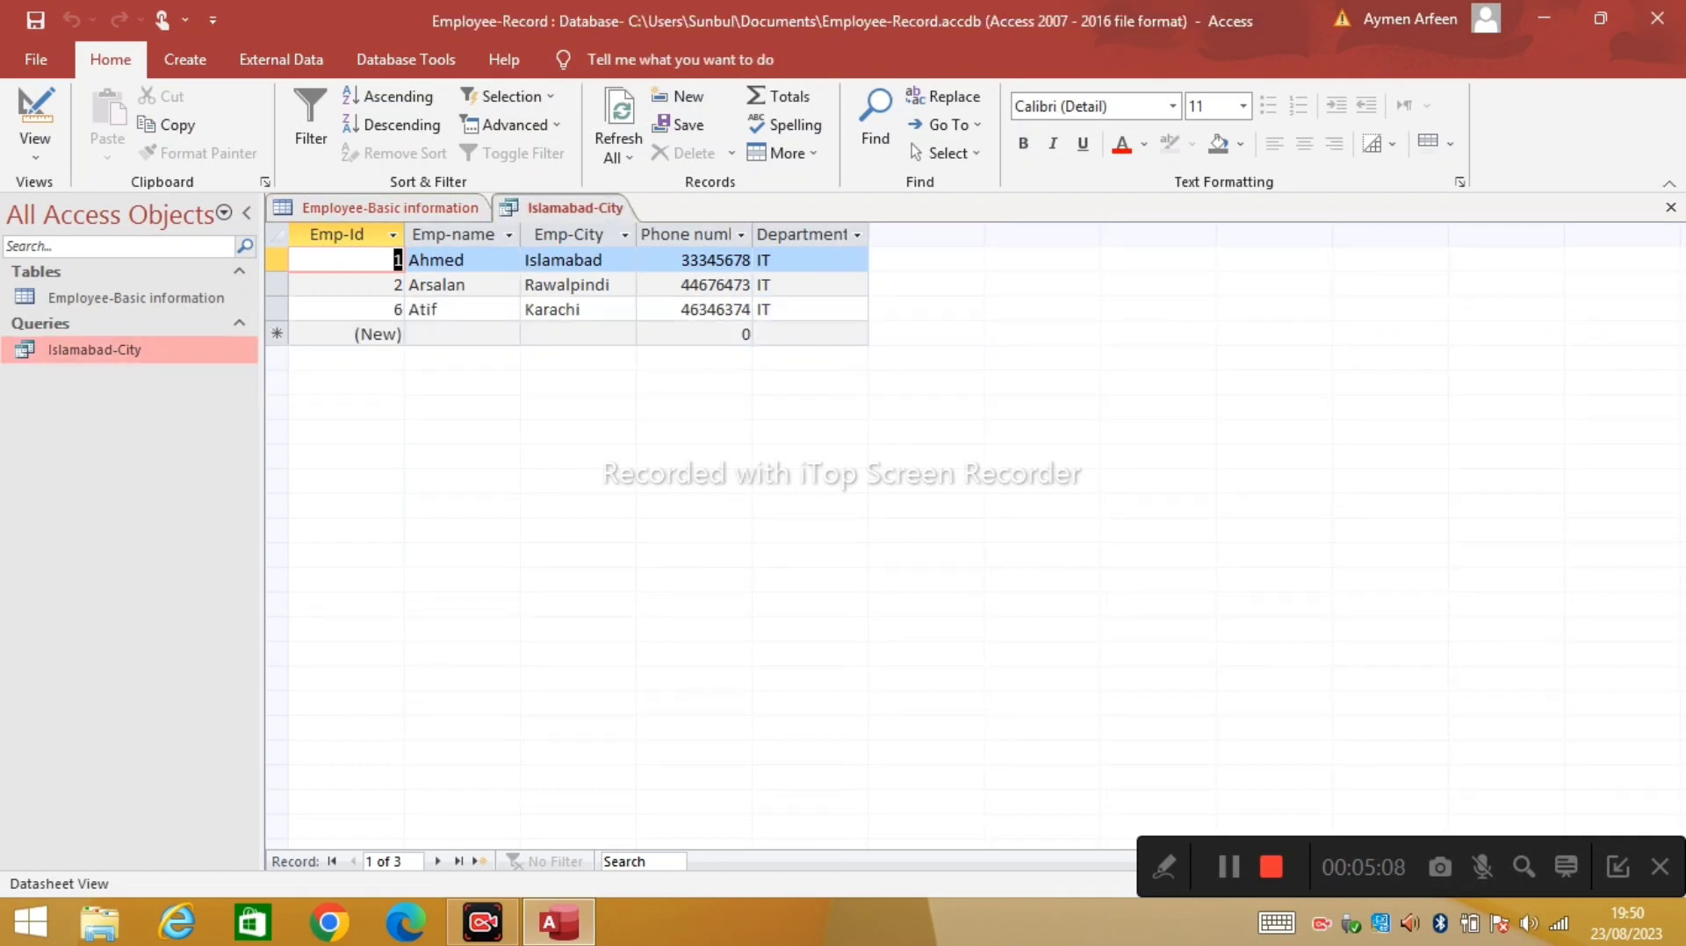
# - Reopen the Islamabad-City query in Design View and set the Emp-City criteria to Islamabad, keeping the Department criteria
pyautogui.click(171, 350)
pyautogui.rightClick(171, 349)
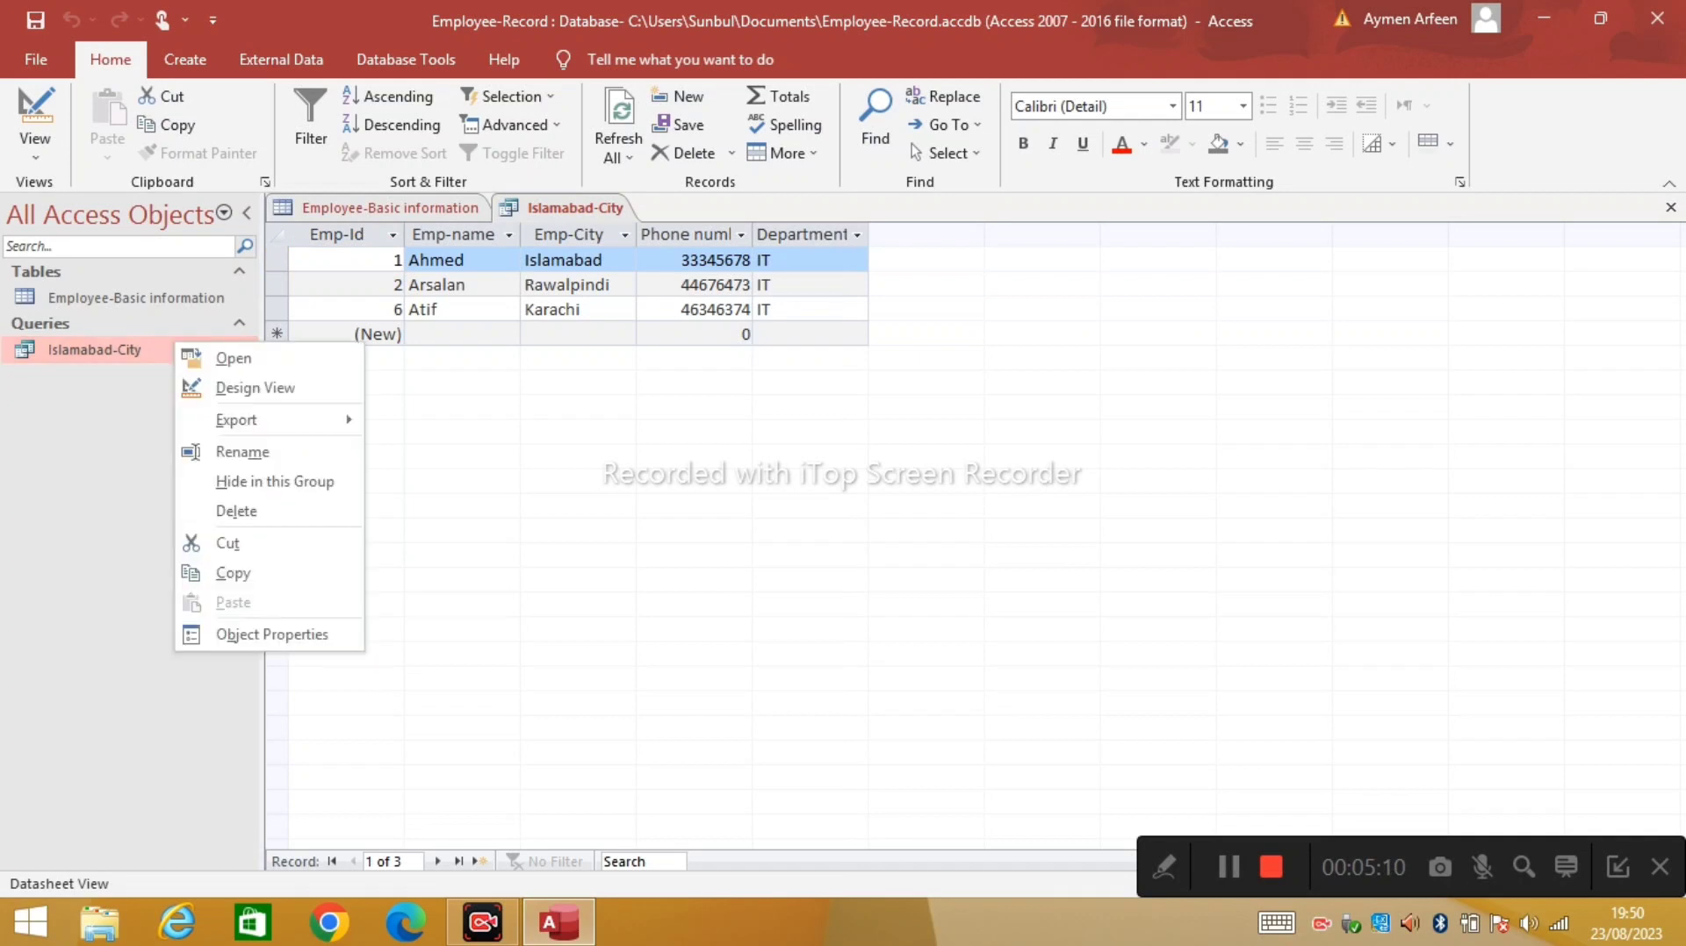
pyautogui.click(211, 387)
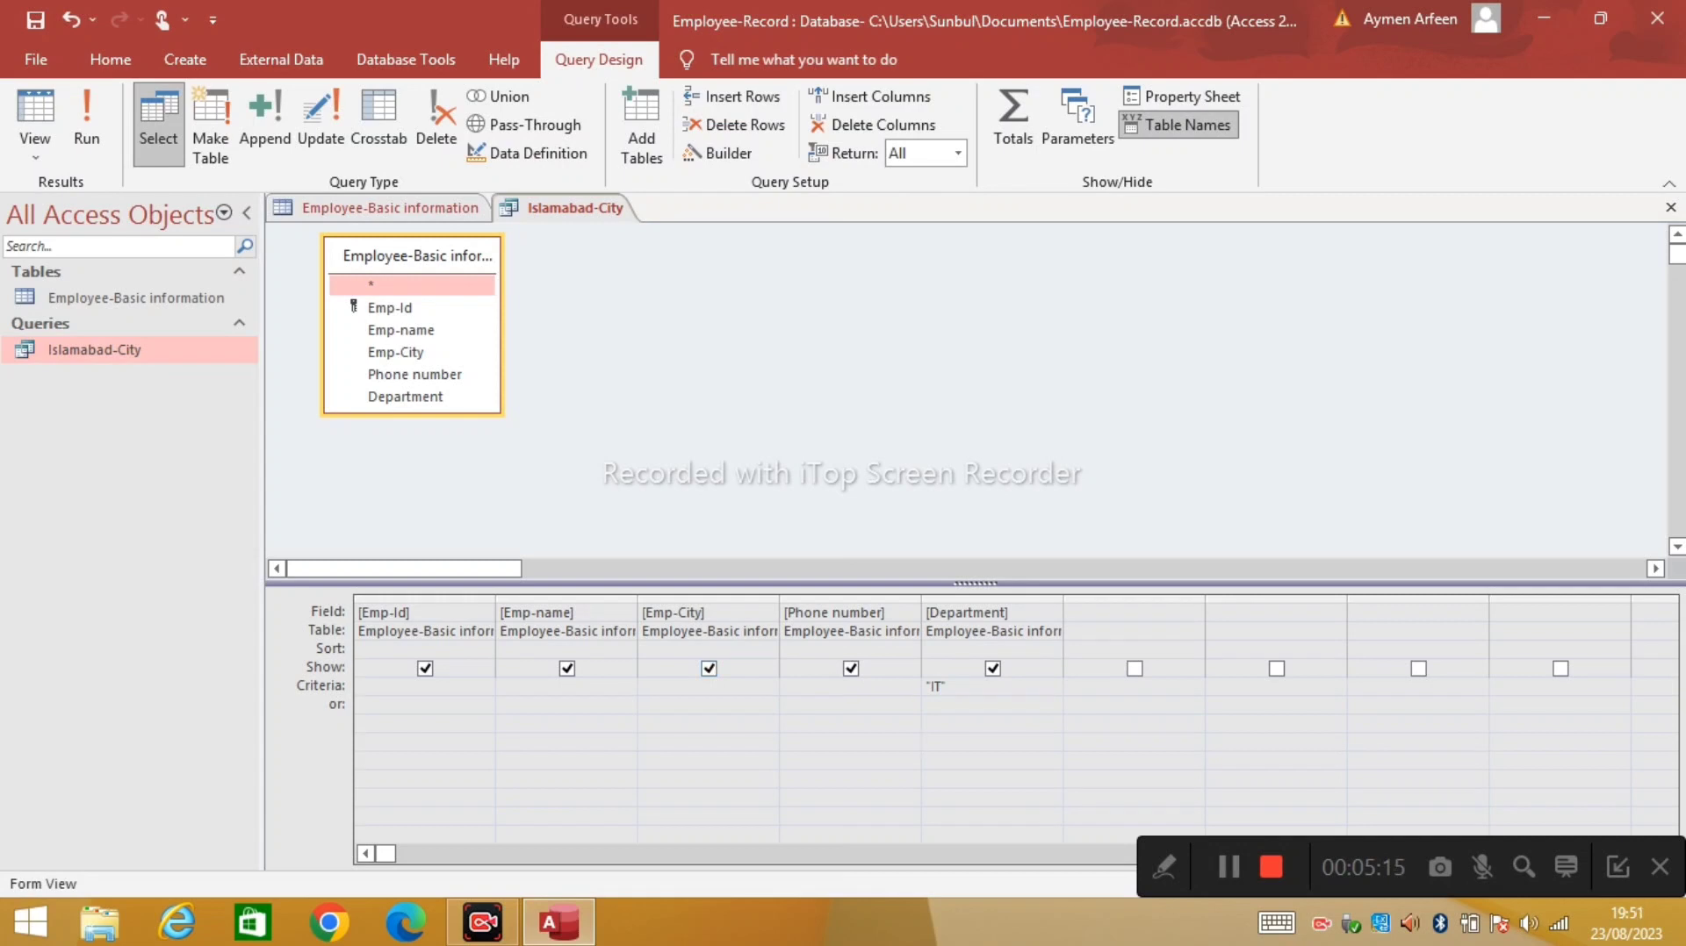
pyautogui.click(642, 685)
pyautogui.write('Is')
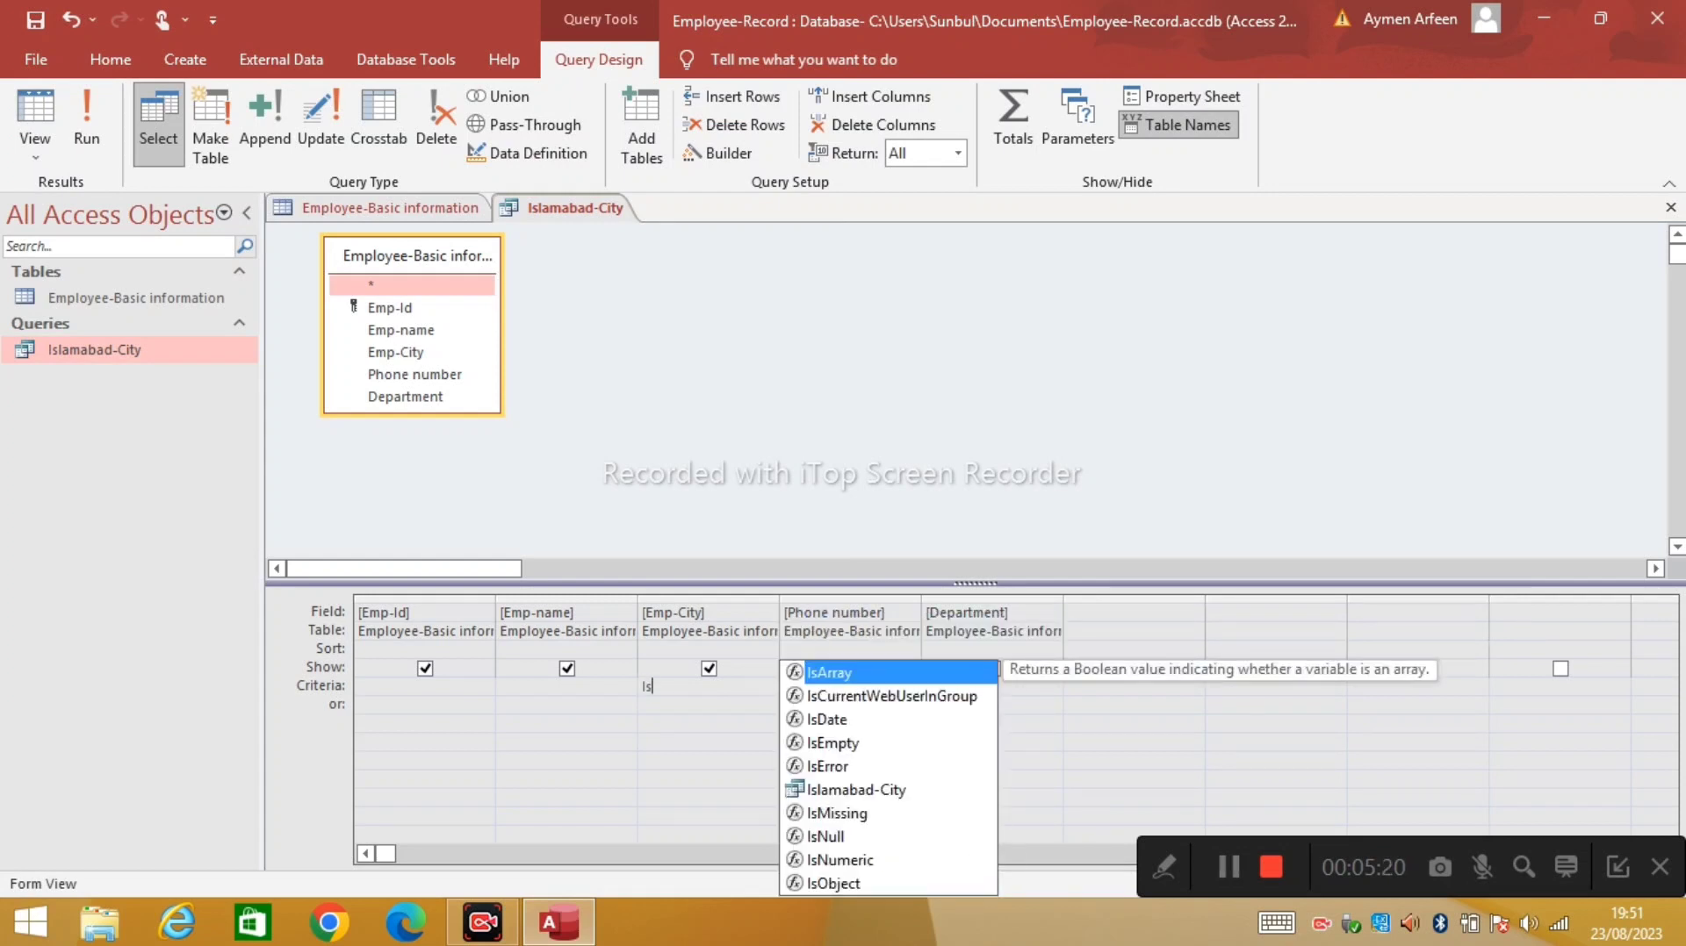
pyautogui.write('lama')
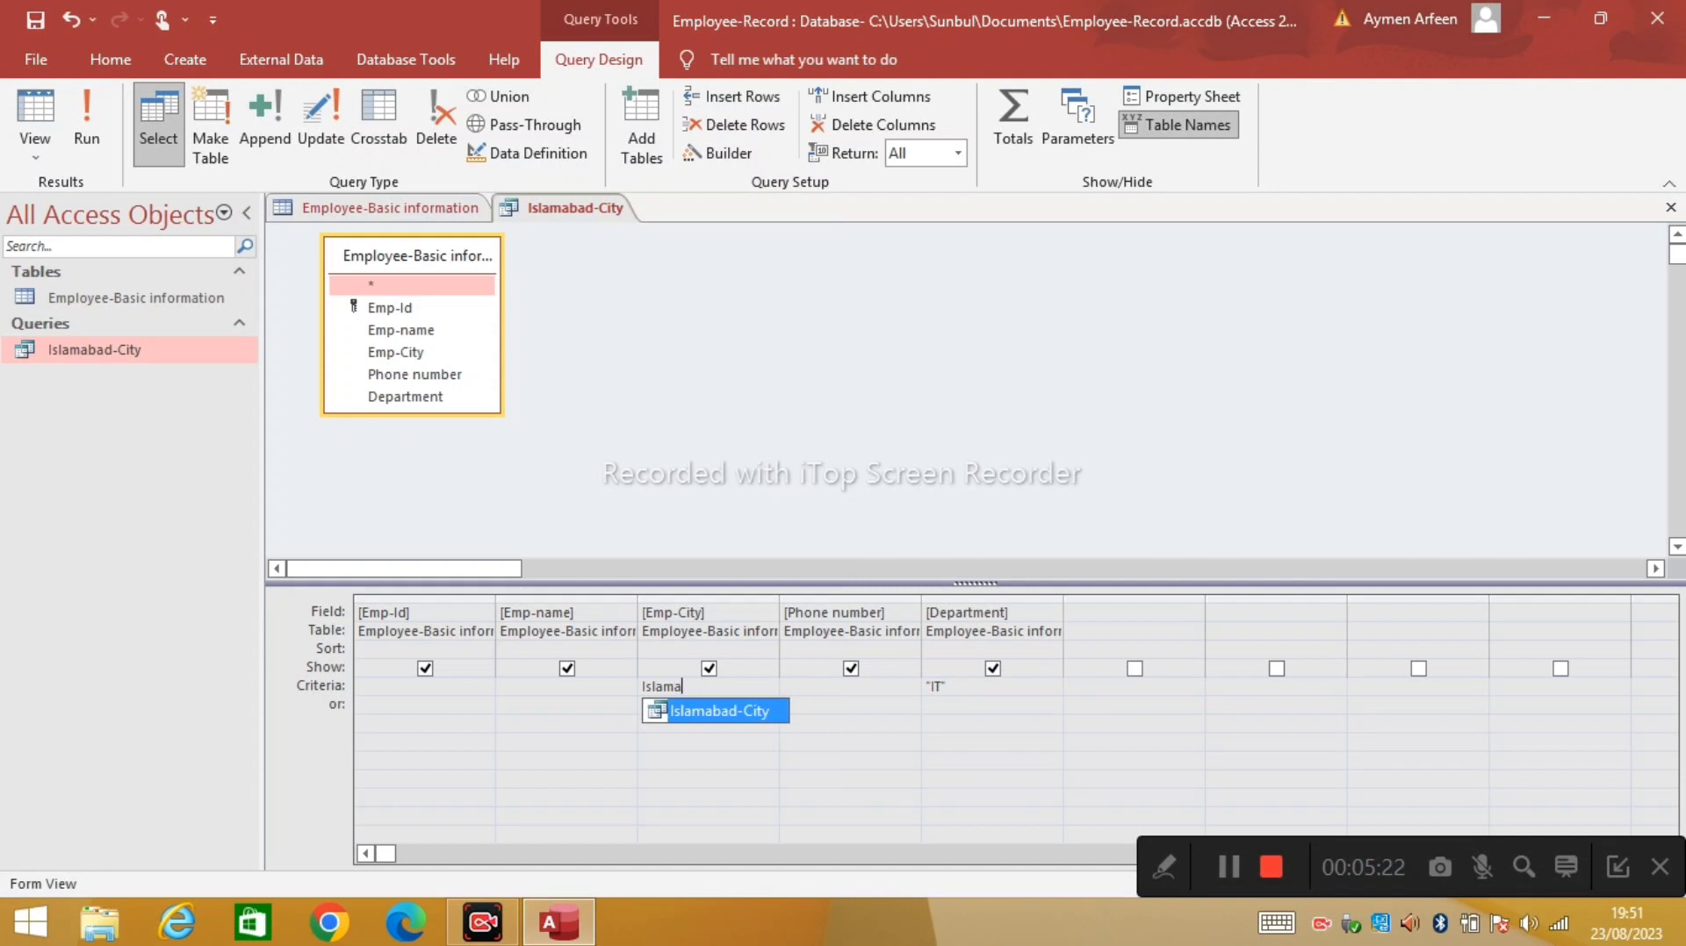
pyautogui.write('bad')
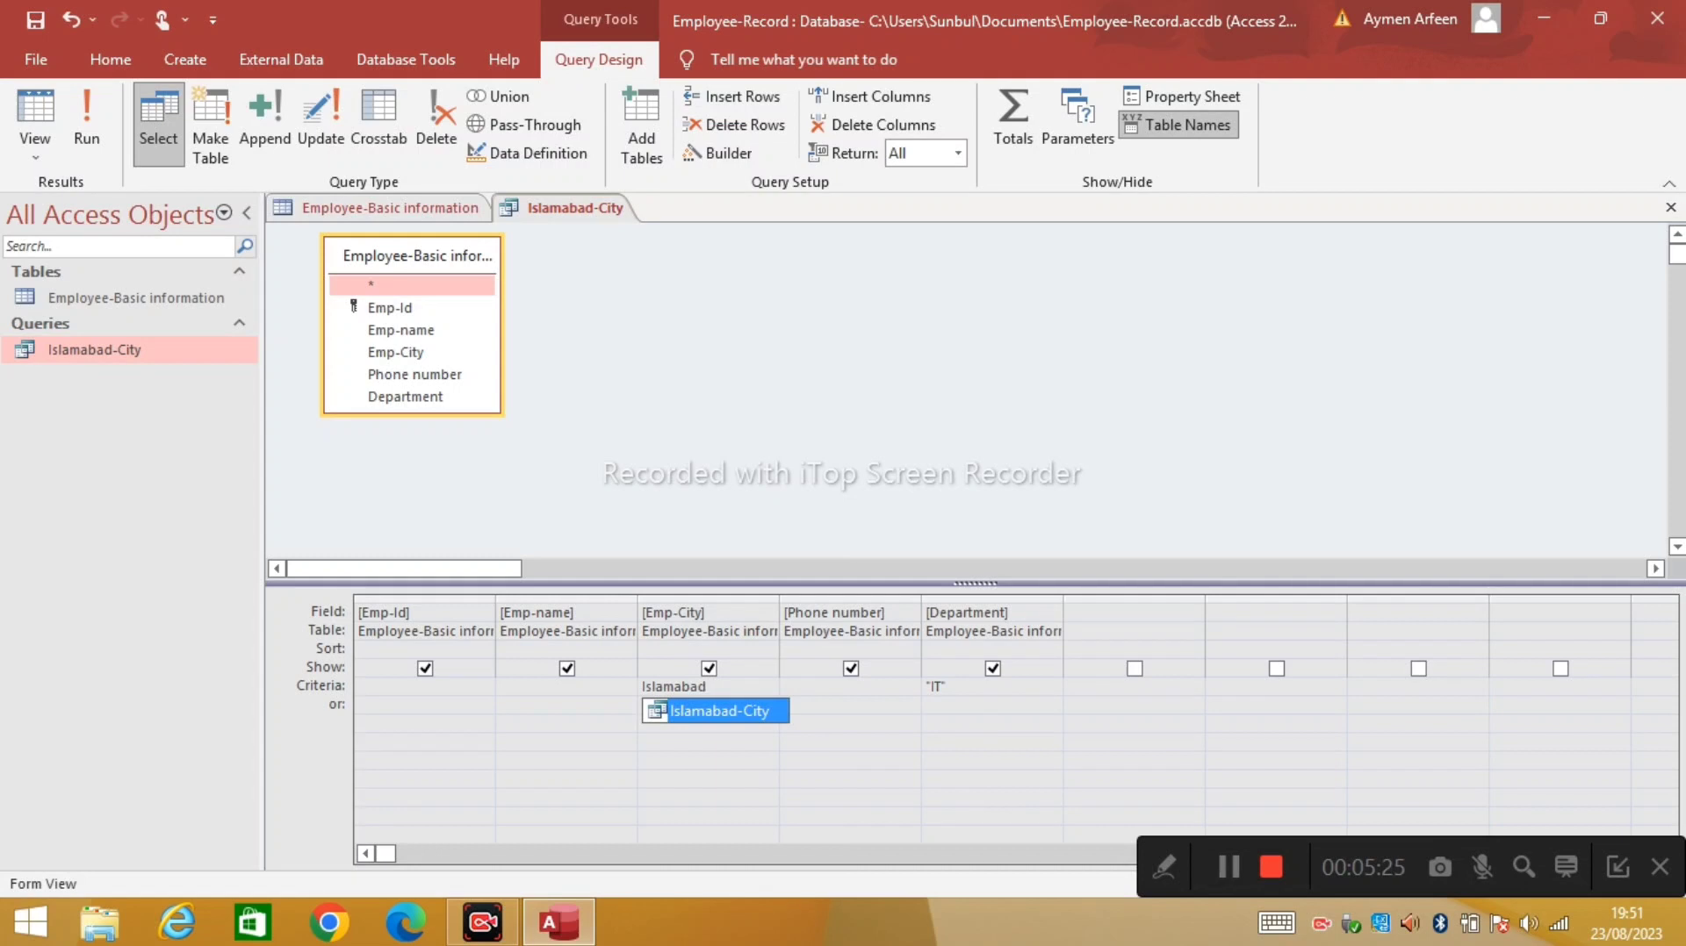
pyautogui.press('Escape')
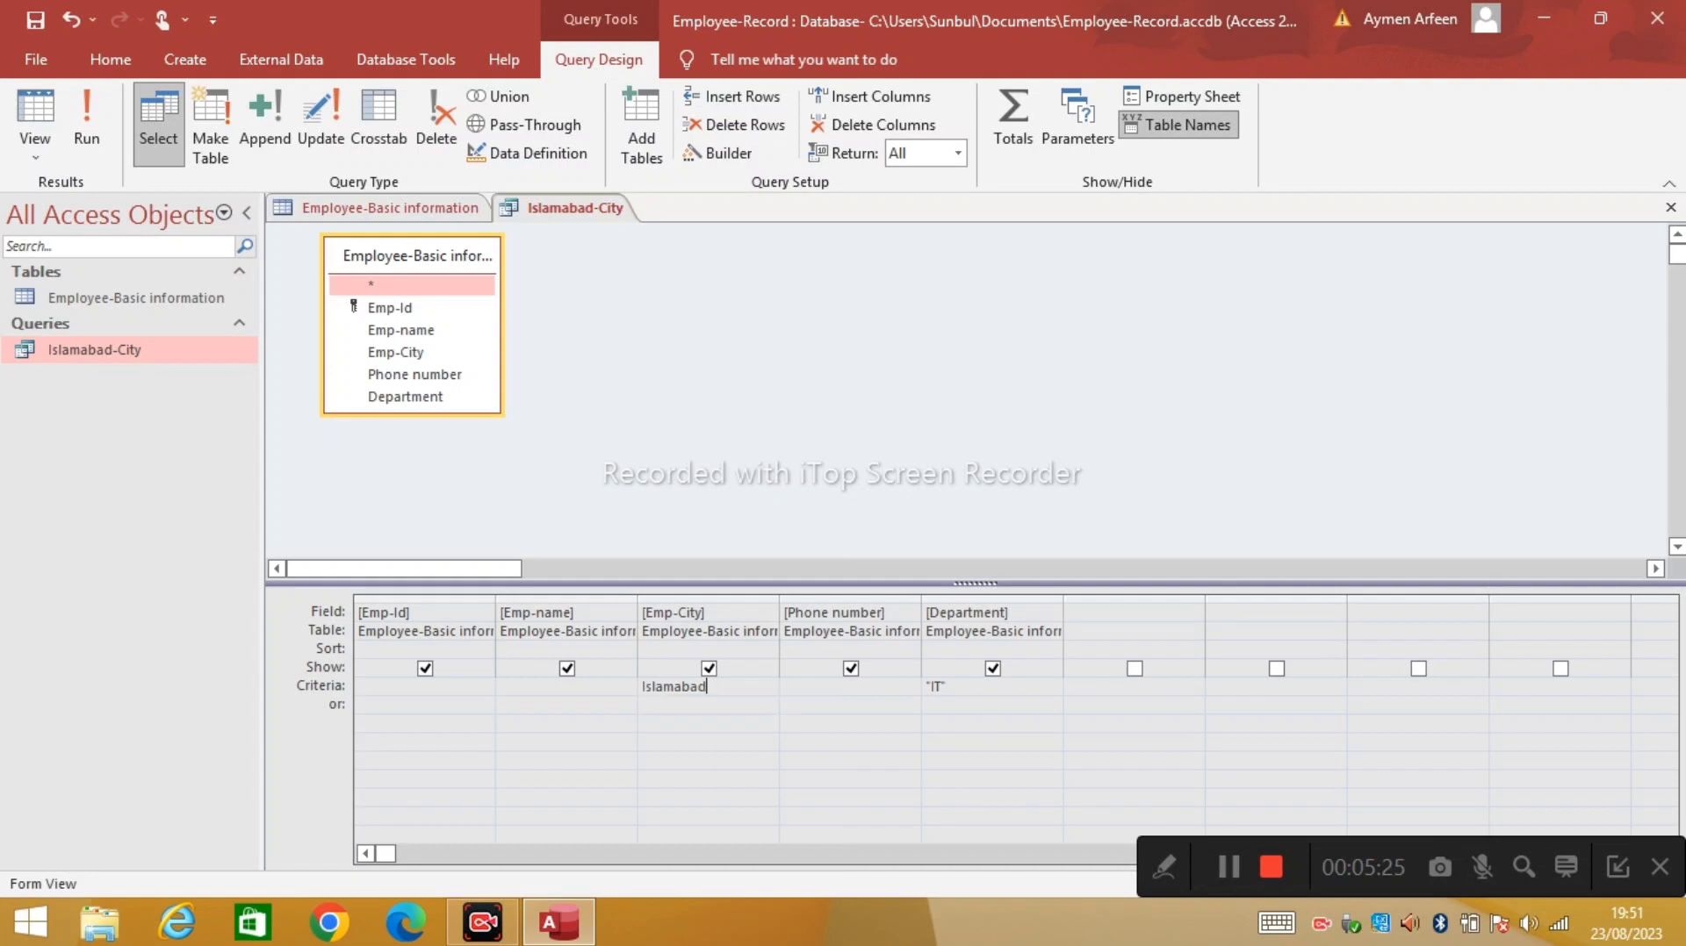
pyautogui.click(784, 797)
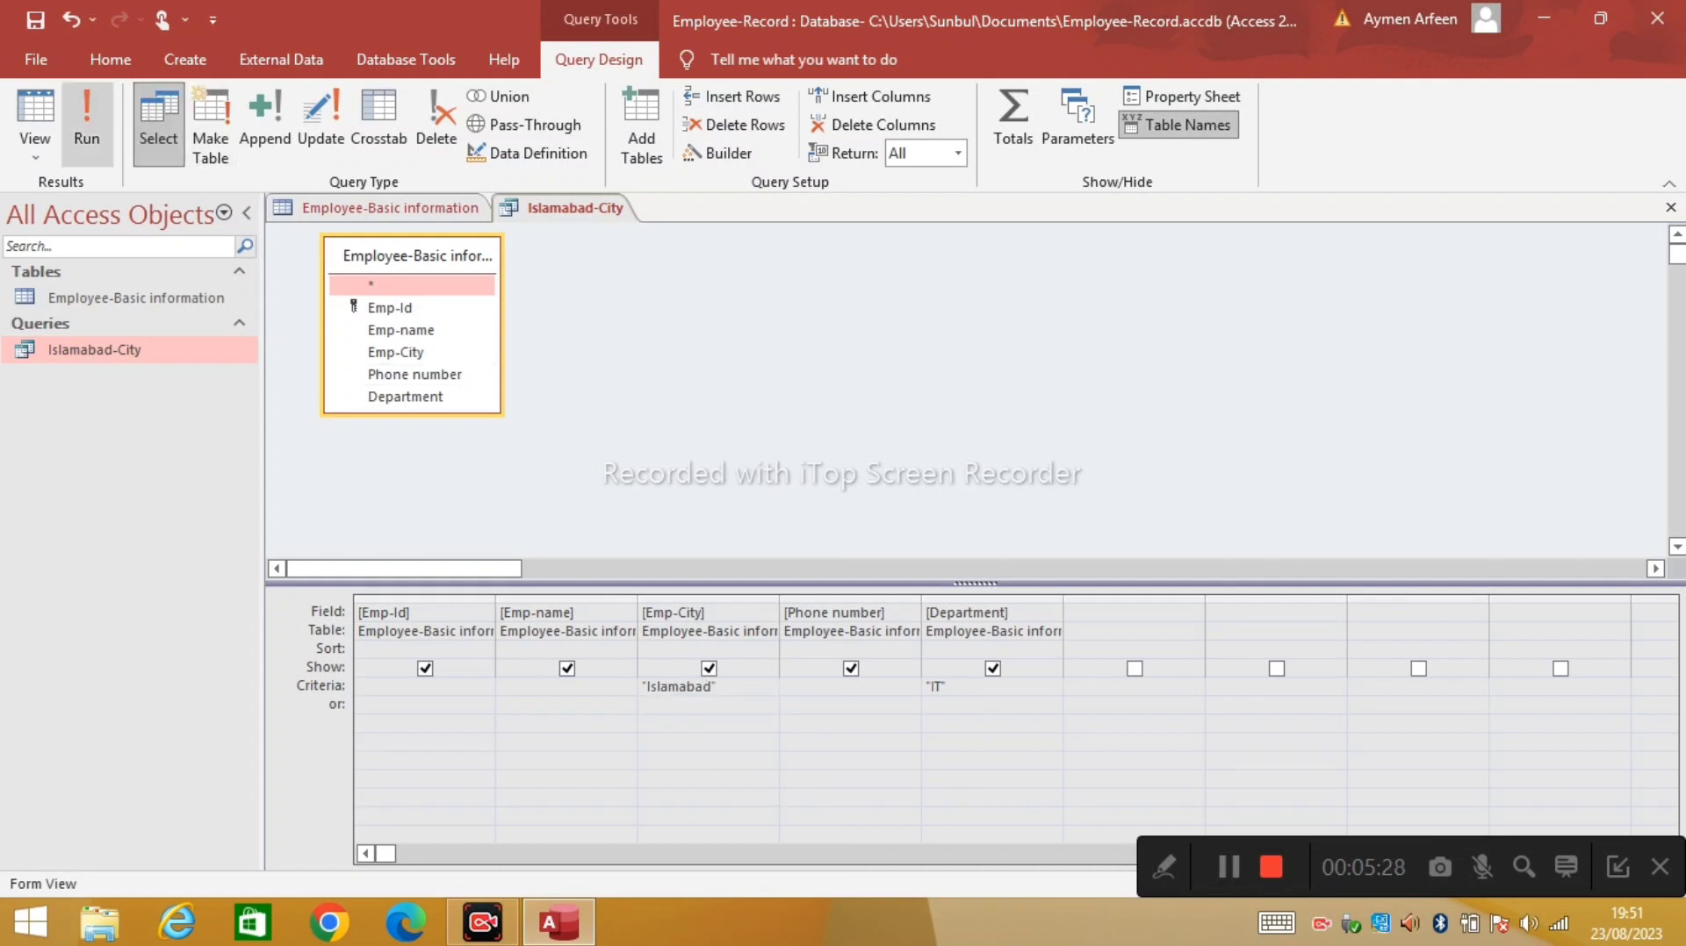
# - Run the query with both the city and department criteria and check its result against the Employee-Basic information table
pyautogui.click(87, 119)
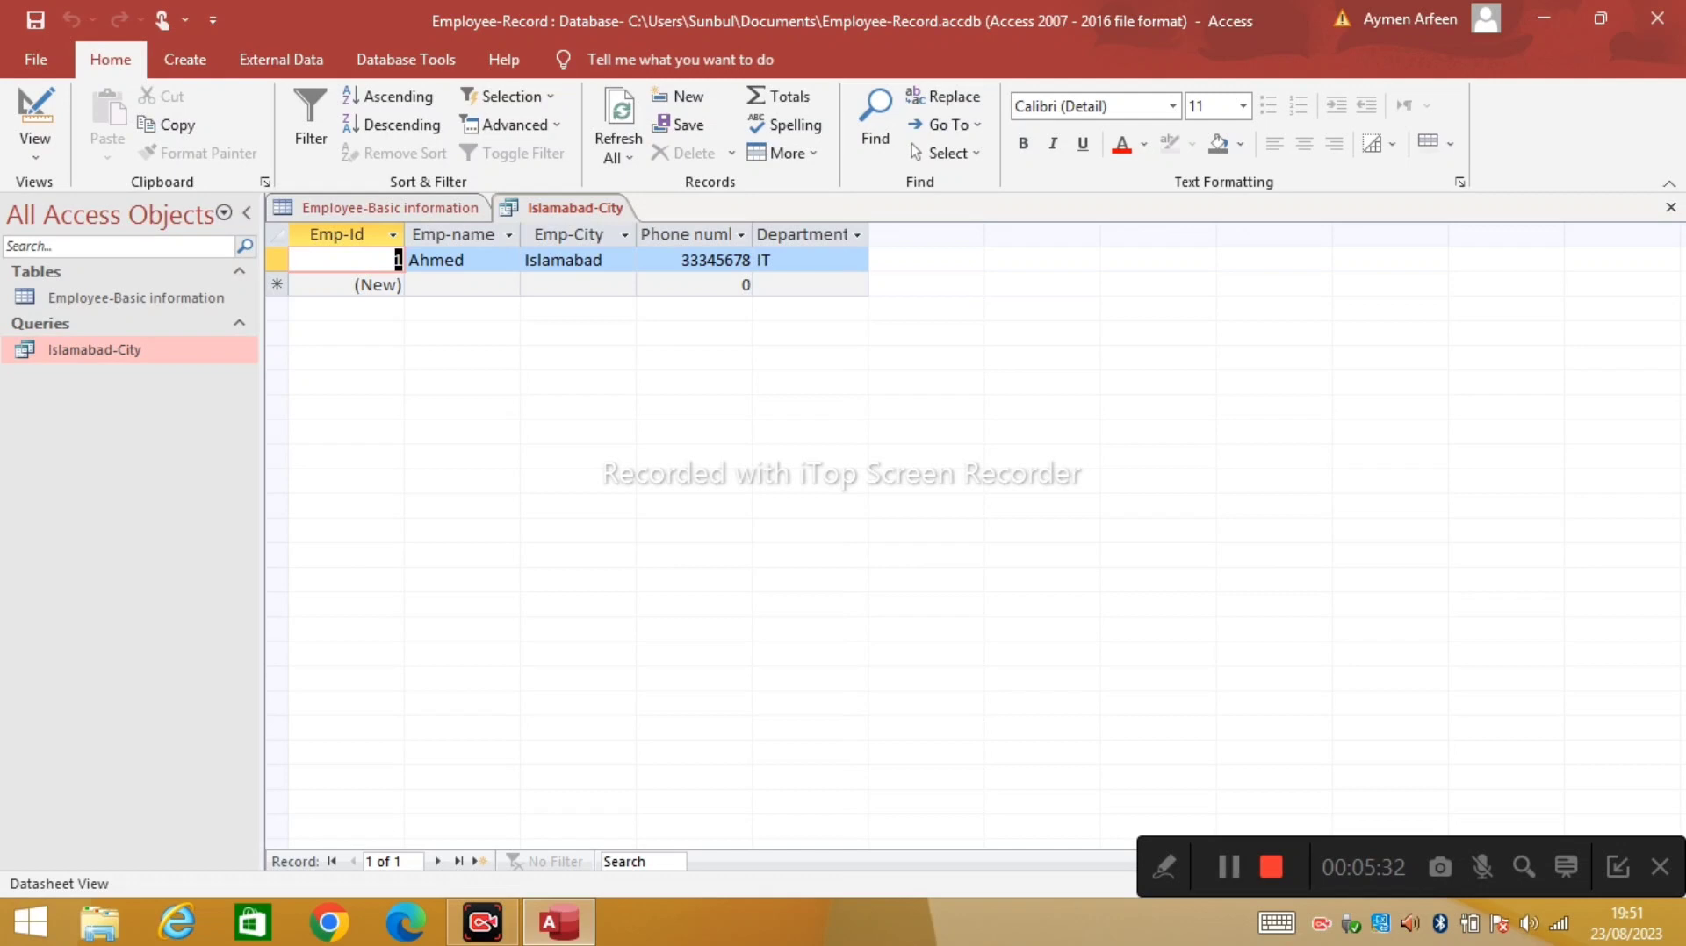
pyautogui.hotkey('ctrl', 'F6')
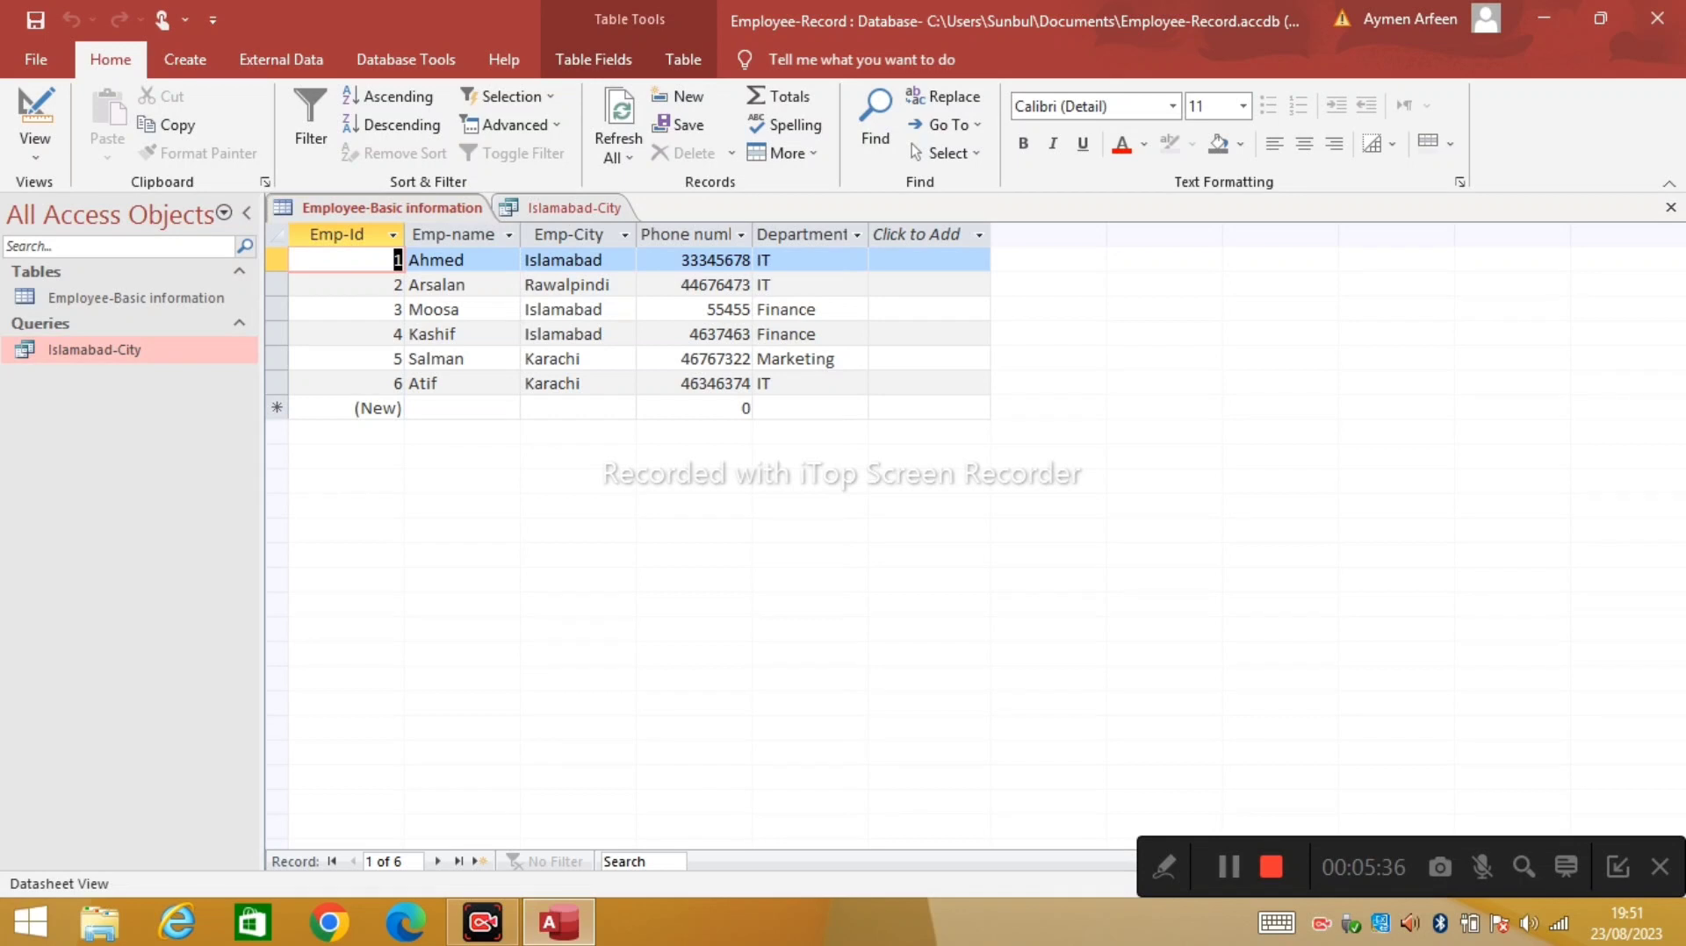
pyautogui.click(574, 208)
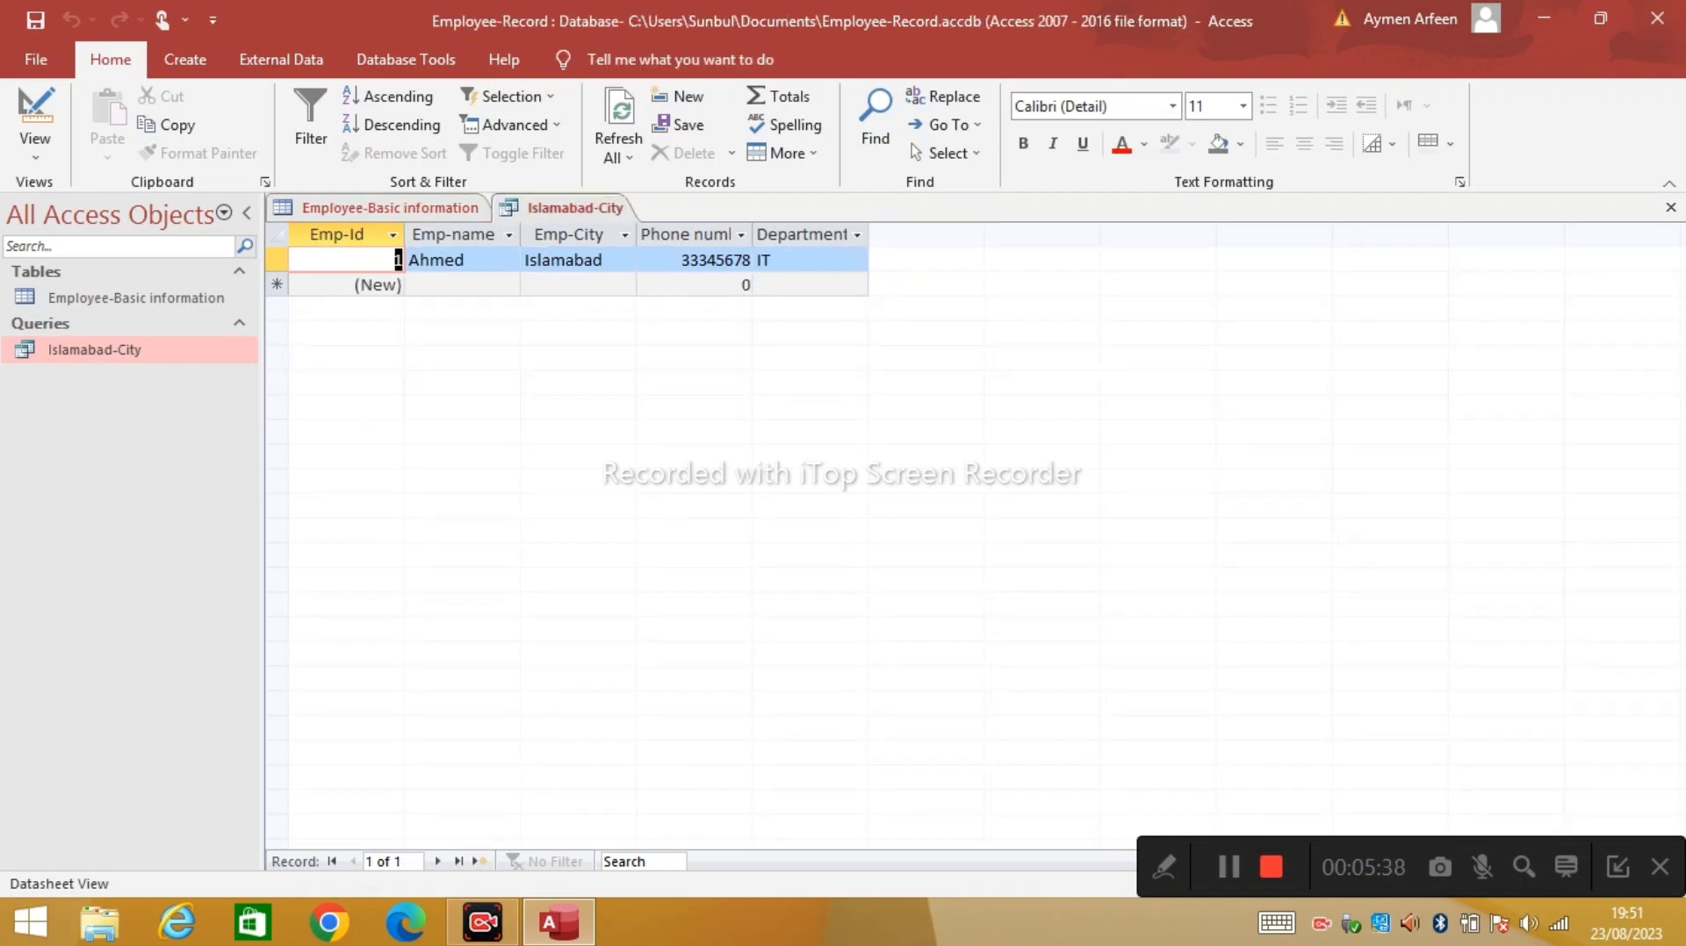